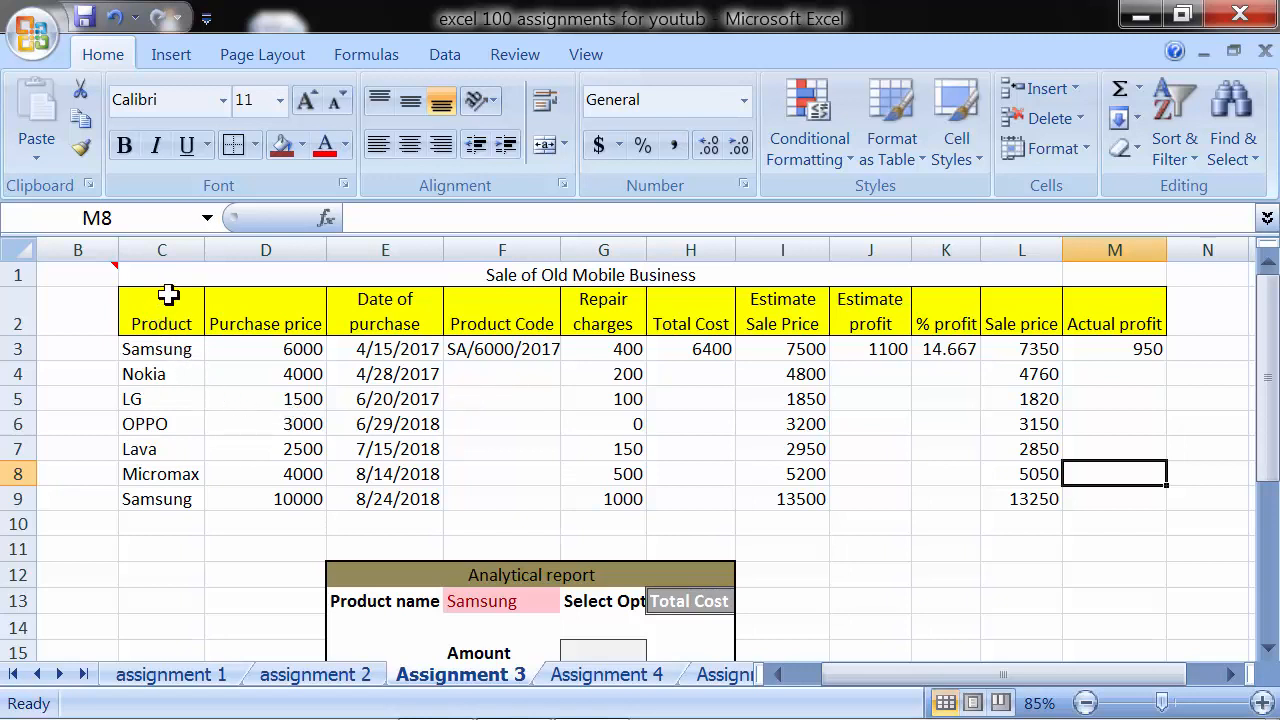
- Review the sheet's title, the Product, Purchase price and Date of purchase entries, and the Product Code formula in F3
click(263, 275)
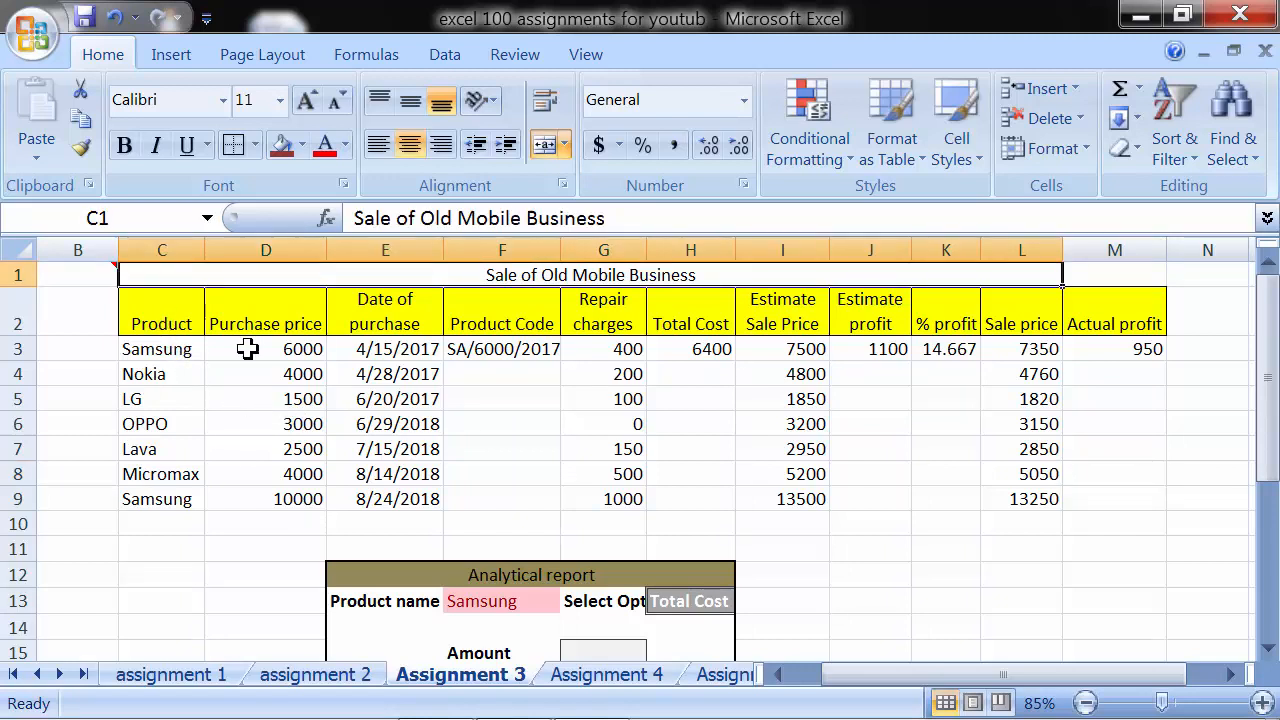
click(163, 346)
drag(163, 346, 150, 497)
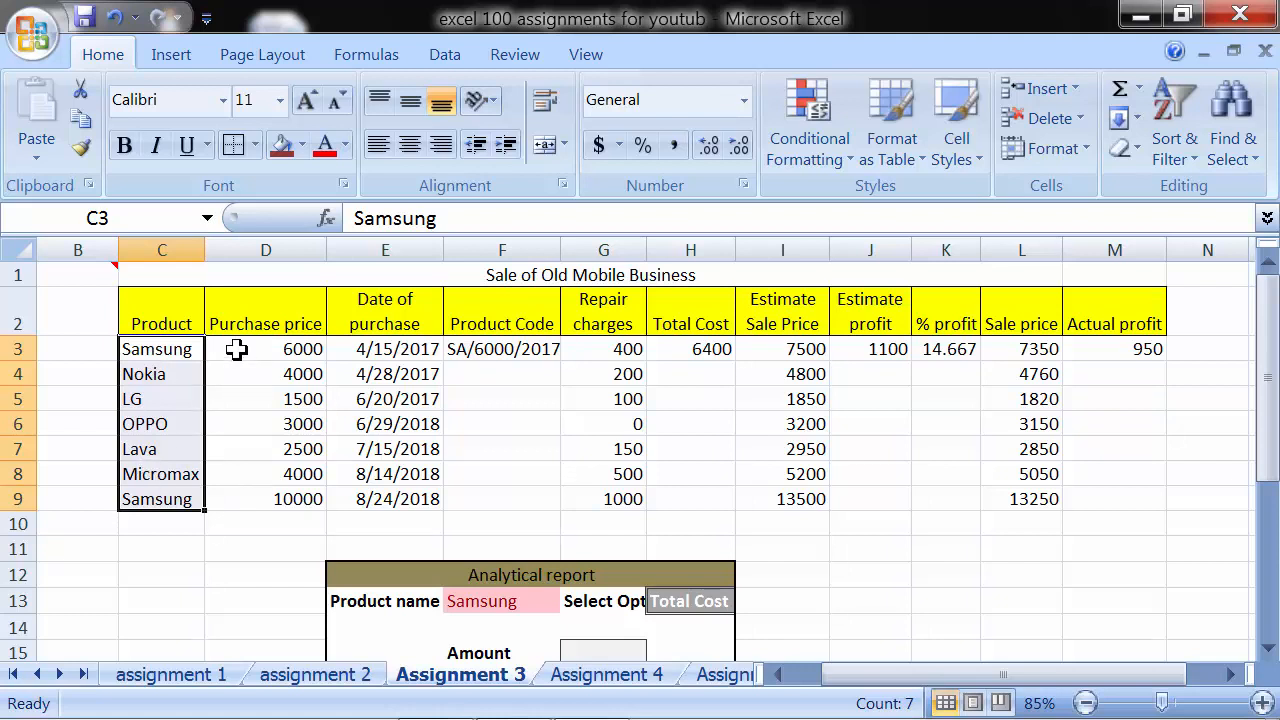
drag(236, 349, 251, 500)
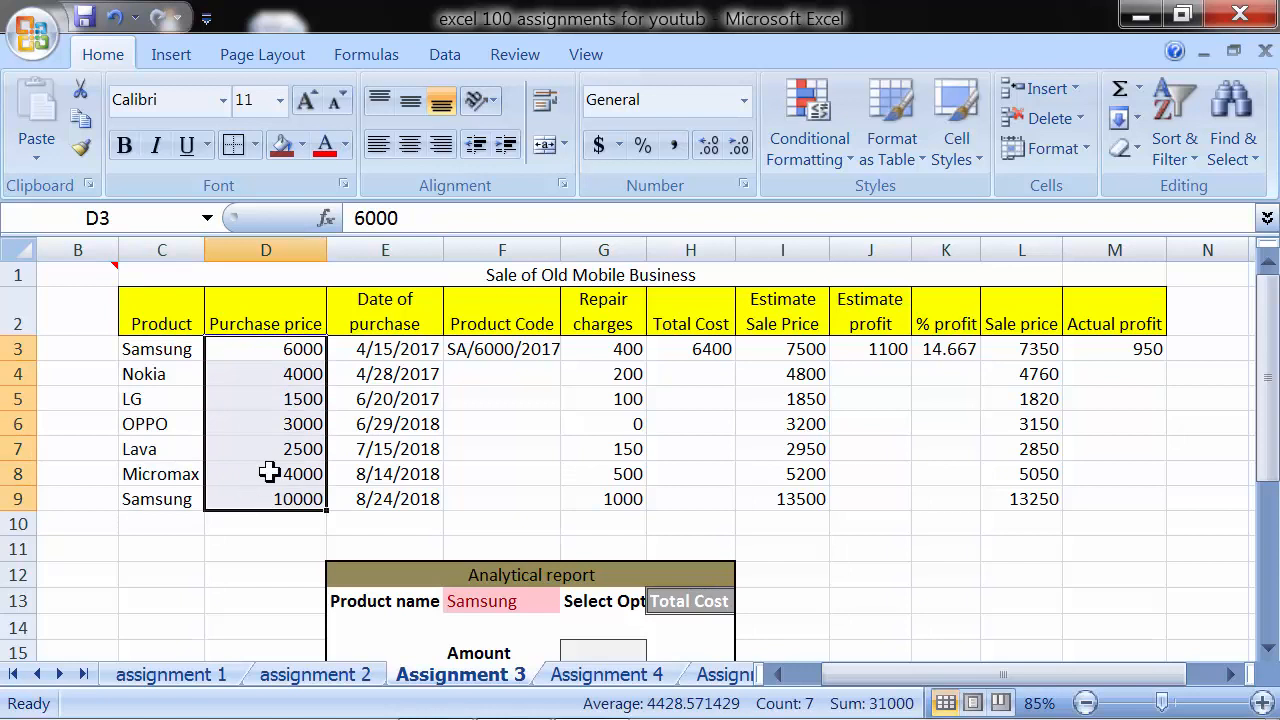
click(386, 354)
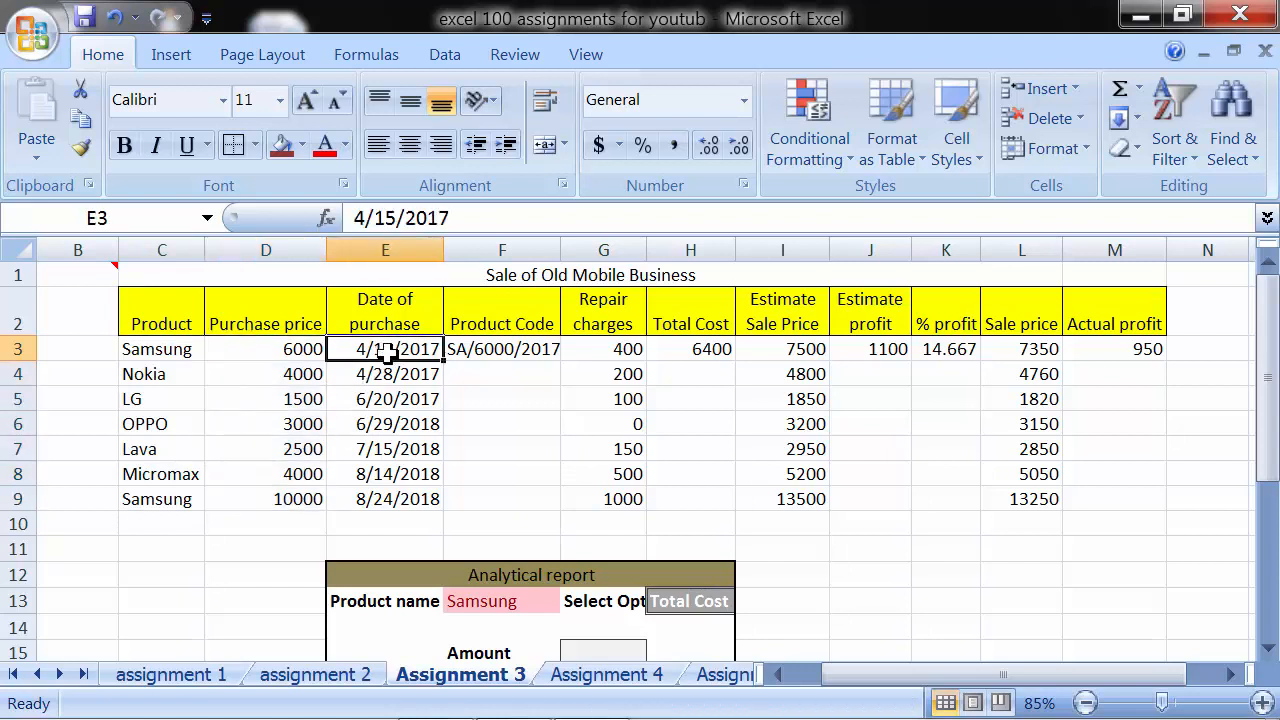
drag(386, 354, 391, 490)
click(494, 343)
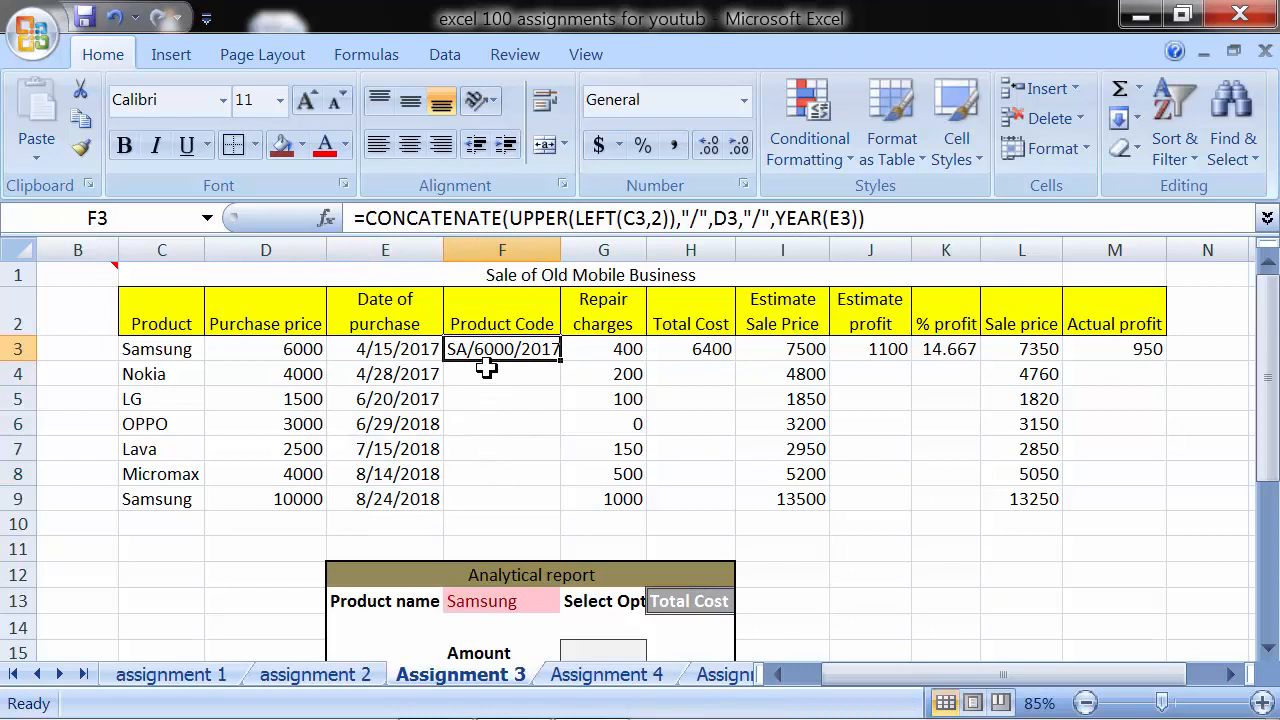
- Start a CONCATENATE formula in F4 whose first part is LEFT(C4,2), taking the first two letters of the product name
click(486, 369)
text(=)
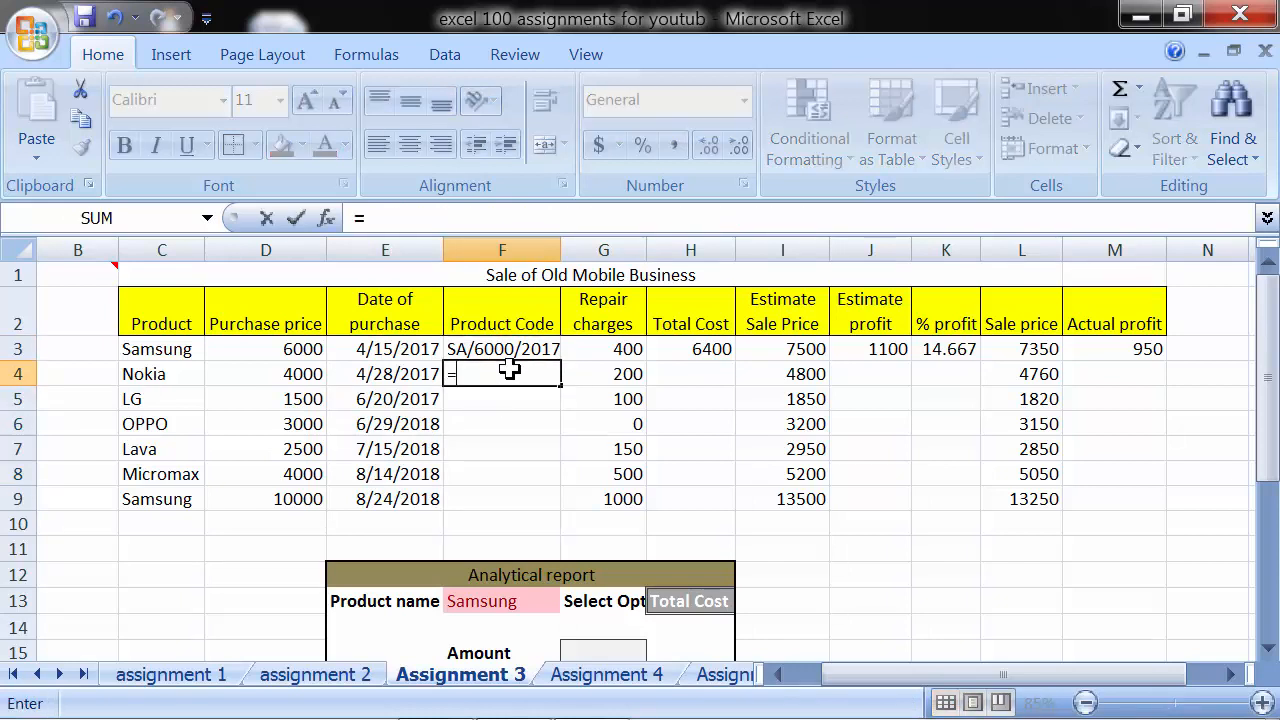
text(con)
key(Tab)
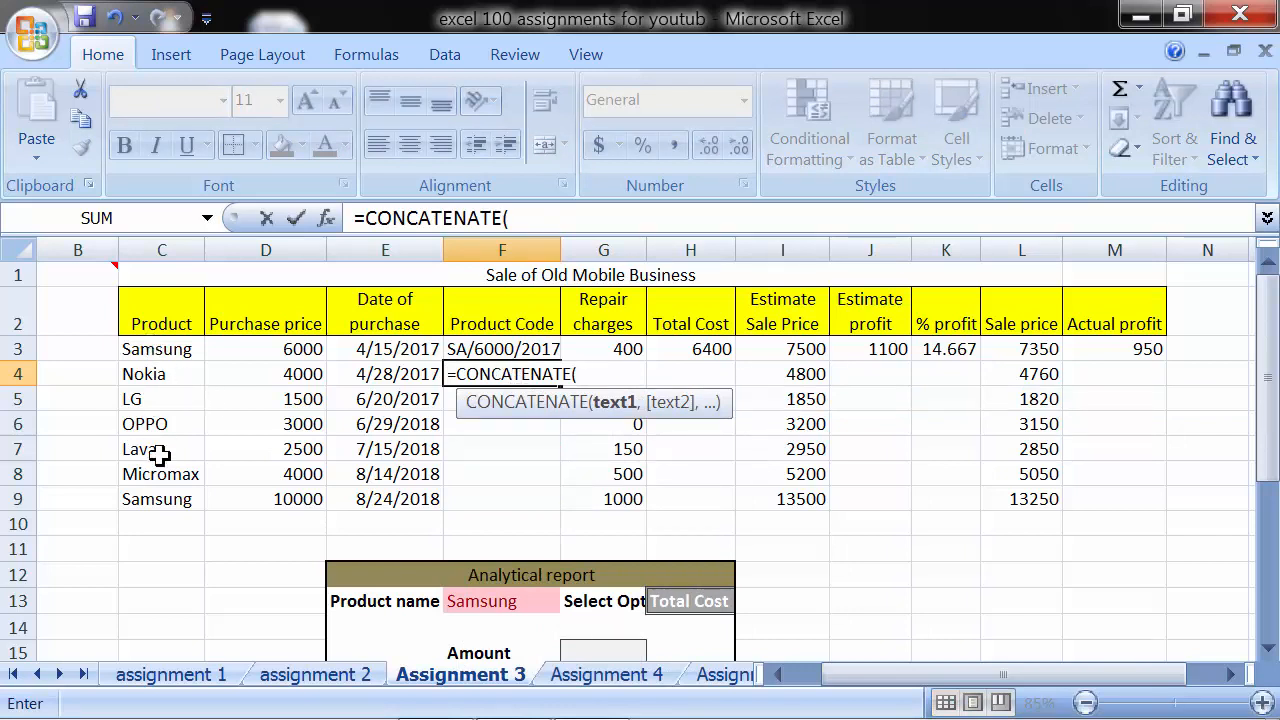
text(lefe)
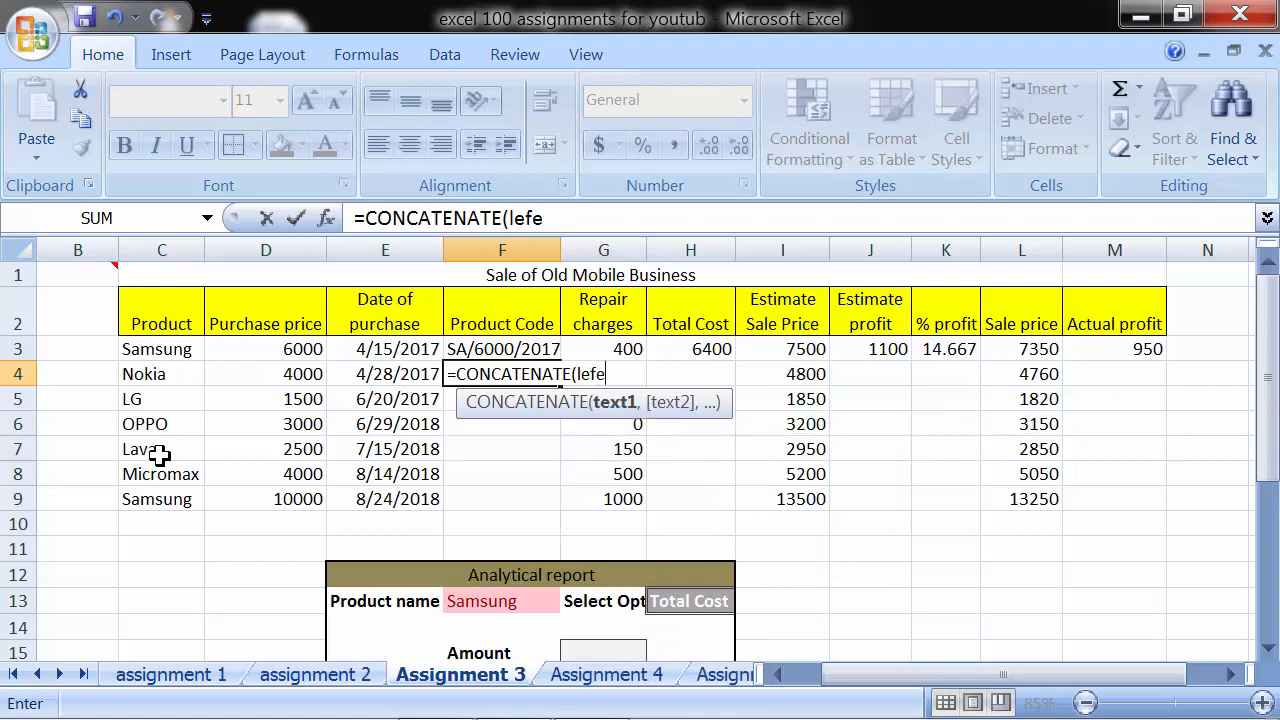
key(BackSpace)
text(t)
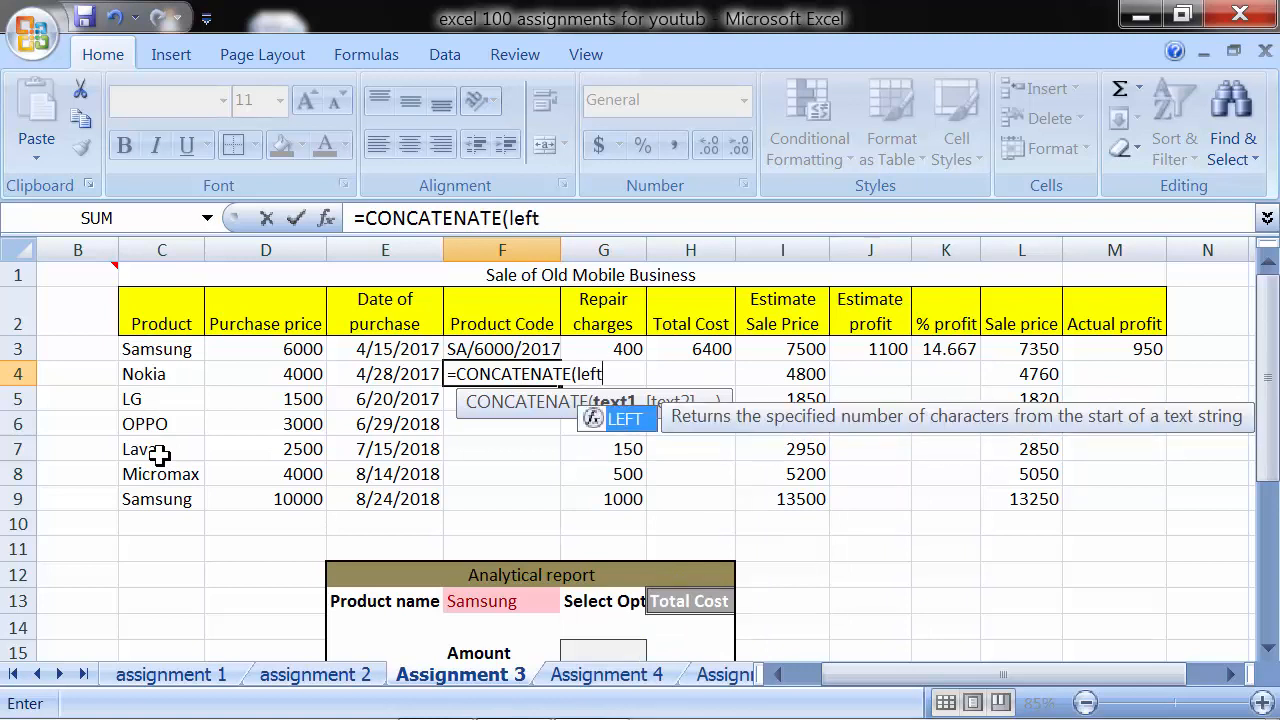
text(()
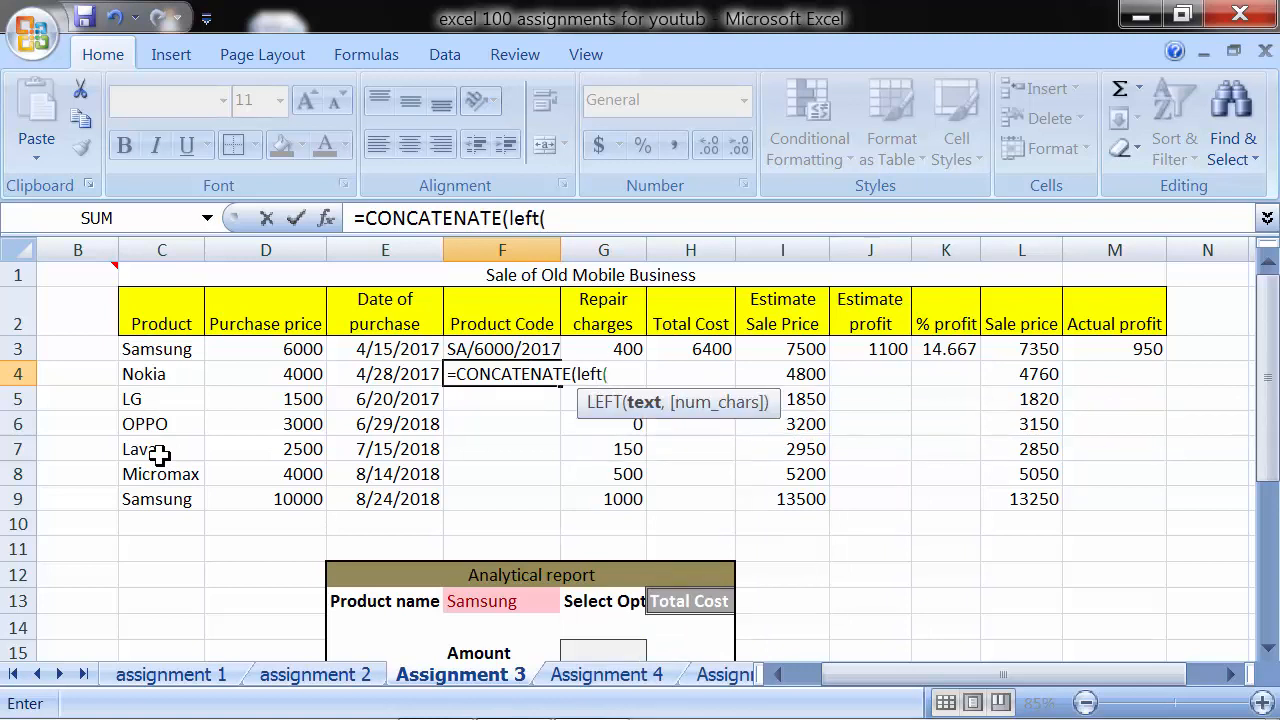
click(136, 376)
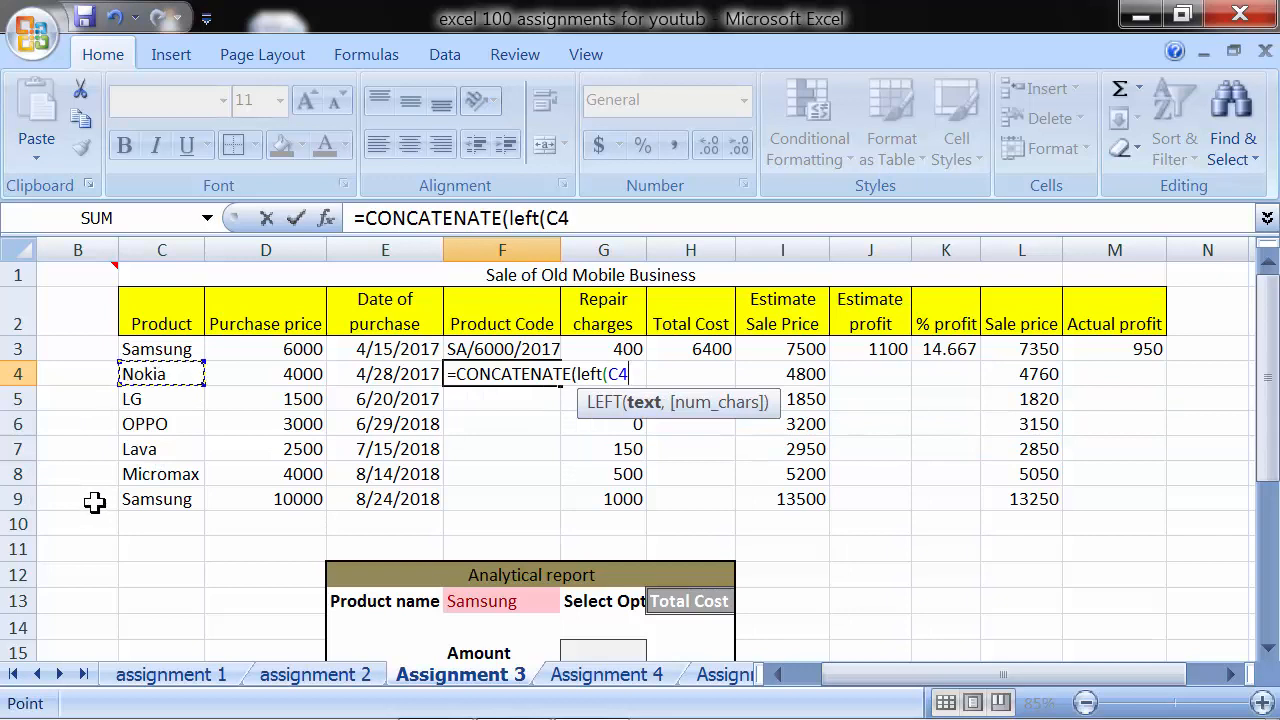
text(,2)
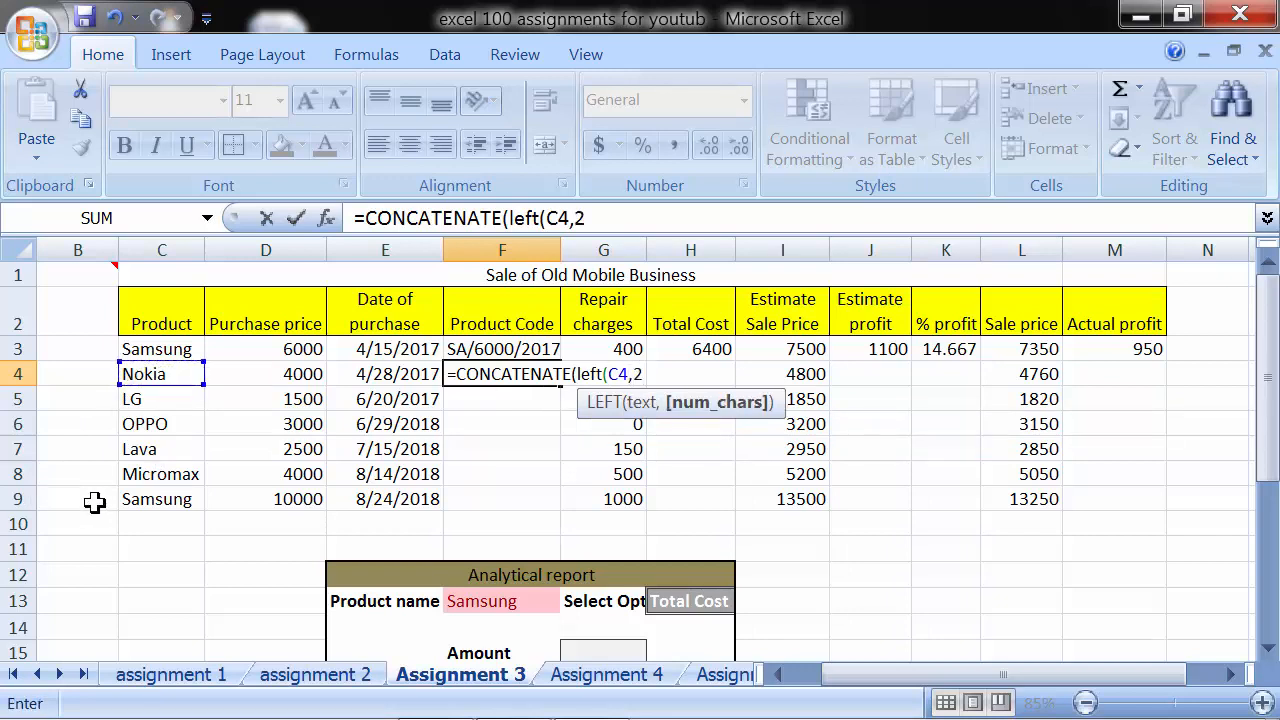
text())
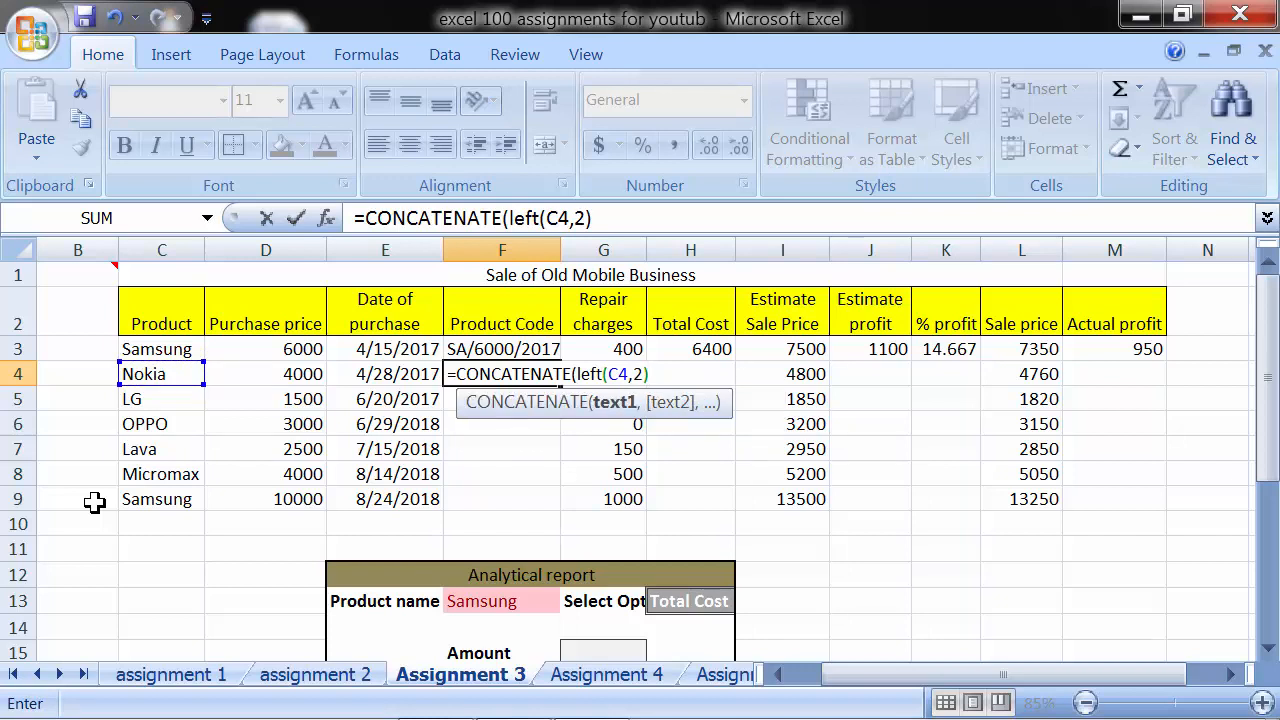
text(,)
text("/)
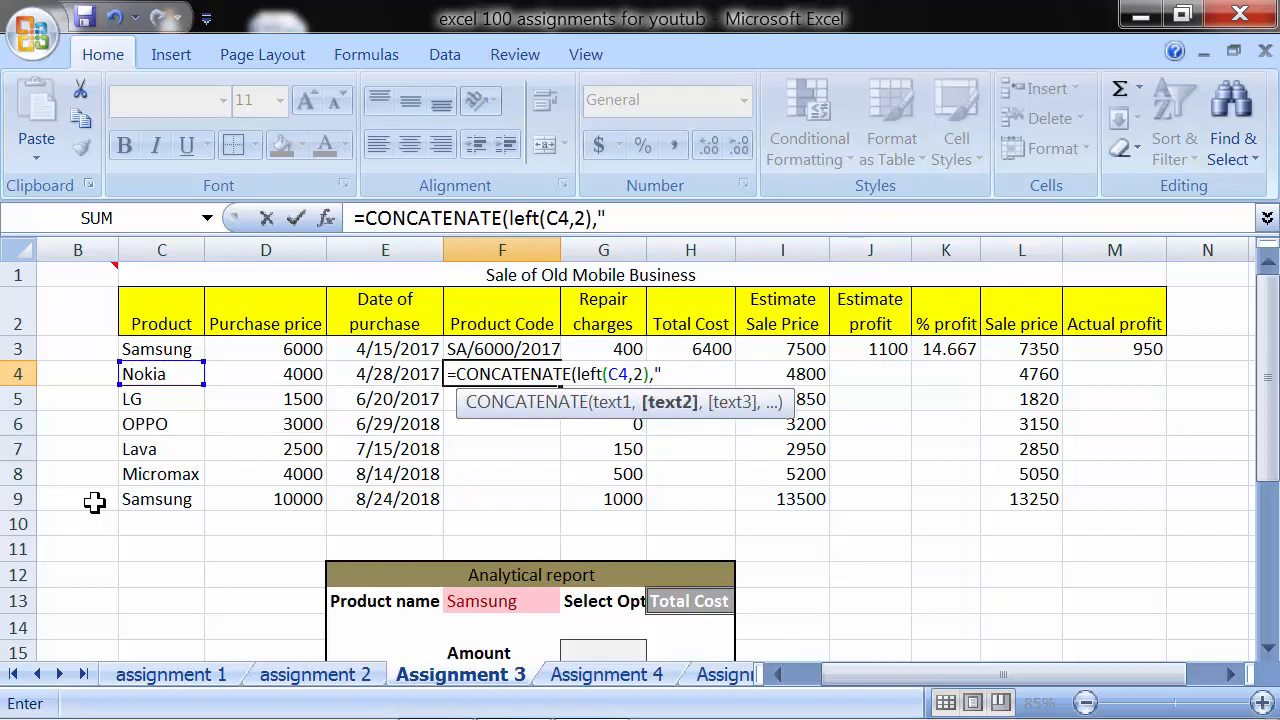
text(",)
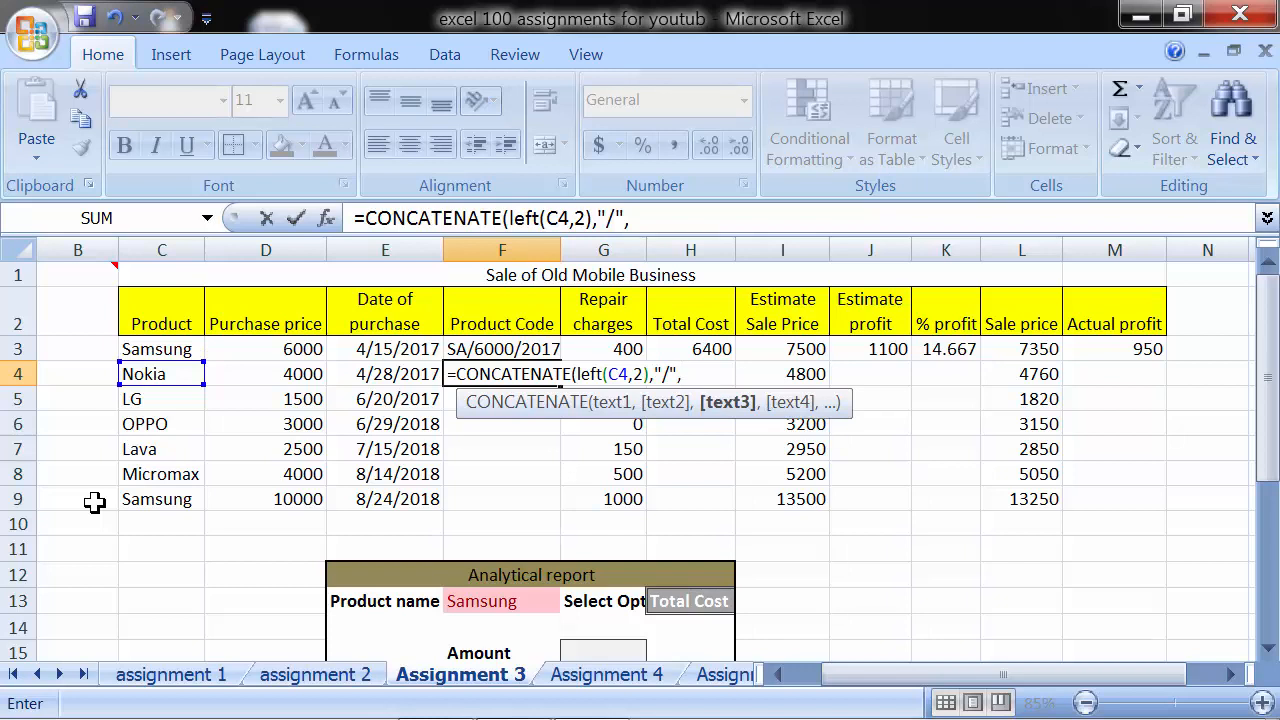
- Add TEXT(D4,0) for the purchase price to the F4 formula, followed by another "/" separator
text(text)
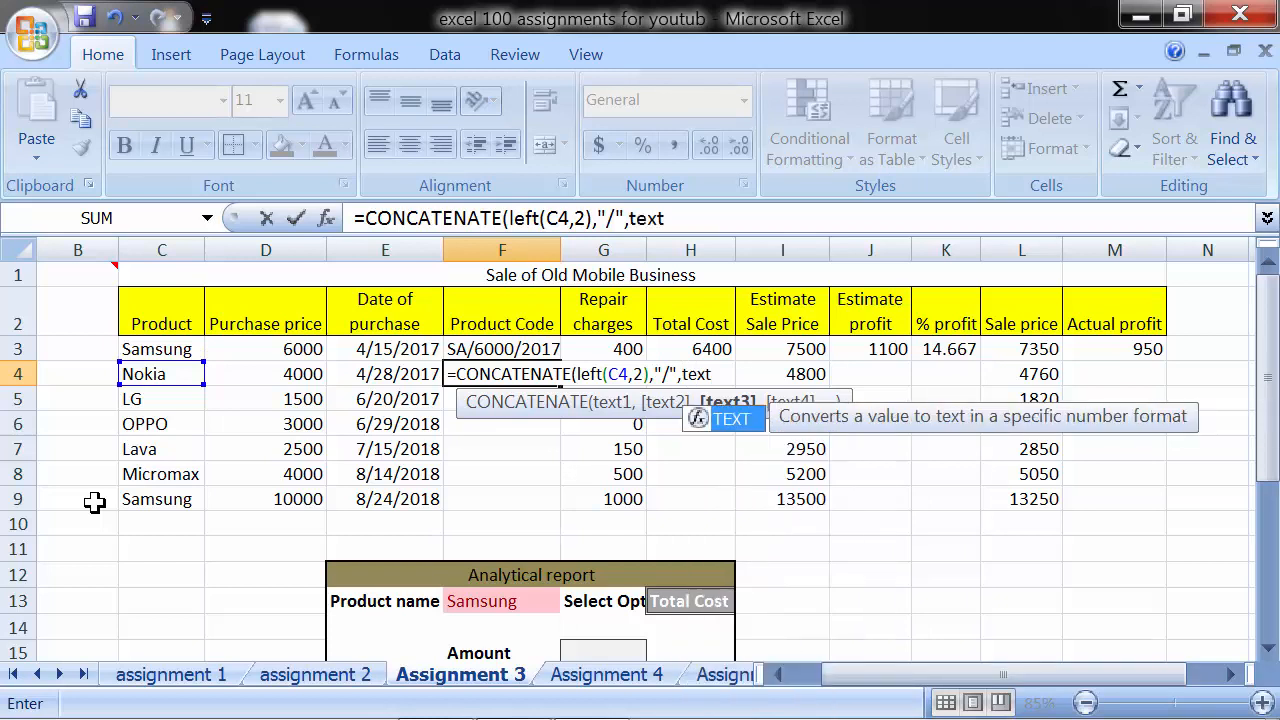
text(()
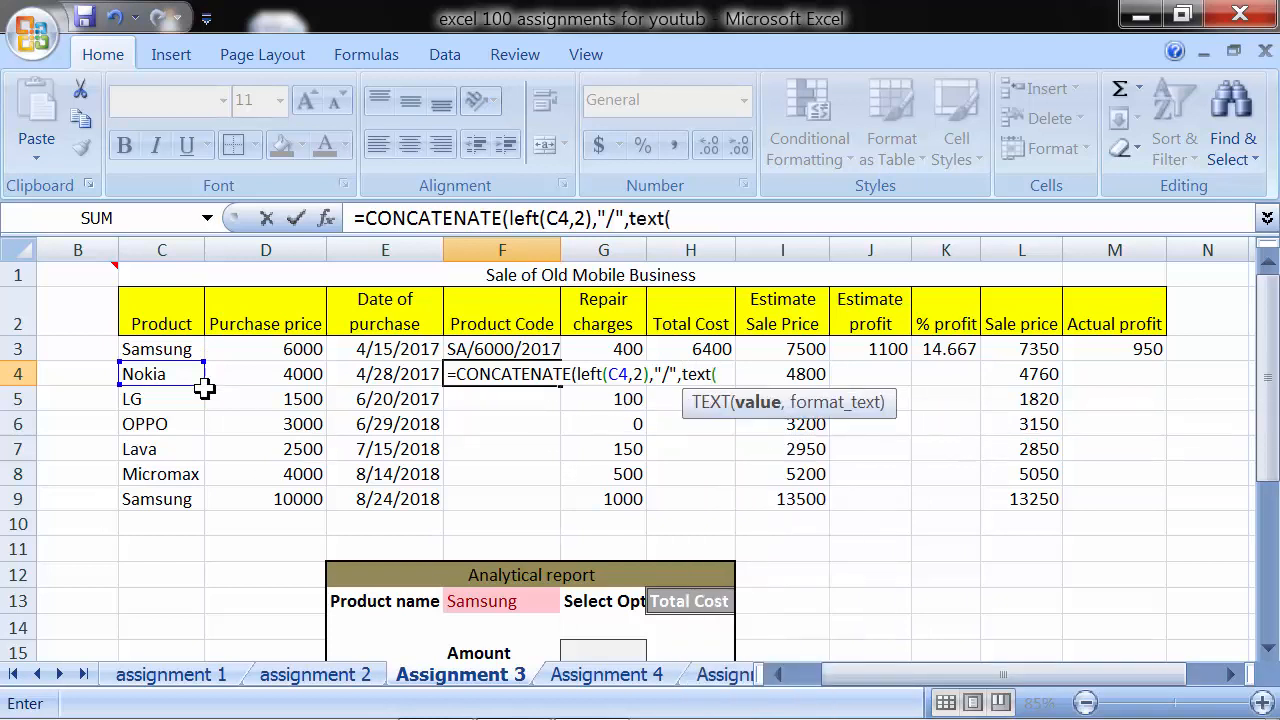
click(244, 376)
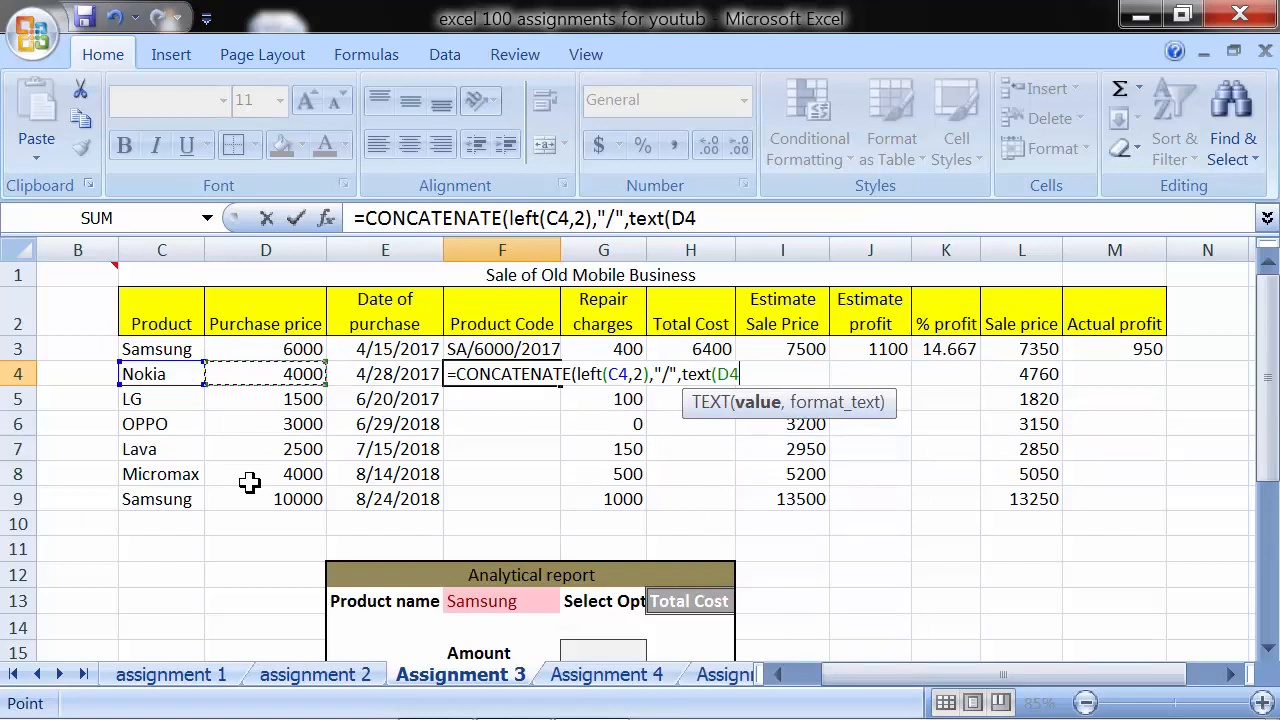
text(,0)
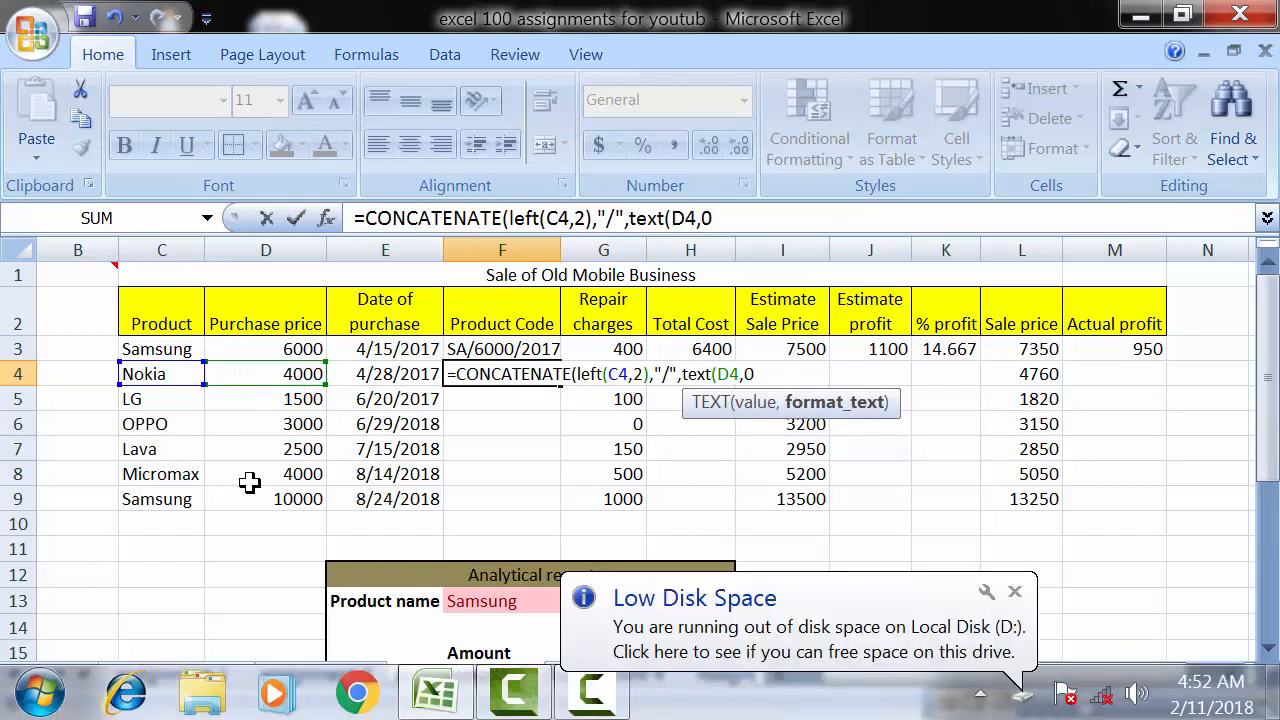
click(1015, 592)
click(776, 366)
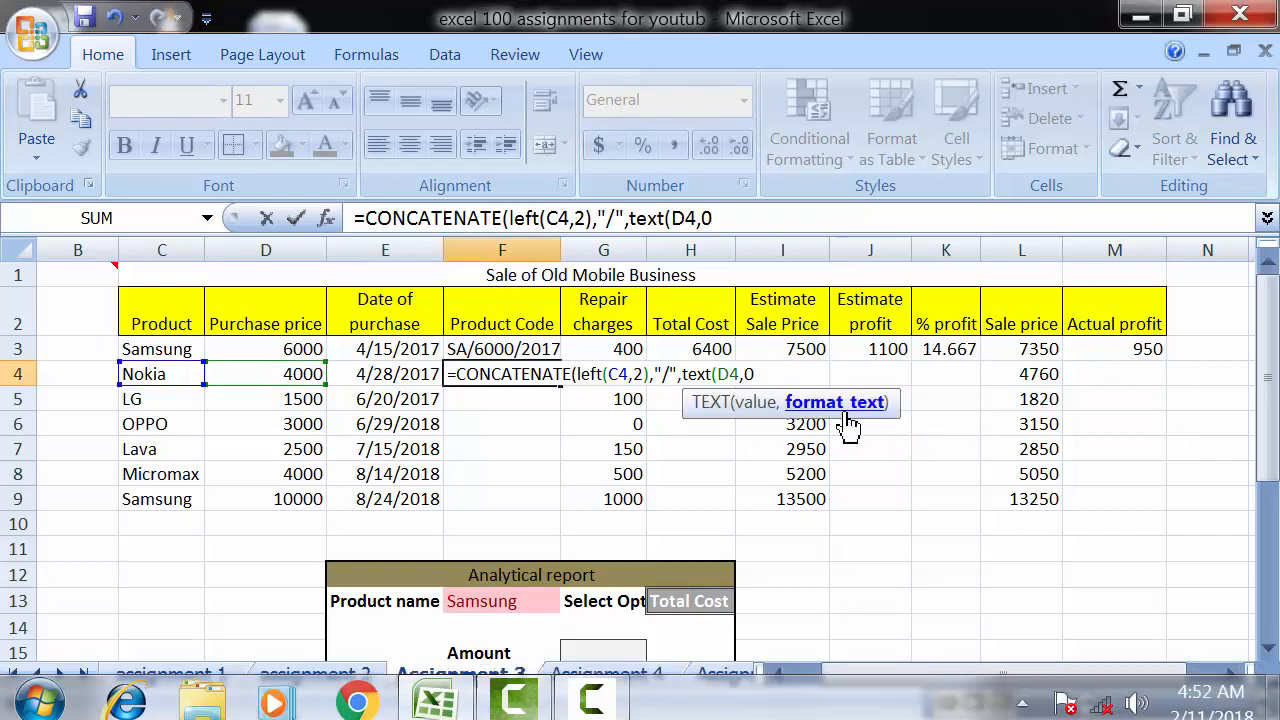
text())
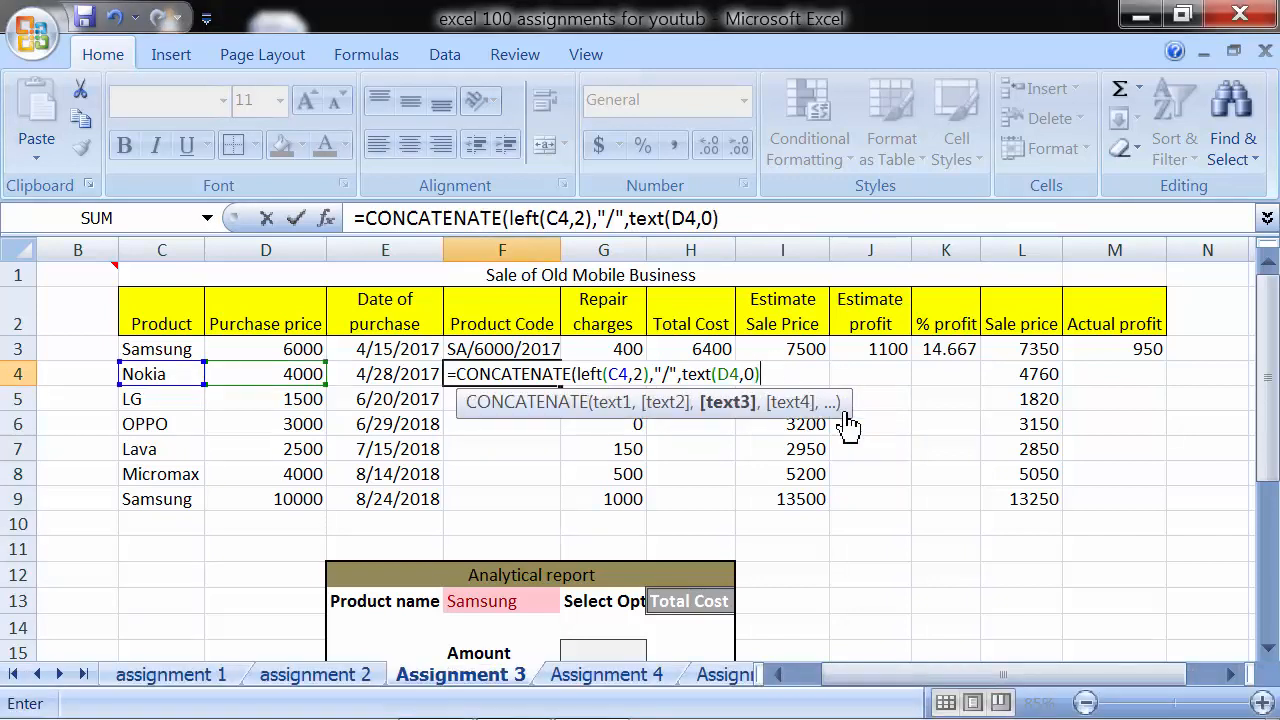
text(,)
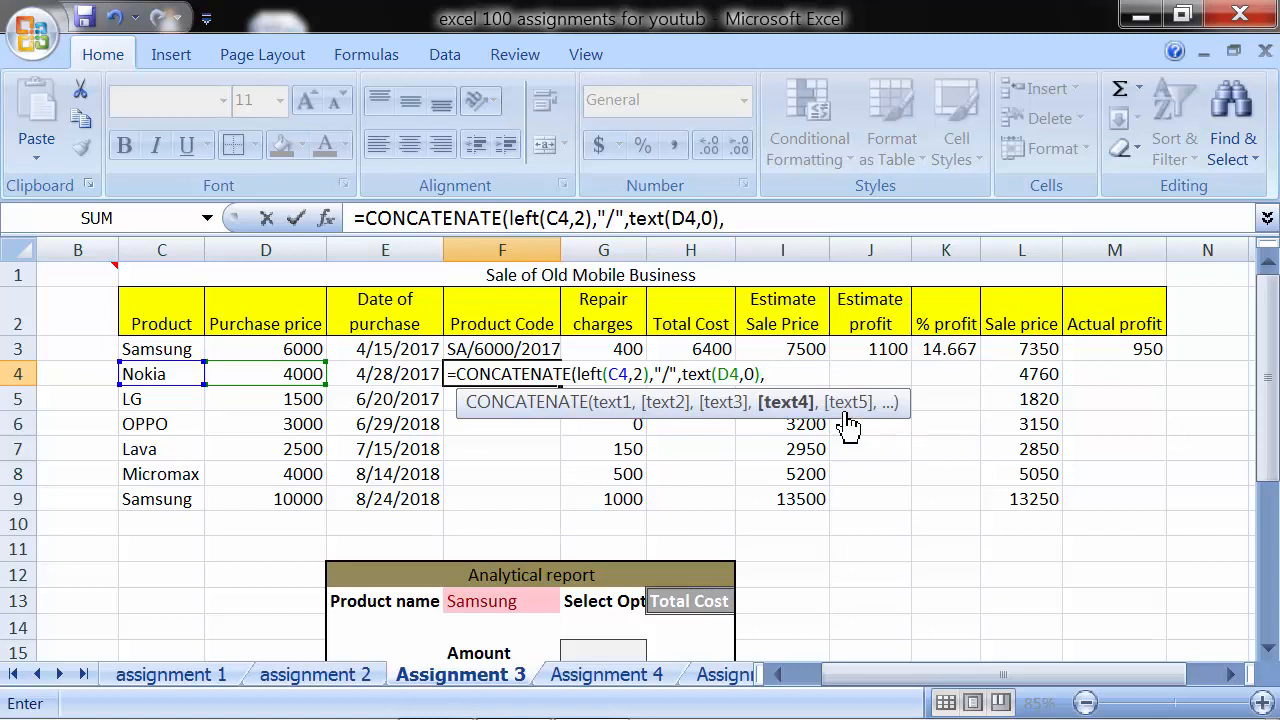
text("/",)
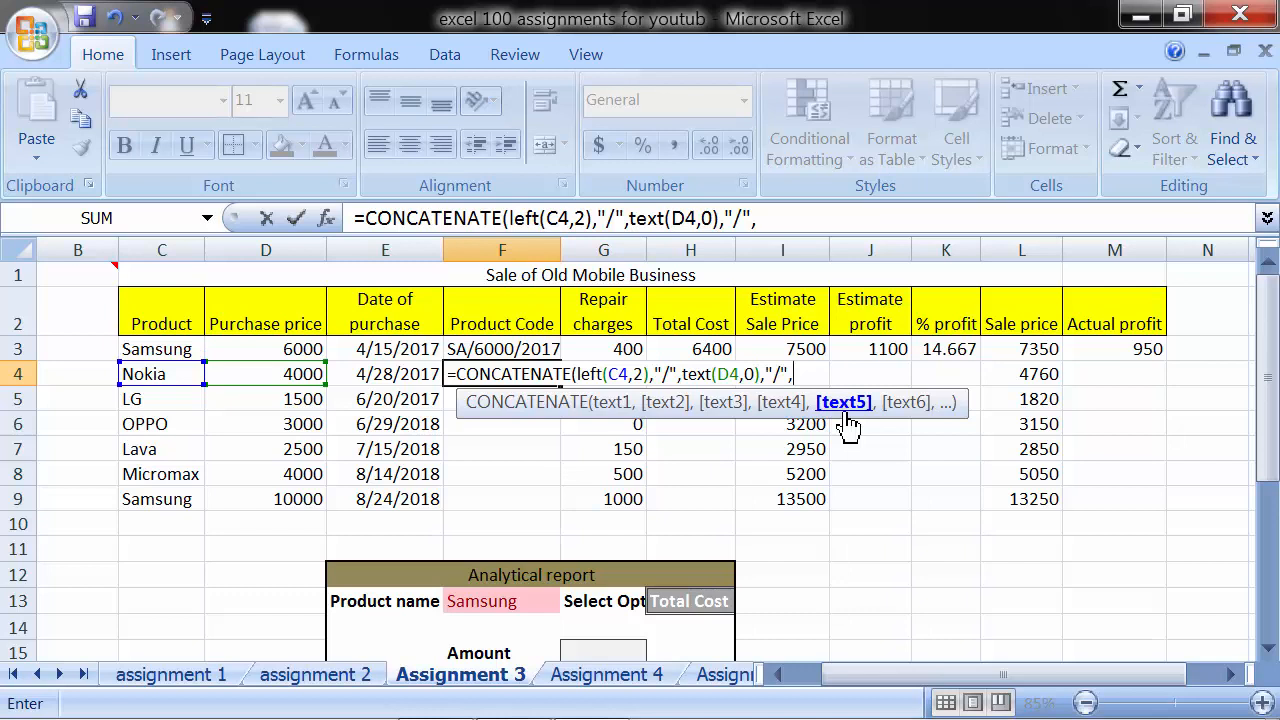
text(")
key(BackSpace)
text(righ)
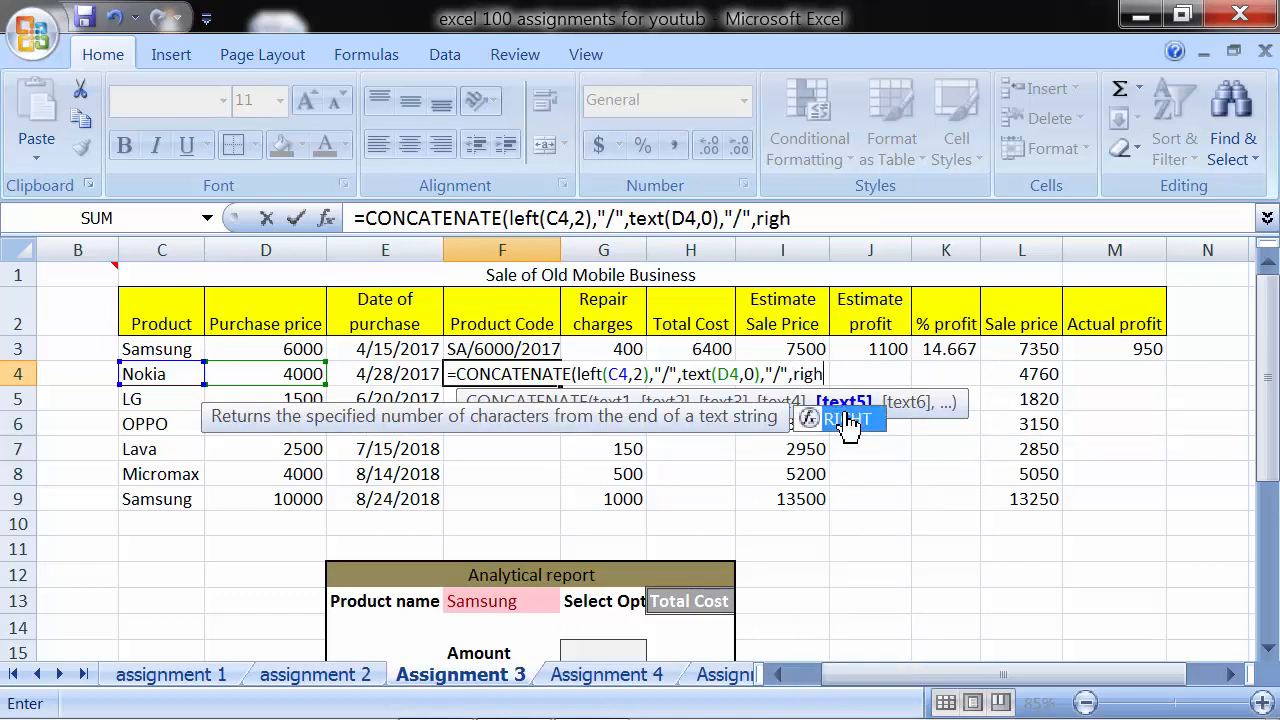
text(t()
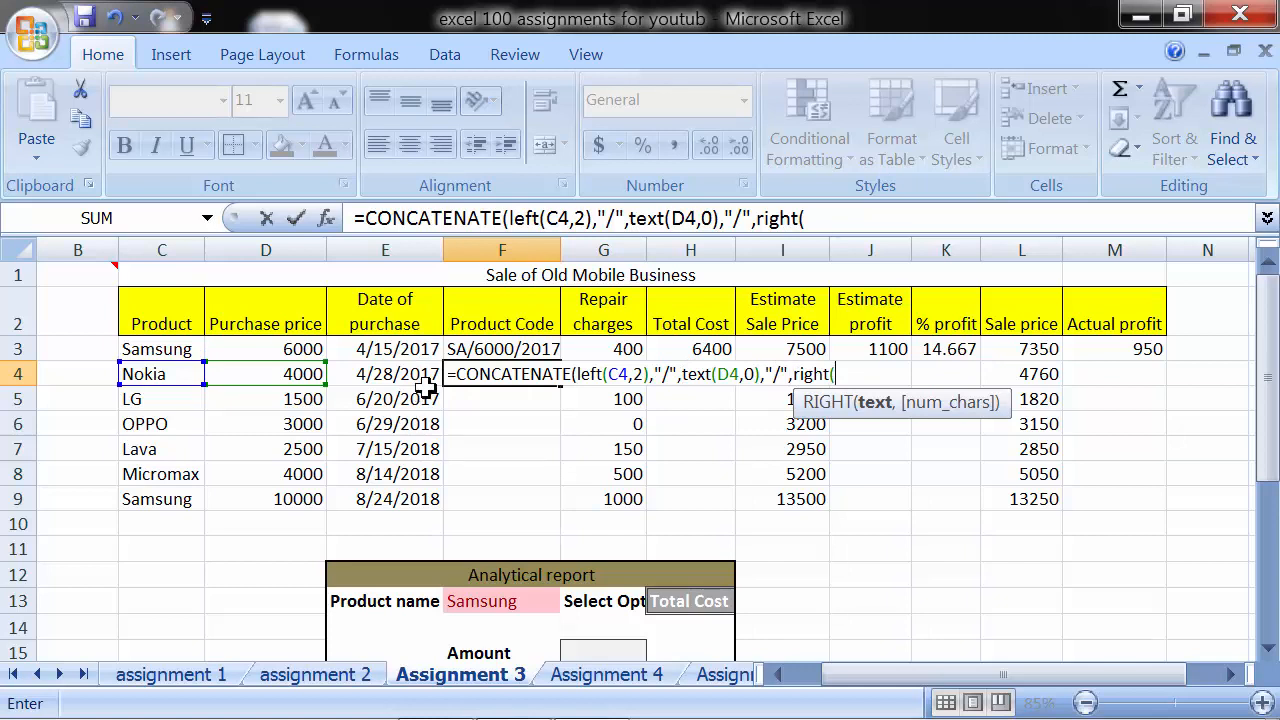
key(BackSpace)
key(BackSpace)
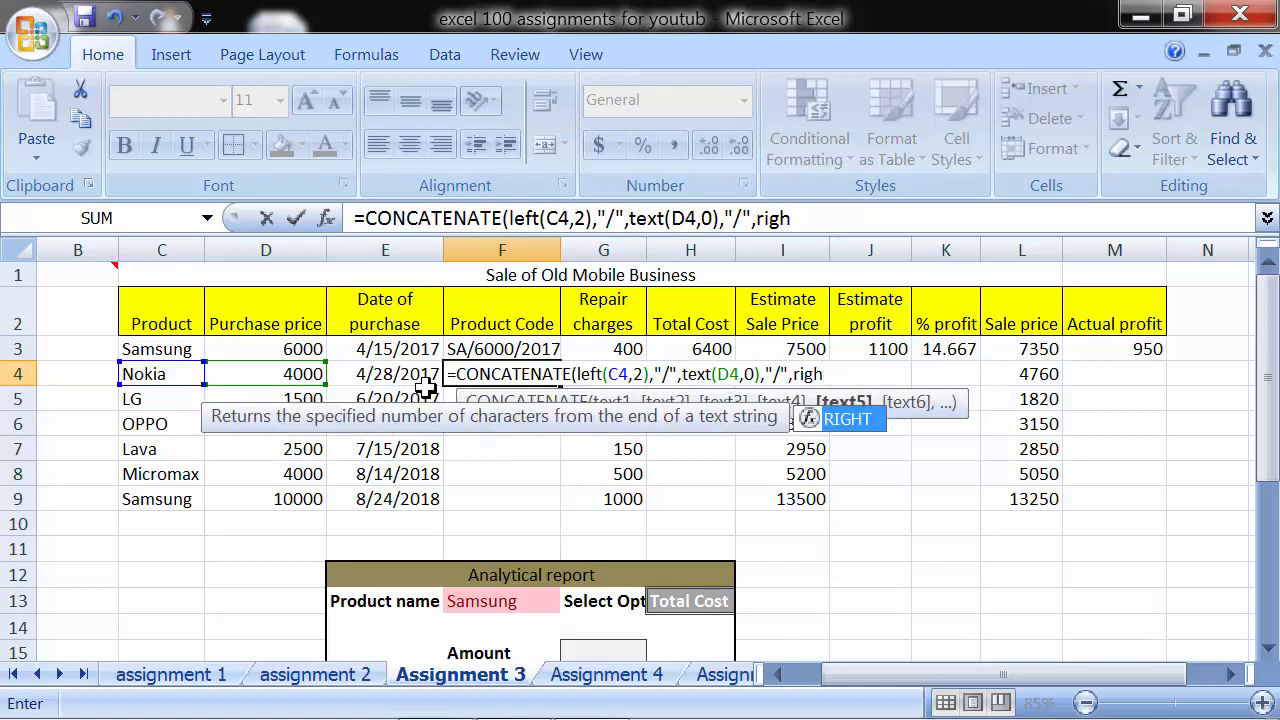
key(BackSpace)
key(BackSpace)
key(BackSpace)
key(BackSpace)
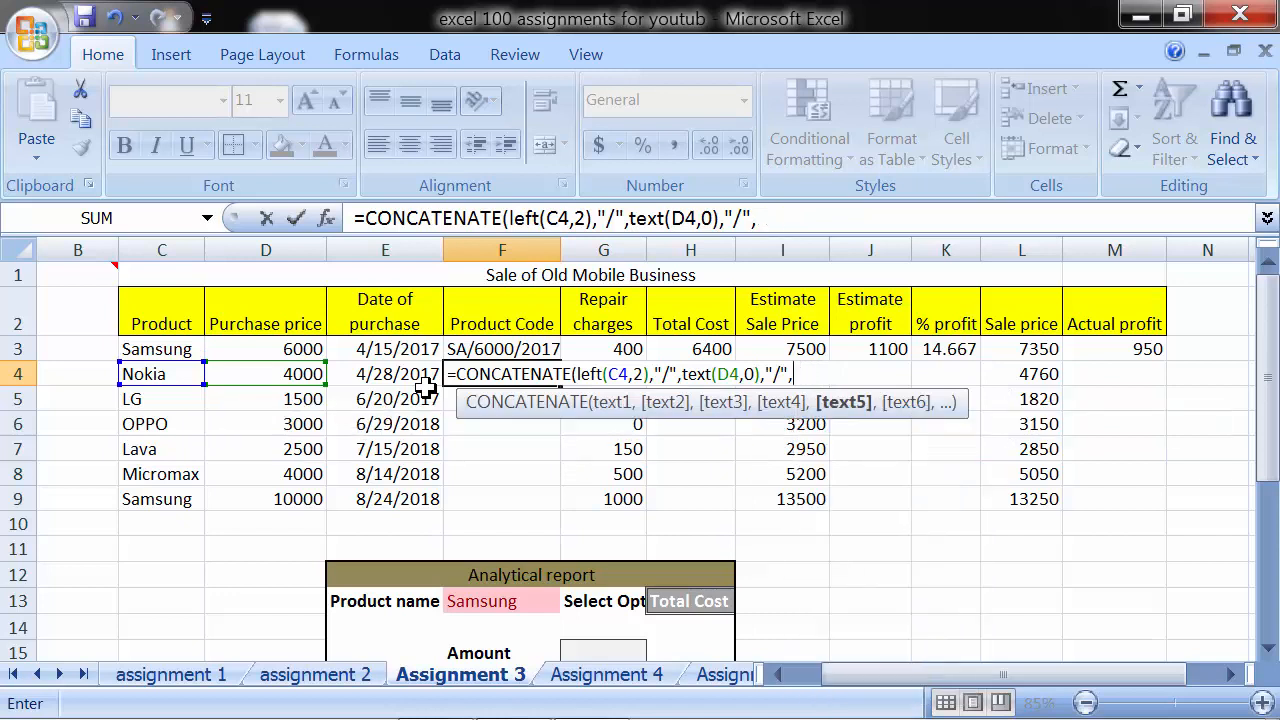
- Complete the F4 formula with YEAR(E4) for the year of purchase, close its parentheses and enter it
text(year)
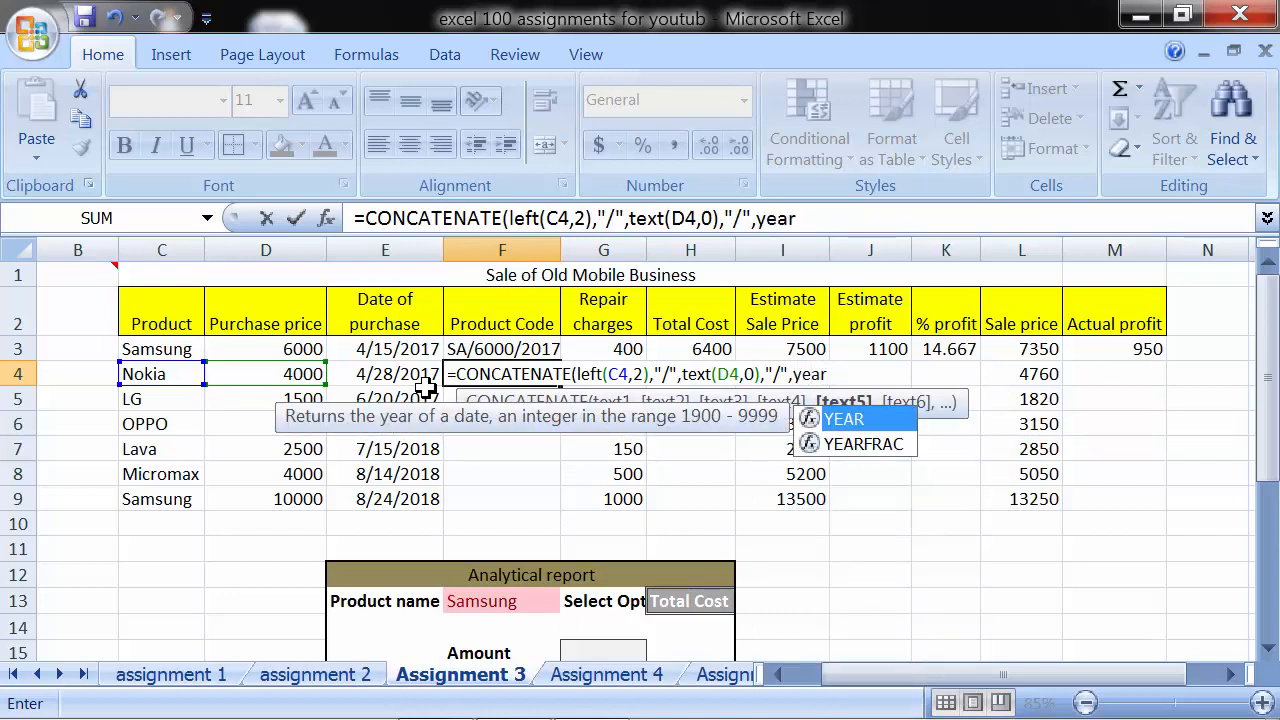
text(()
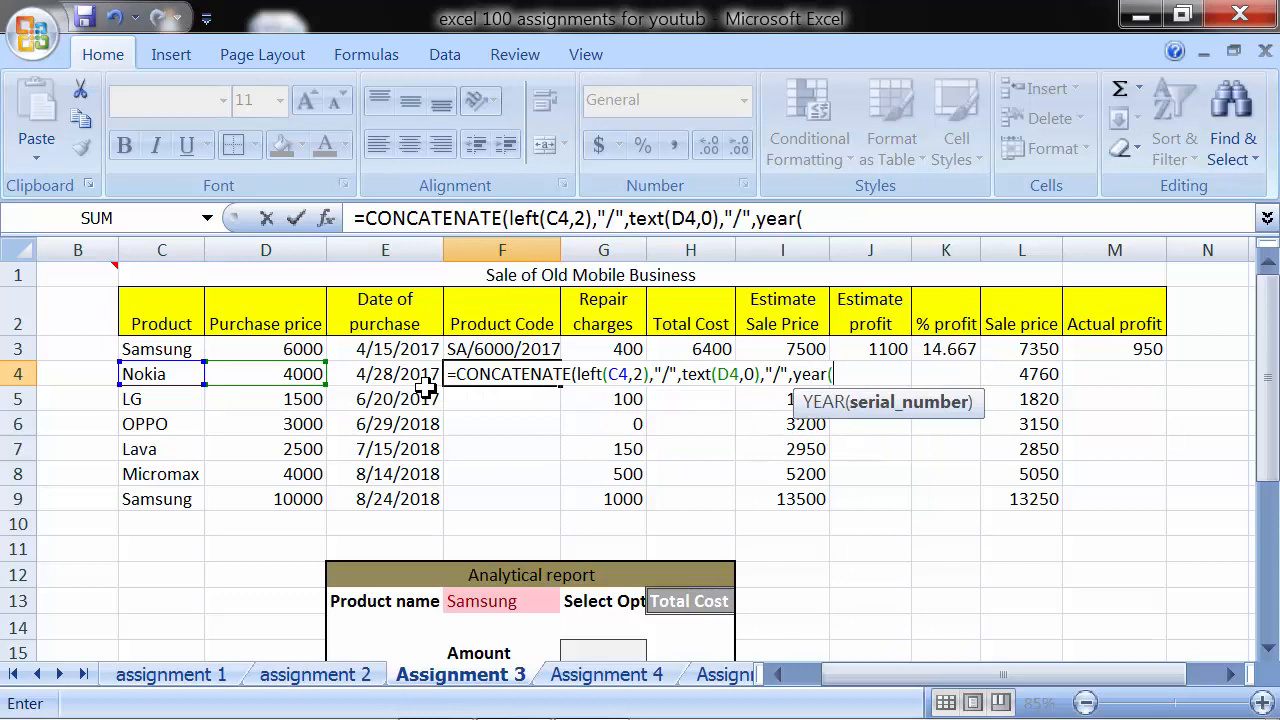
click(425, 378)
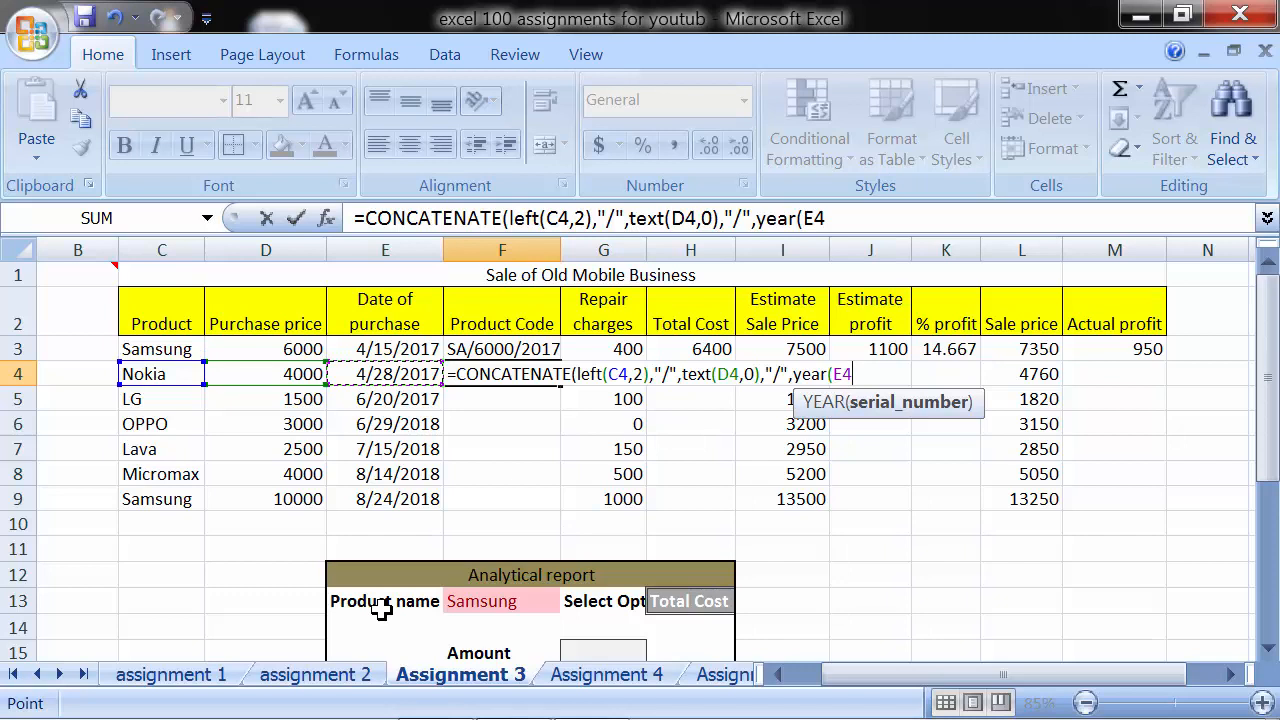
text())
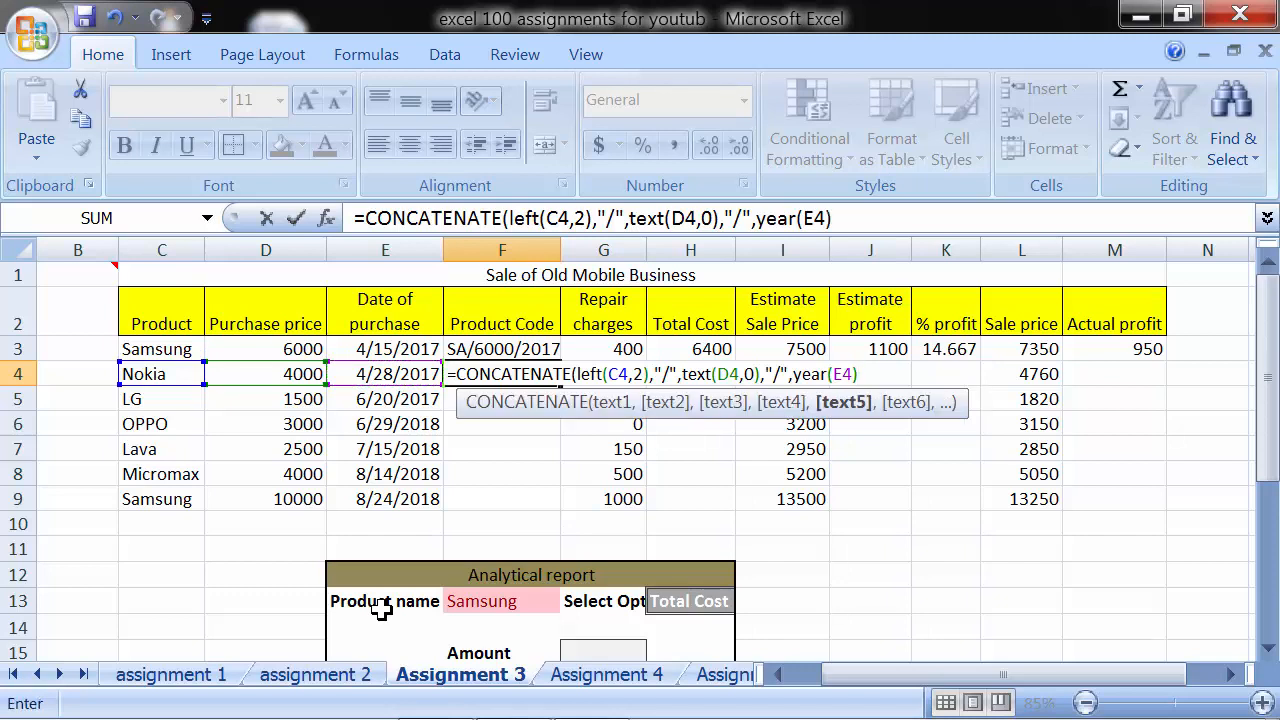
text())
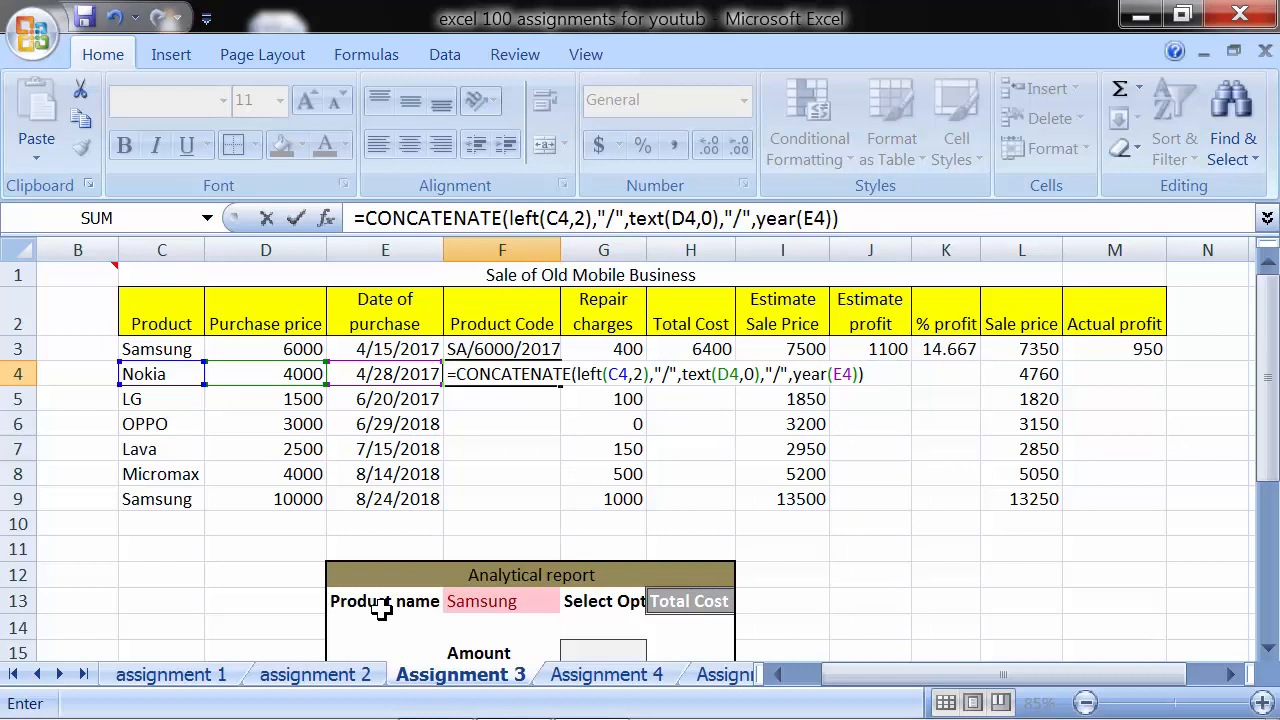
key(Return)
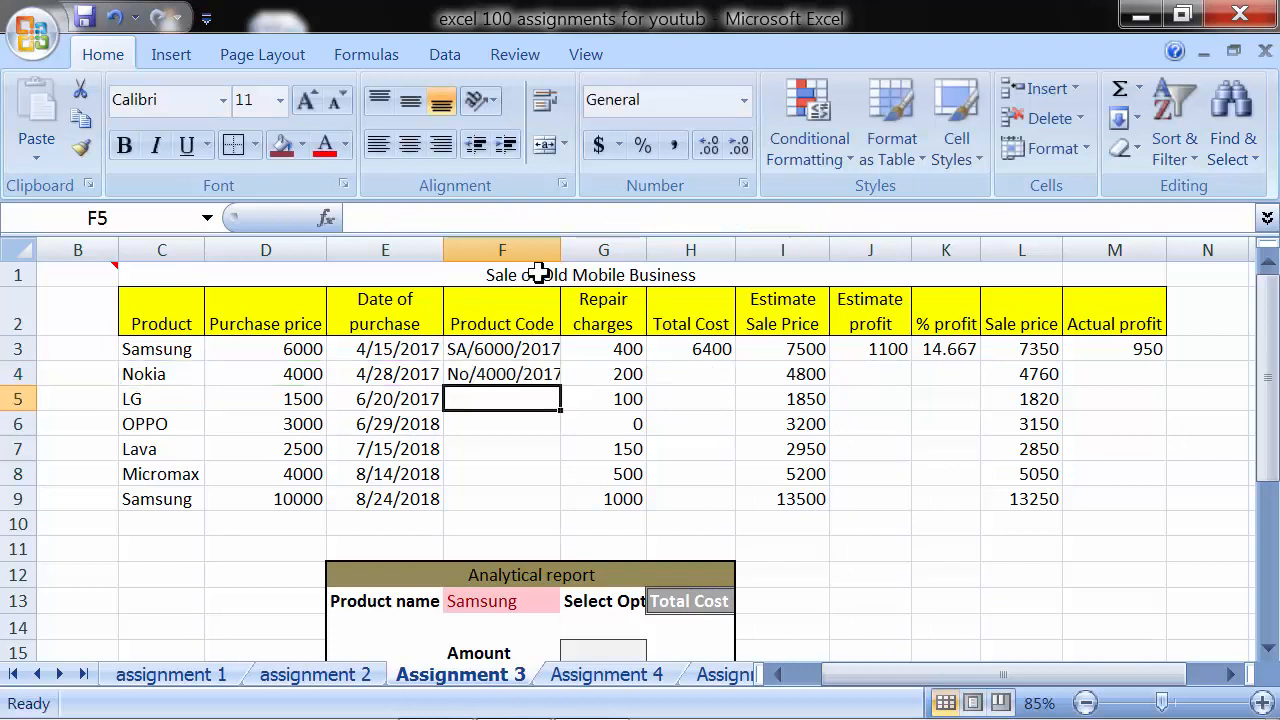
- Widen the Product Code column slightly and fill the F4 formula down through F9
drag(557, 250, 565, 250)
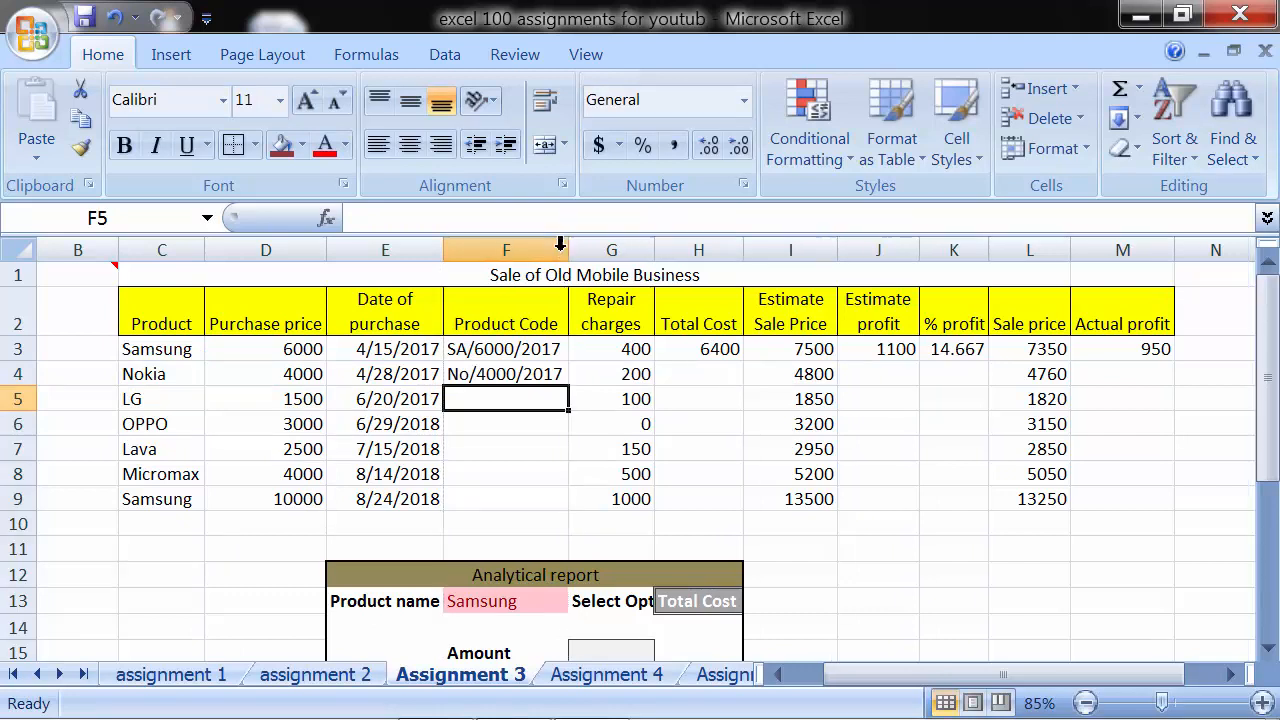
click(552, 377)
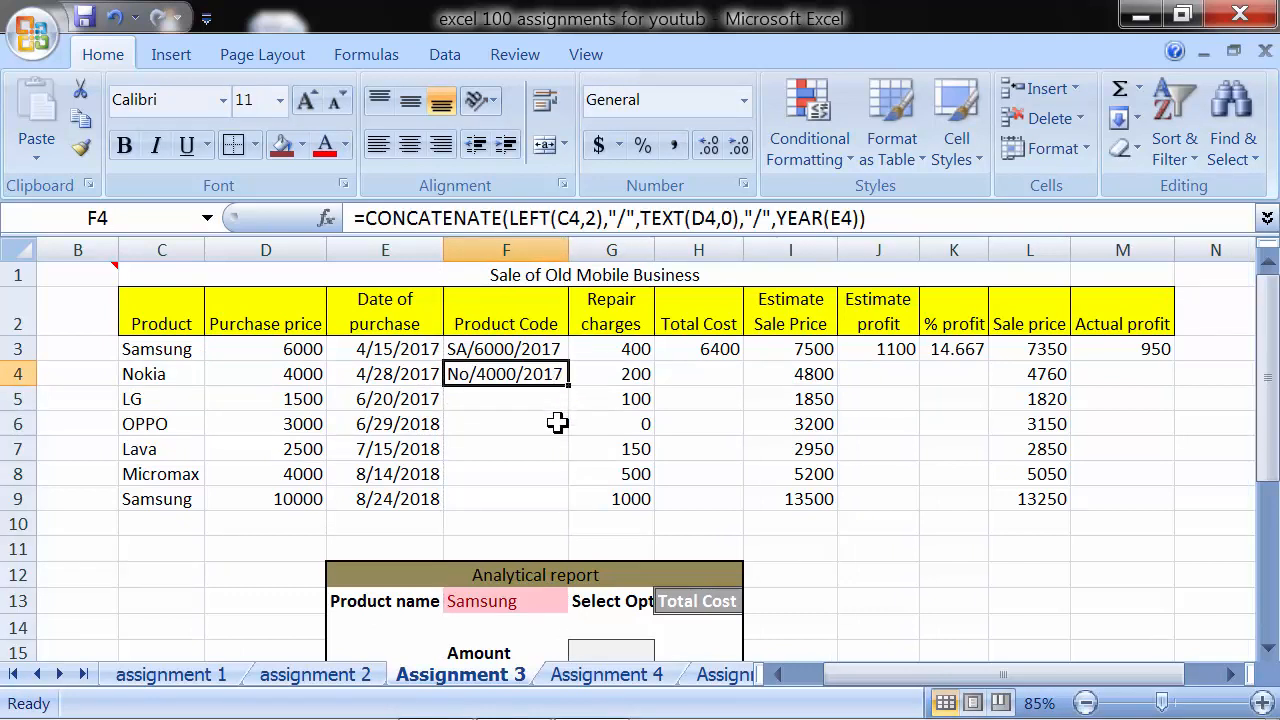
drag(570, 385, 573, 505)
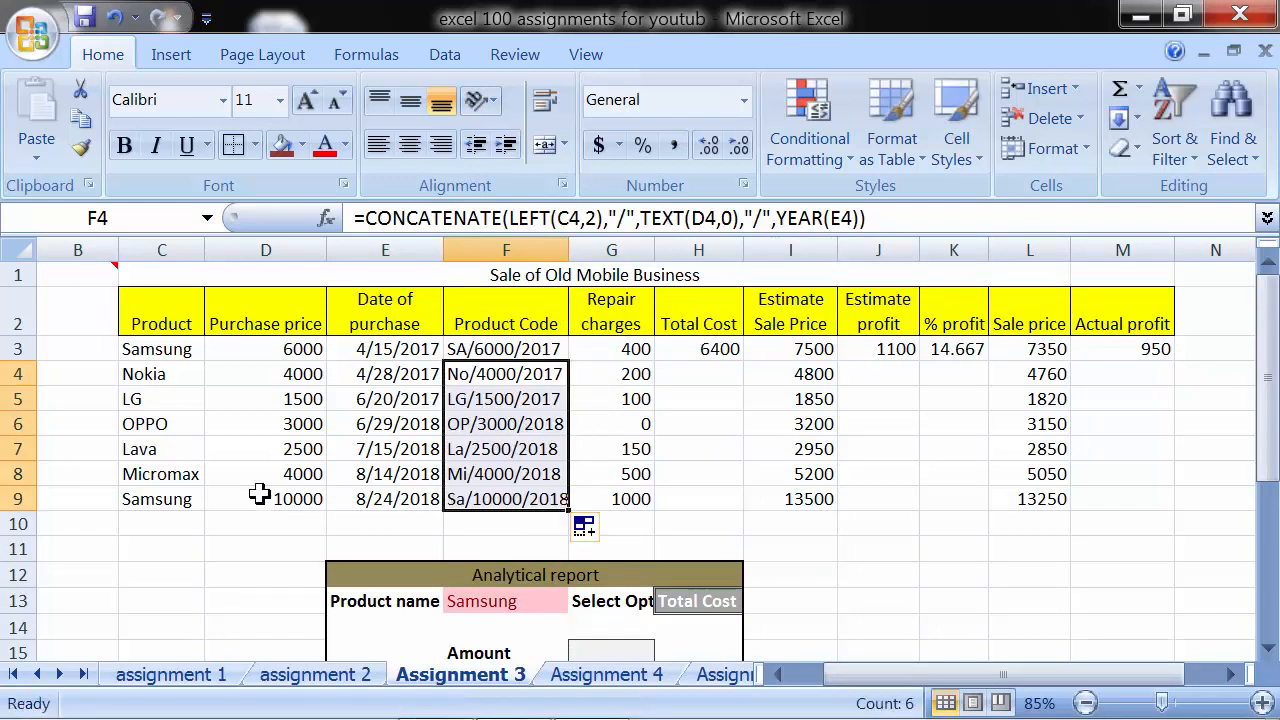
click(666, 368)
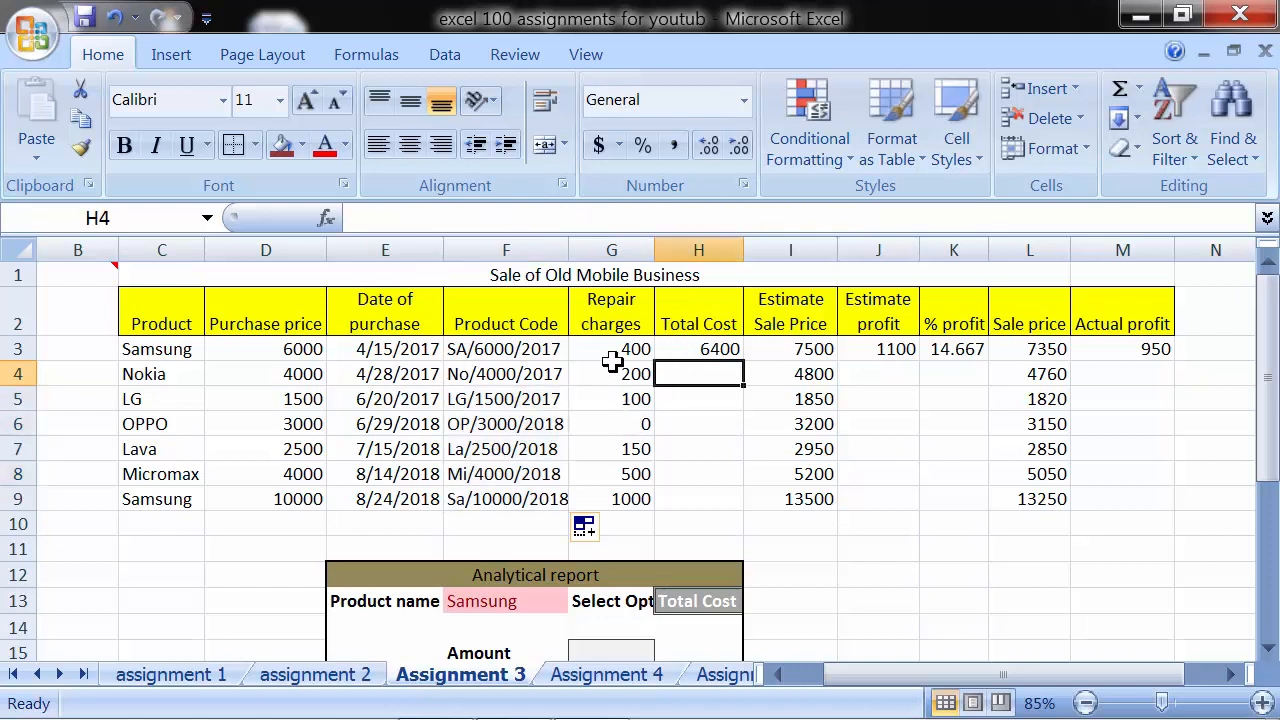
drag(615, 346, 630, 493)
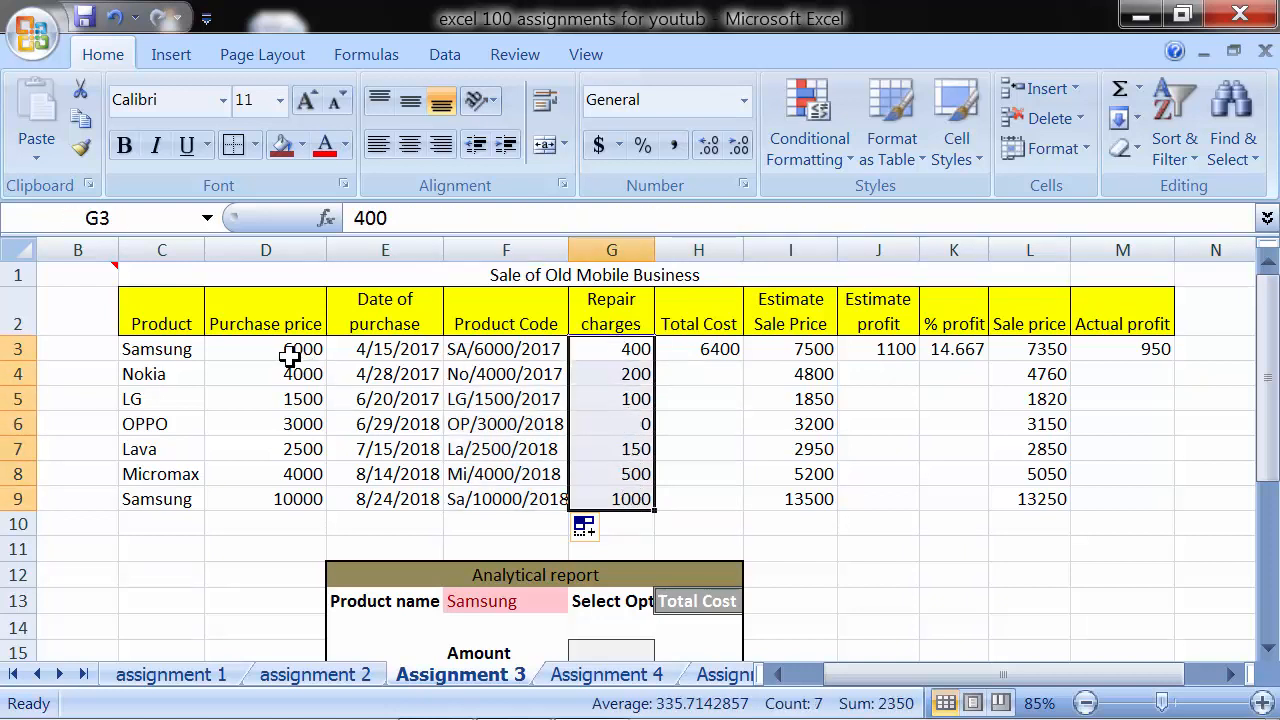
drag(289, 350, 296, 505)
drag(300, 352, 289, 503)
drag(620, 355, 614, 500)
- Calculate the Total Cost in H4 with =D4+G4, adding purchase price and repair charges, and fill it down through H9
click(686, 373)
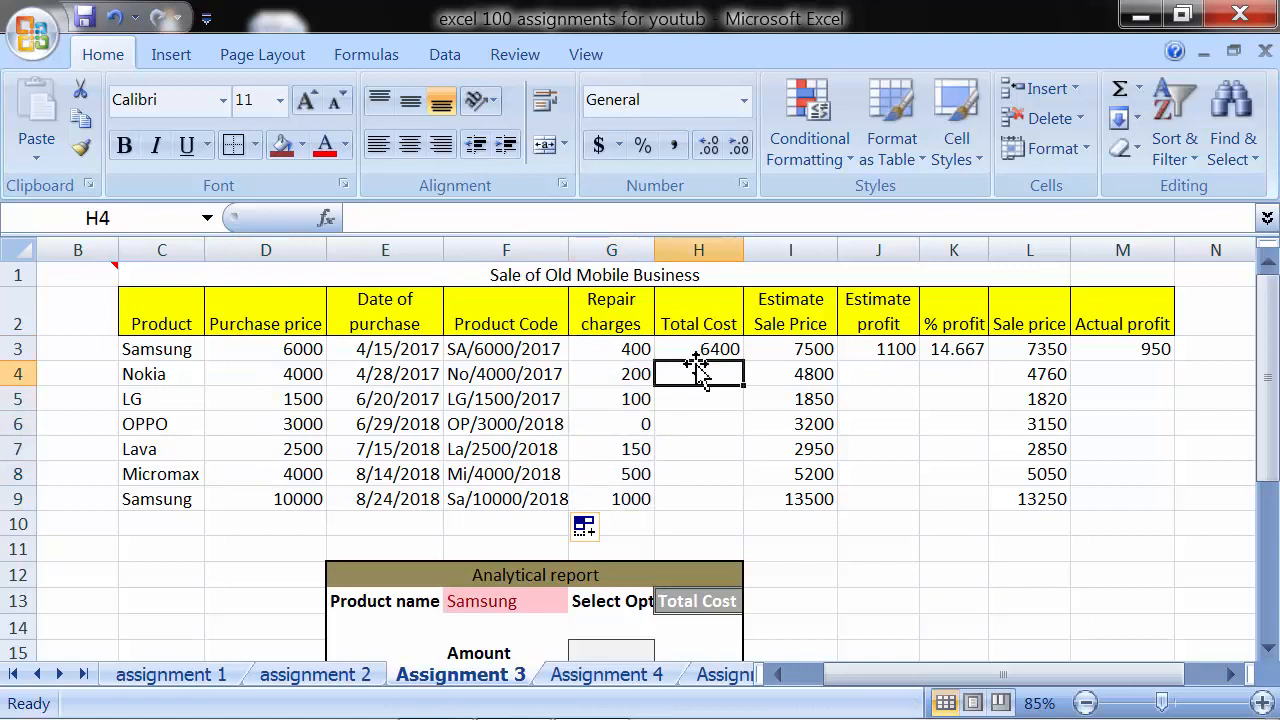
text(=)
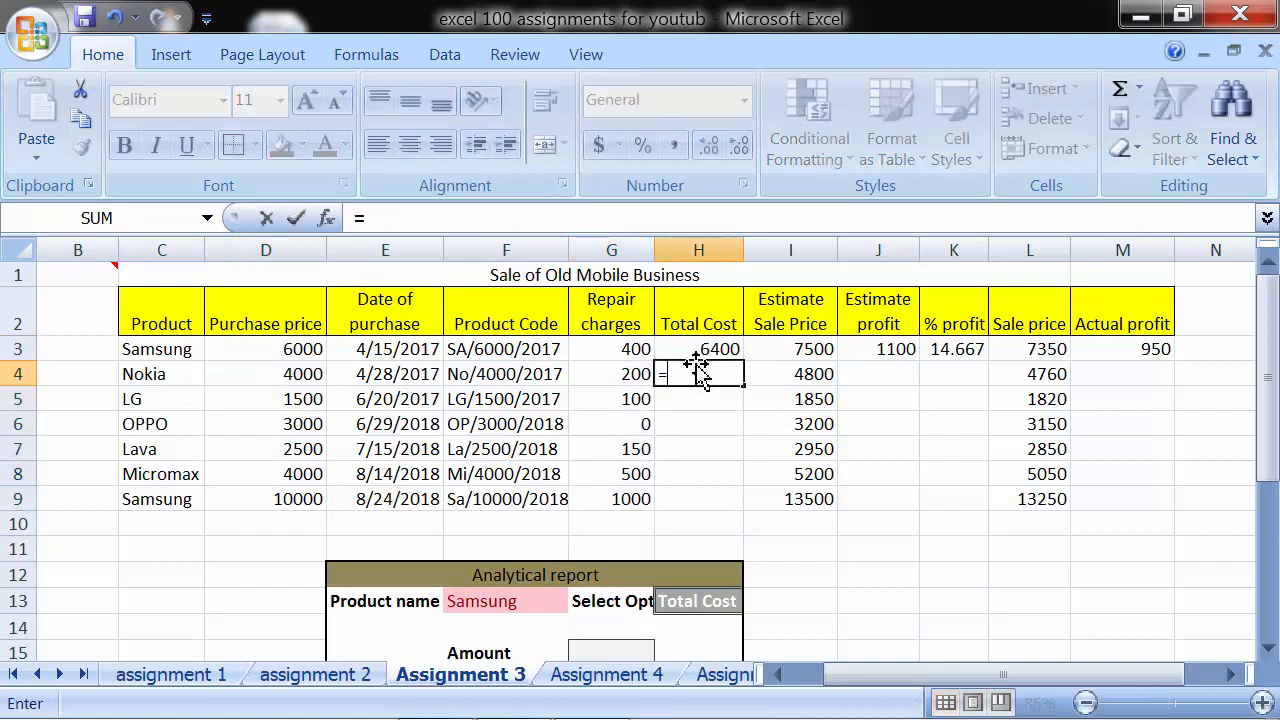
click(266, 371)
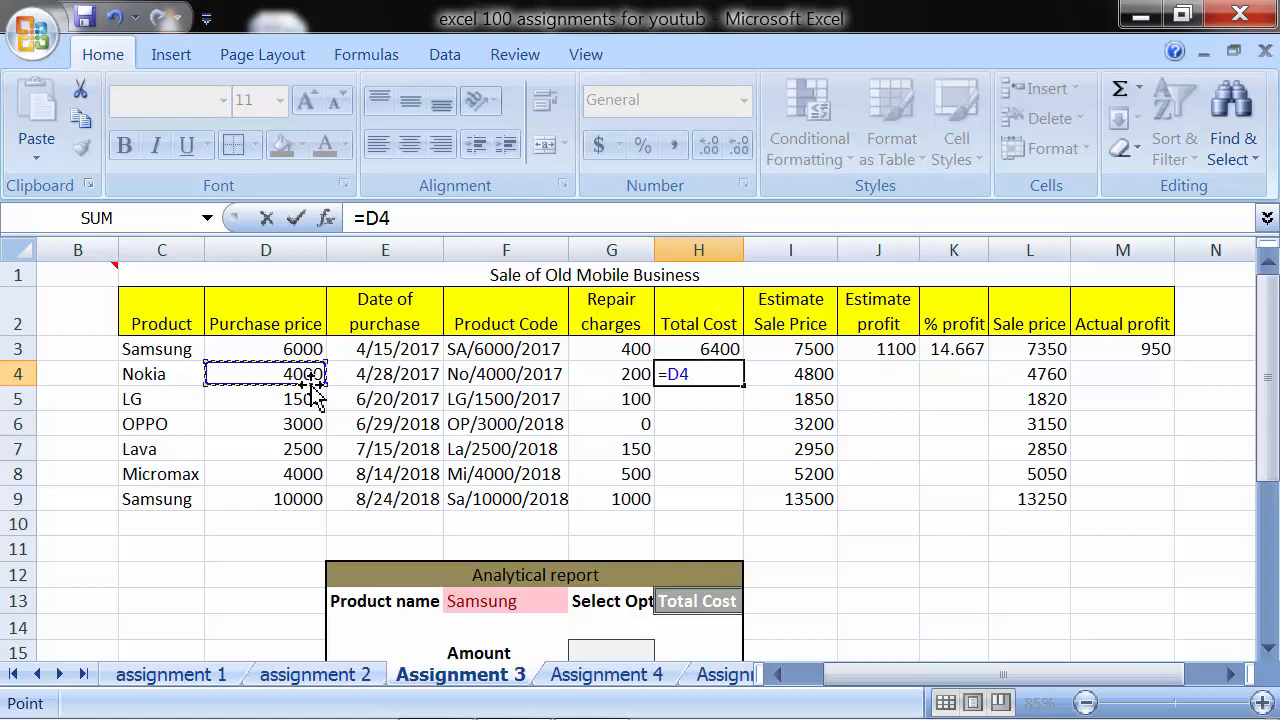
text(+)
click(607, 374)
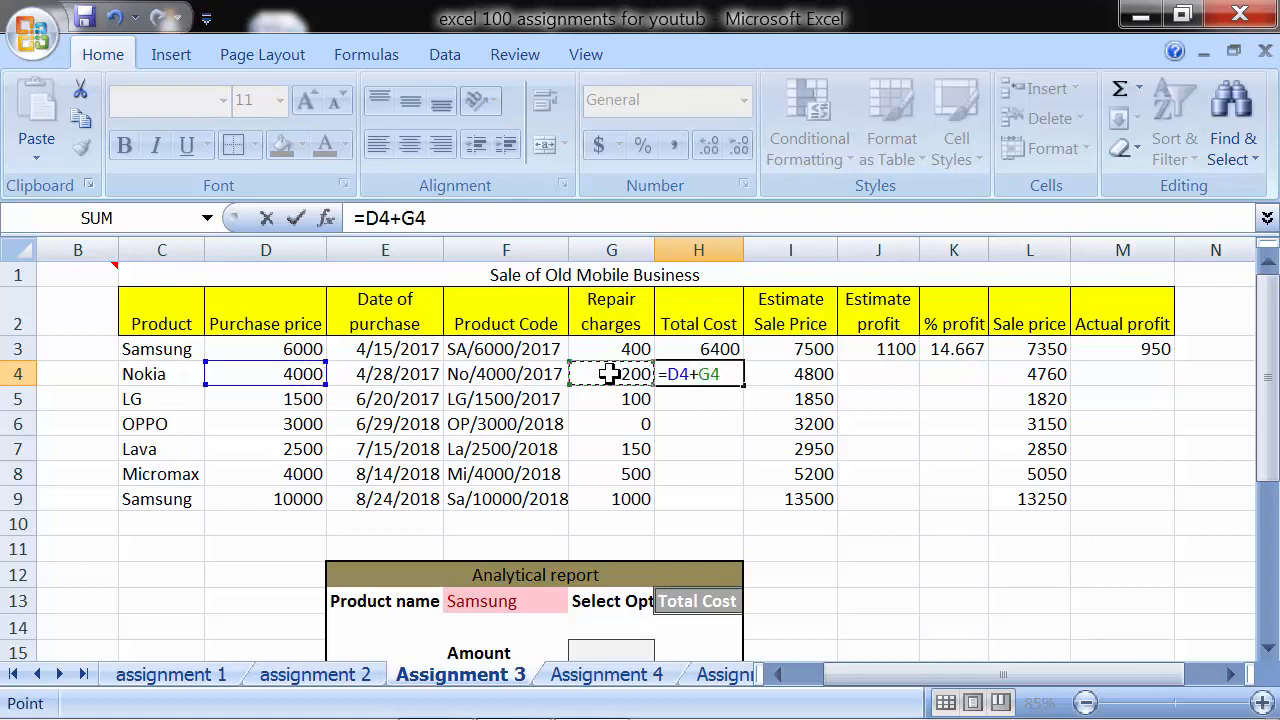
key(Return)
click(699, 371)
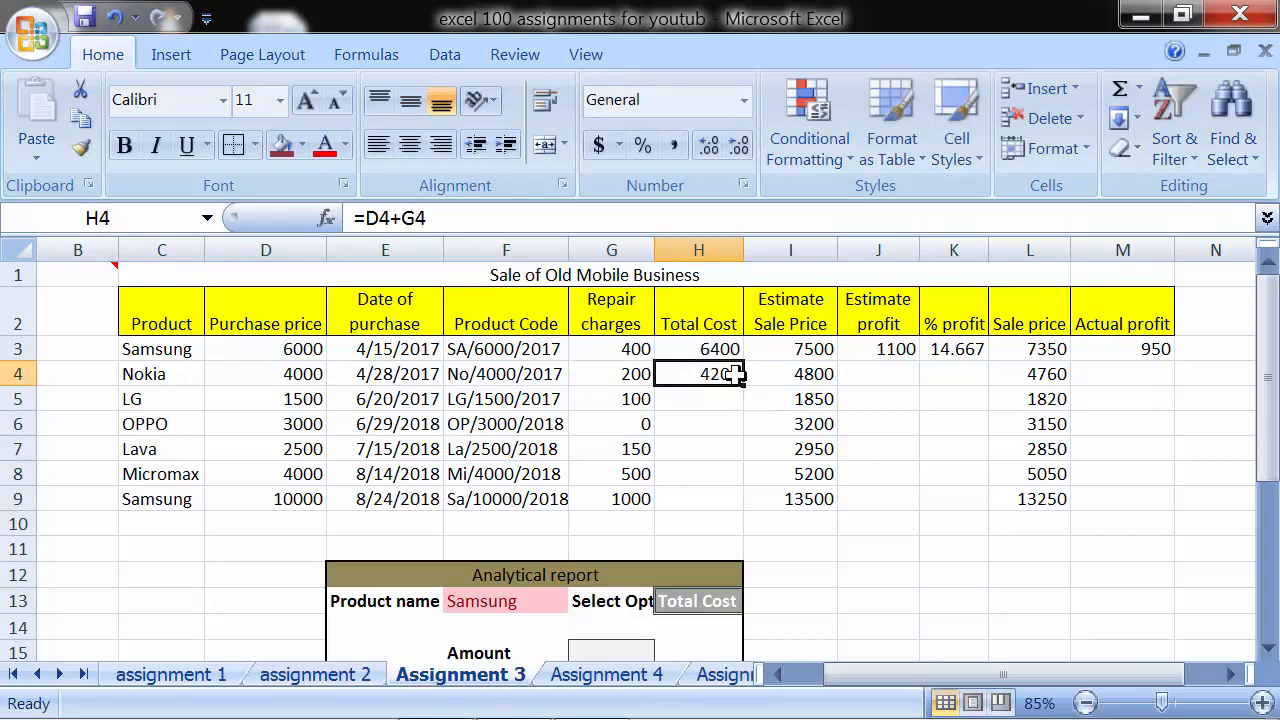
drag(743, 386, 738, 504)
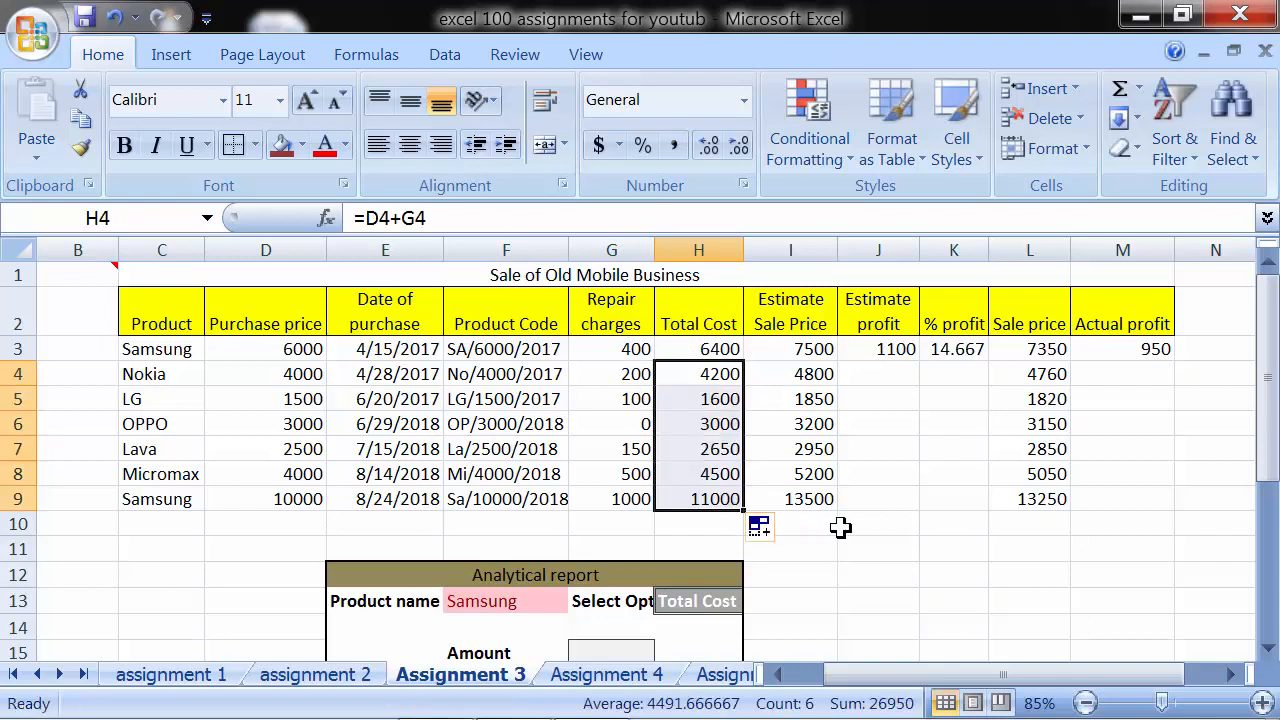
- Calculate the Estimate profit in J4 with =I4-H4, subtracting the total cost from the estimate sale price
click(889, 374)
drag(815, 349, 821, 505)
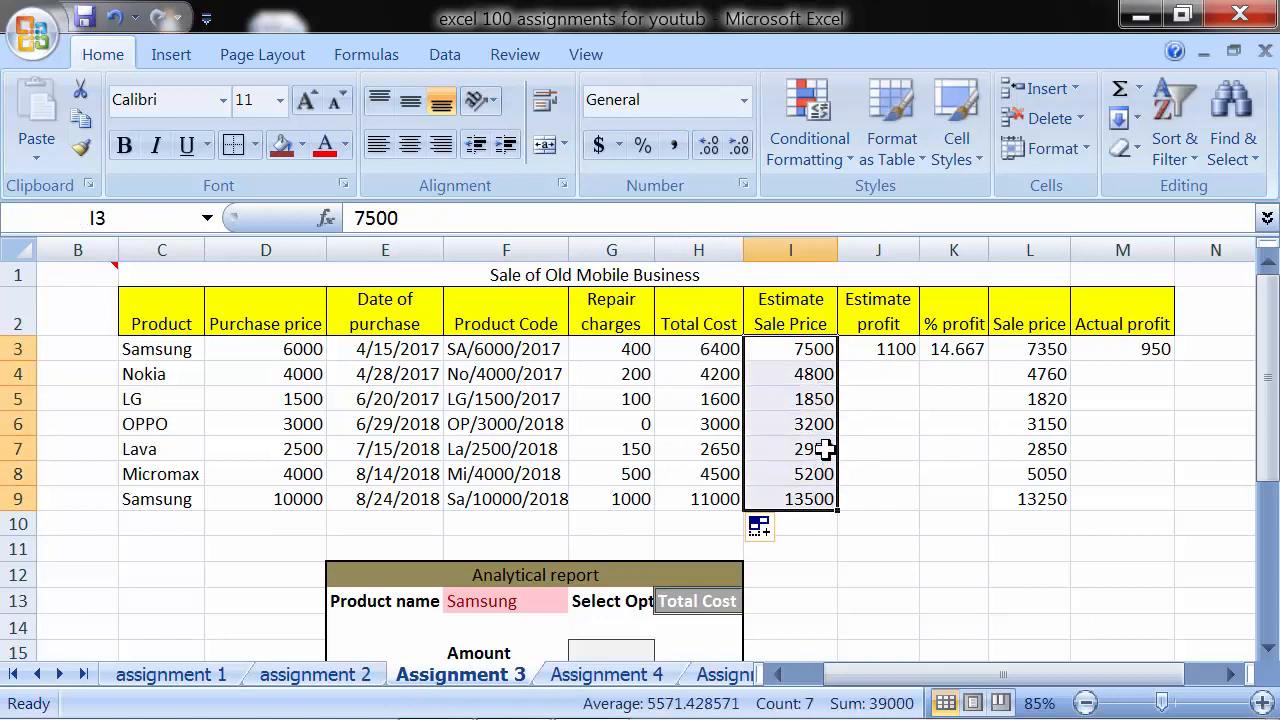
click(730, 378)
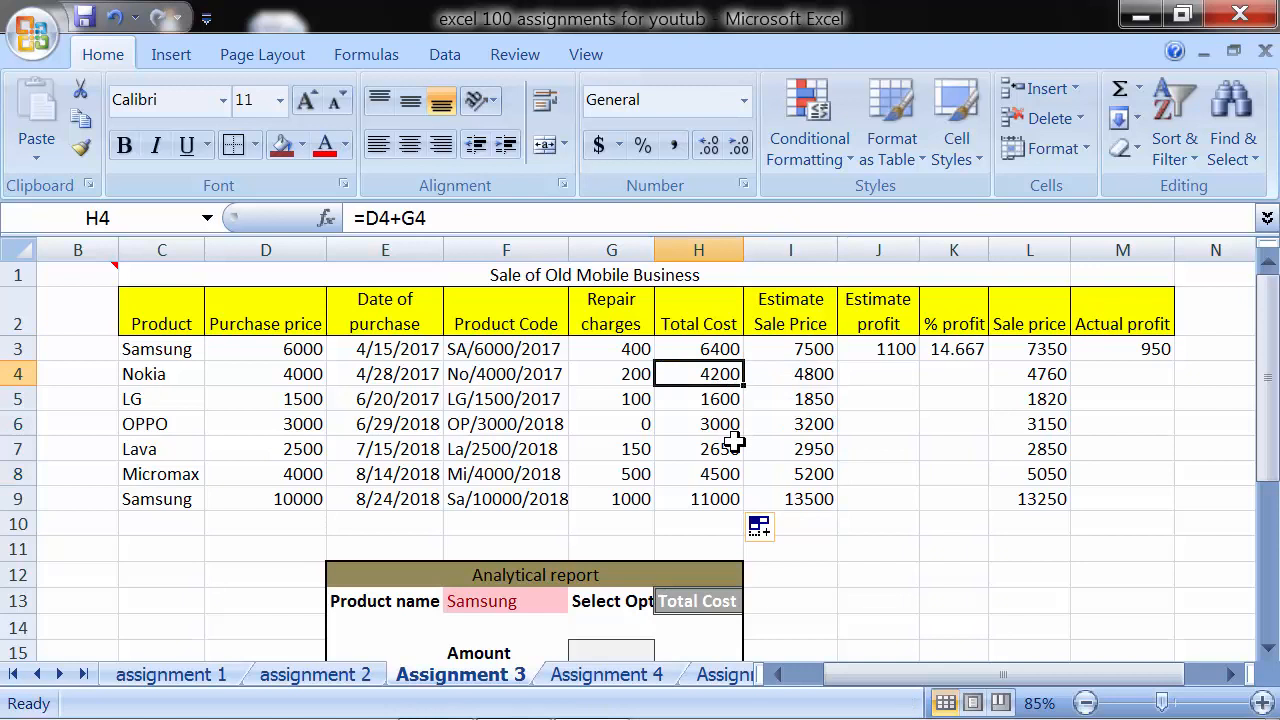
click(784, 380)
click(850, 374)
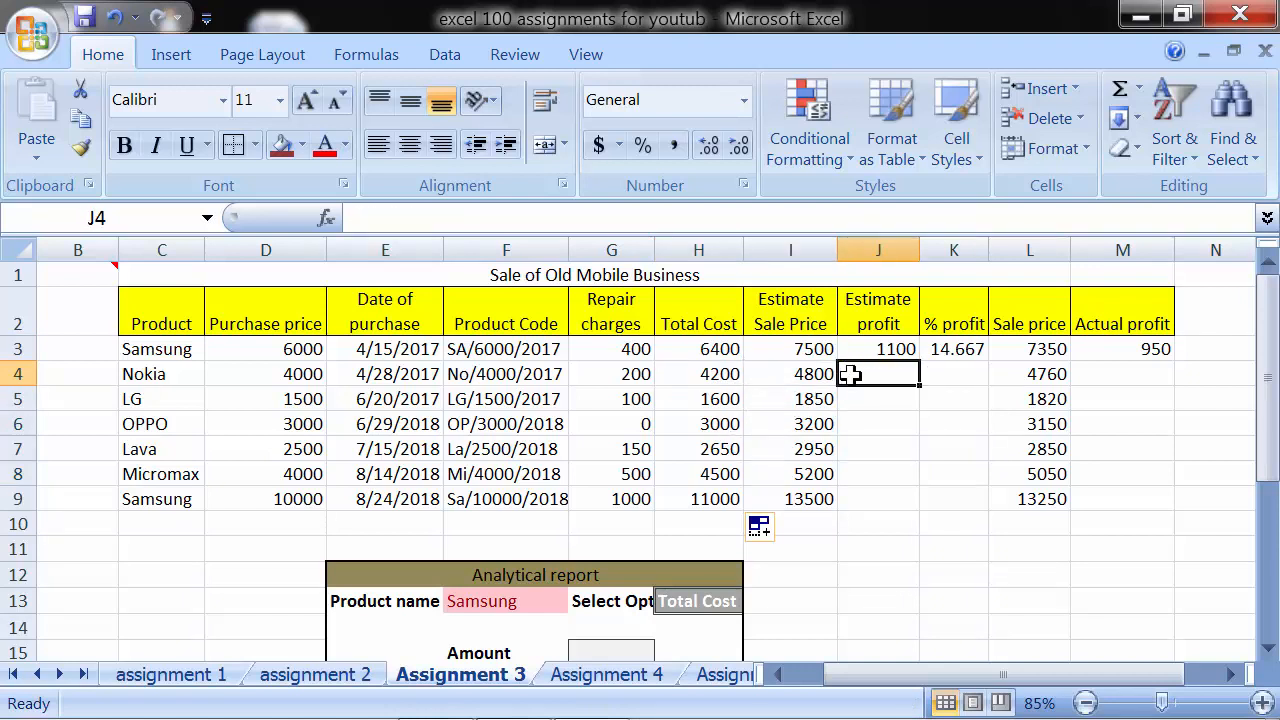
text(=)
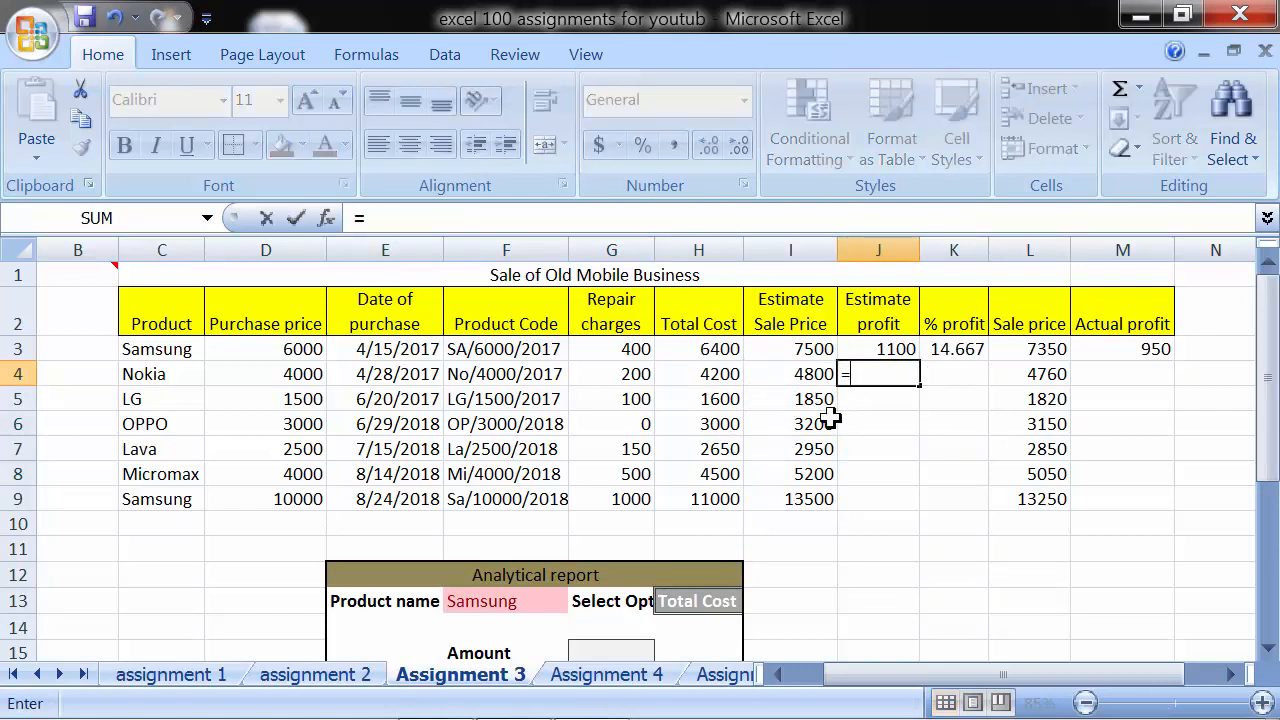
click(771, 374)
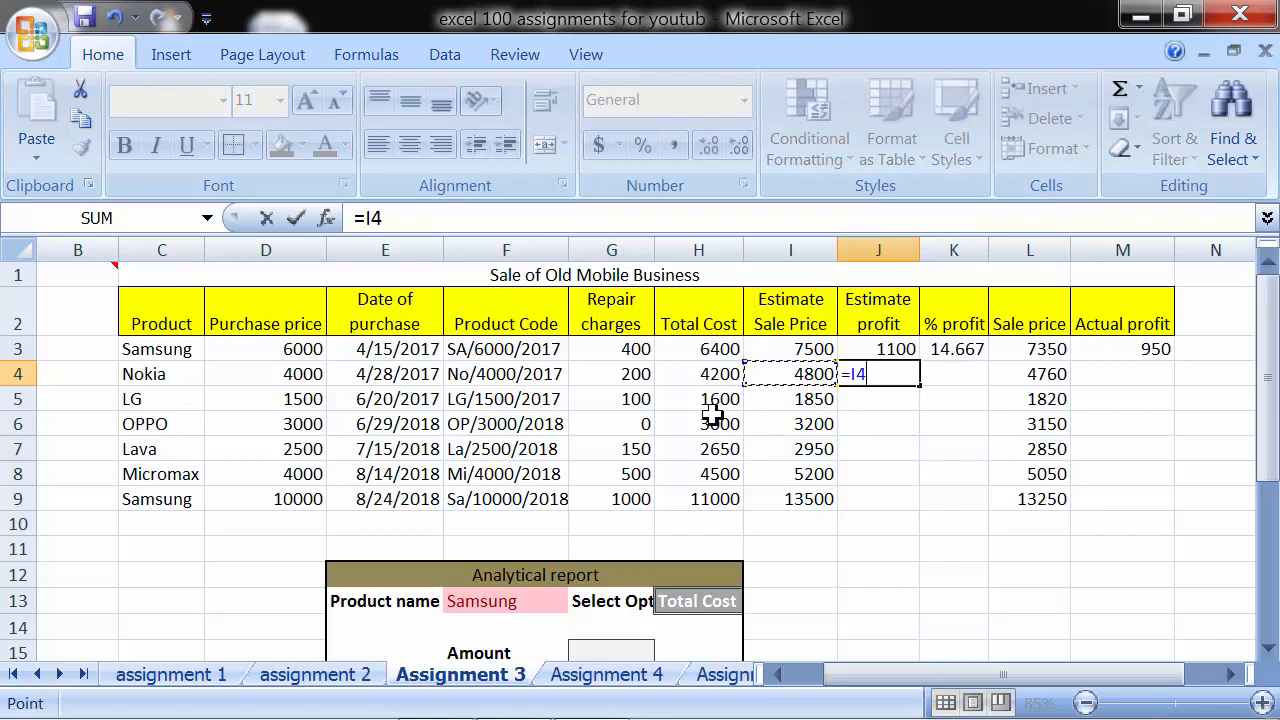
text(-)
click(705, 374)
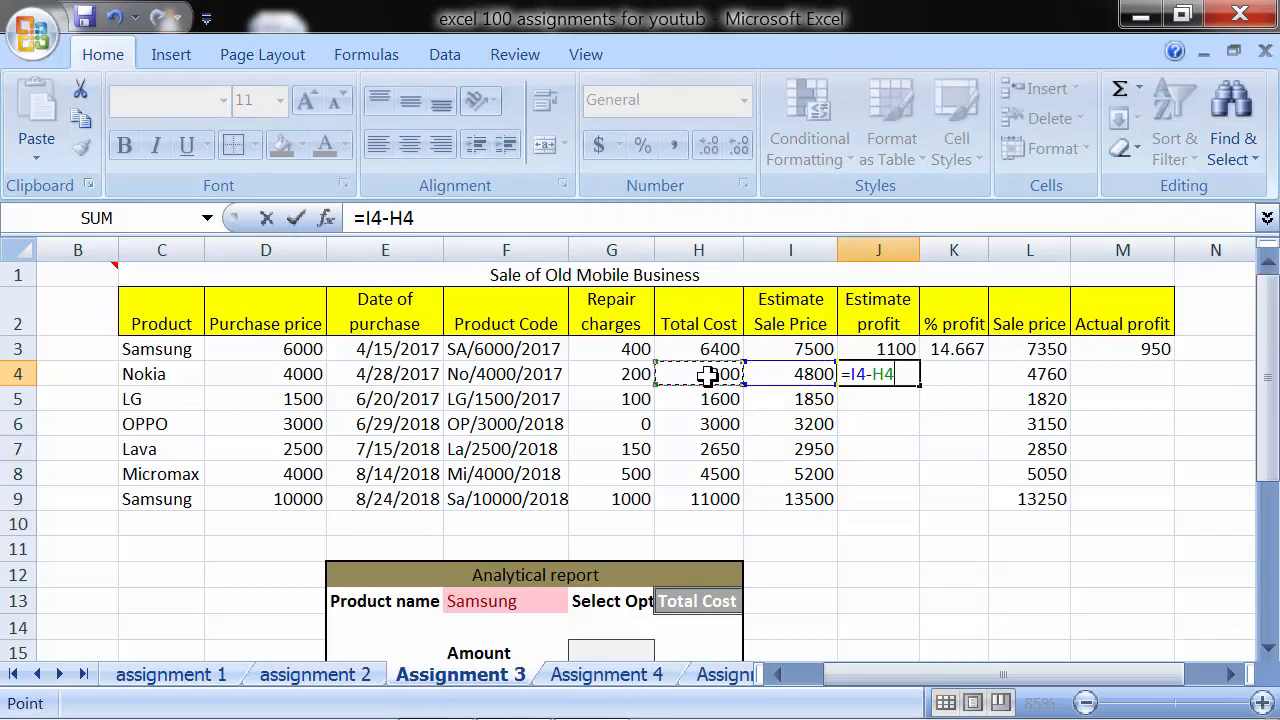
key(Return)
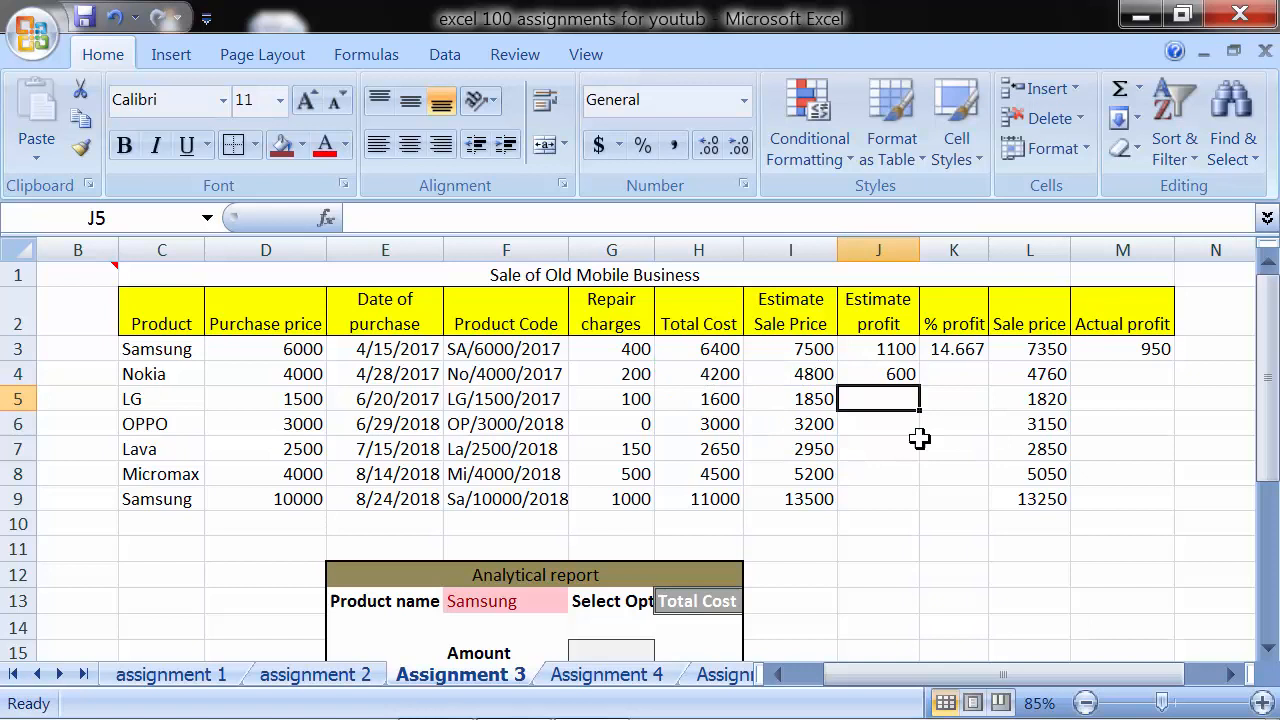
- Enter =J4/I4 in K4 to divide the estimate profit by the estimate sale price for % profit
click(944, 375)
text(=)
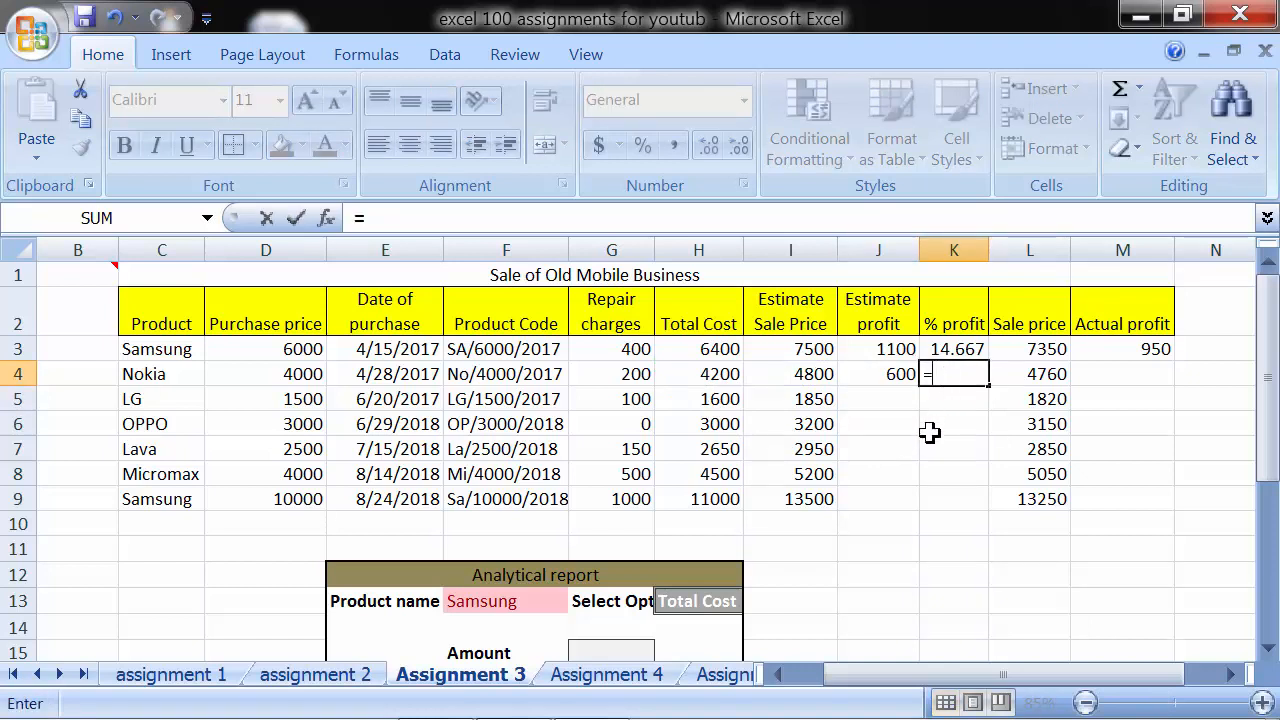
click(890, 376)
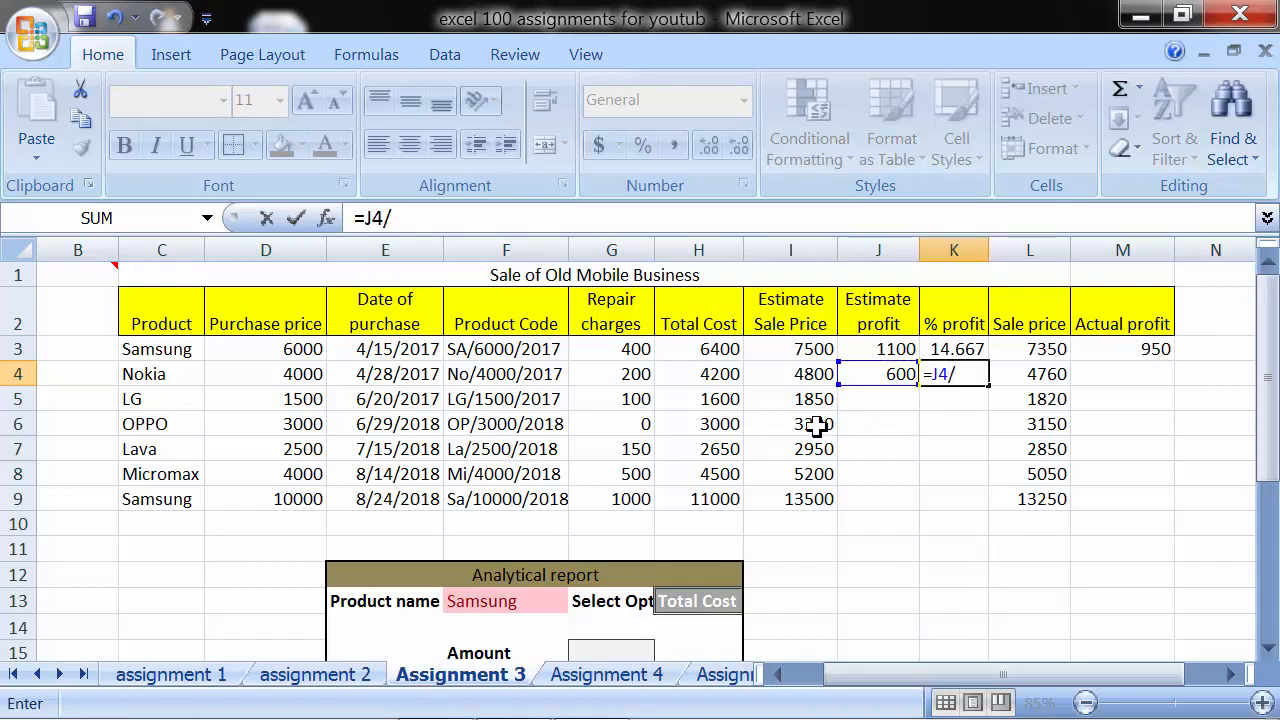
click(768, 374)
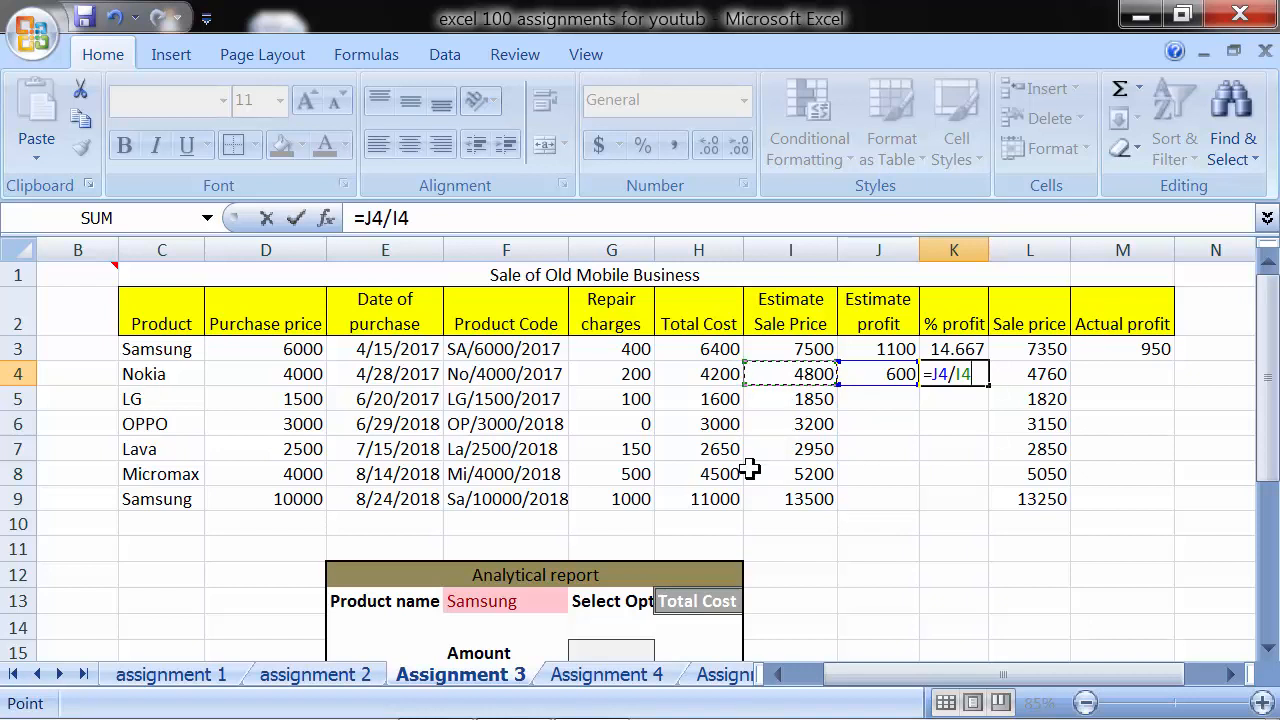
key(Return)
- Format the % profit in K4 as a percentage and fill the formula down through K9
click(975, 374)
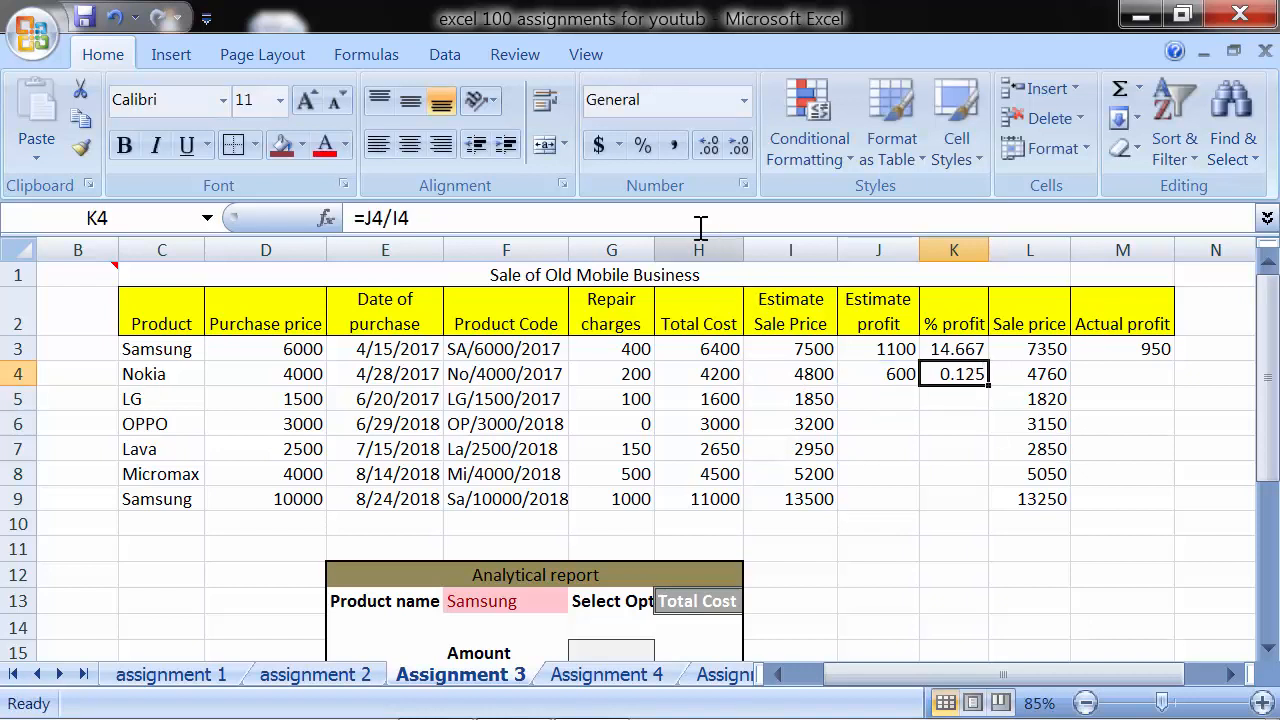
click(641, 147)
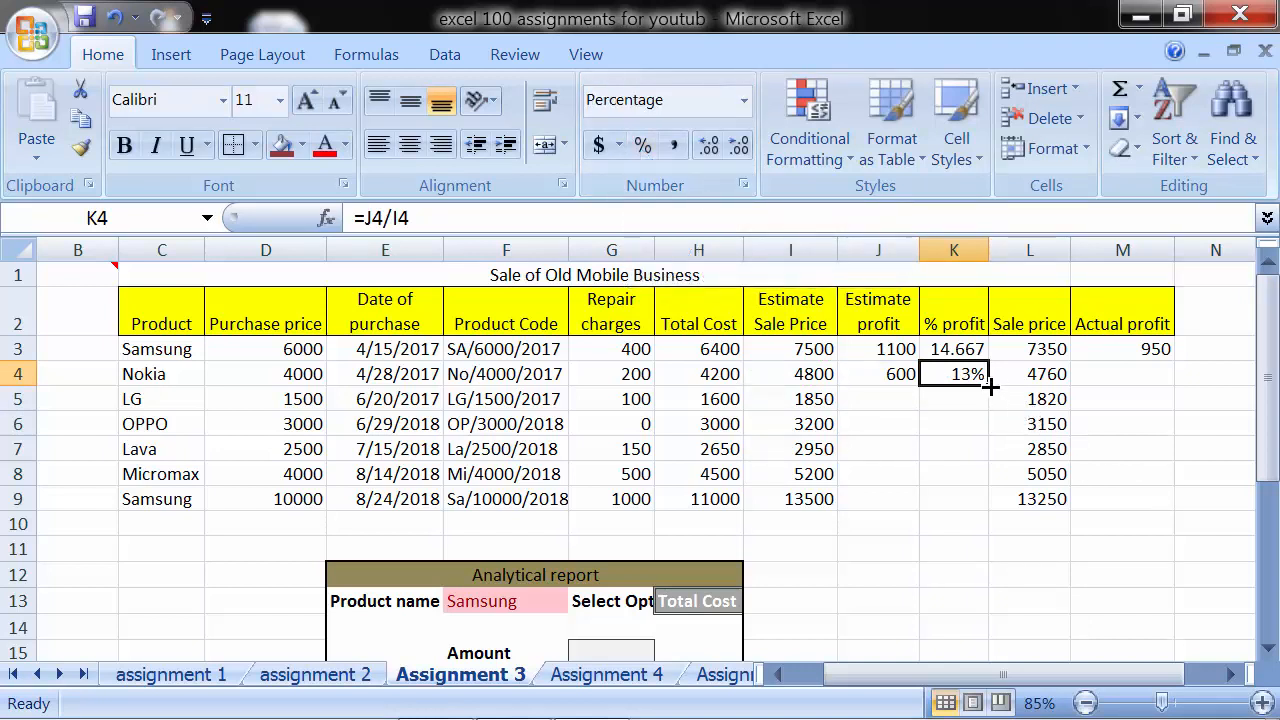
drag(990, 385, 988, 505)
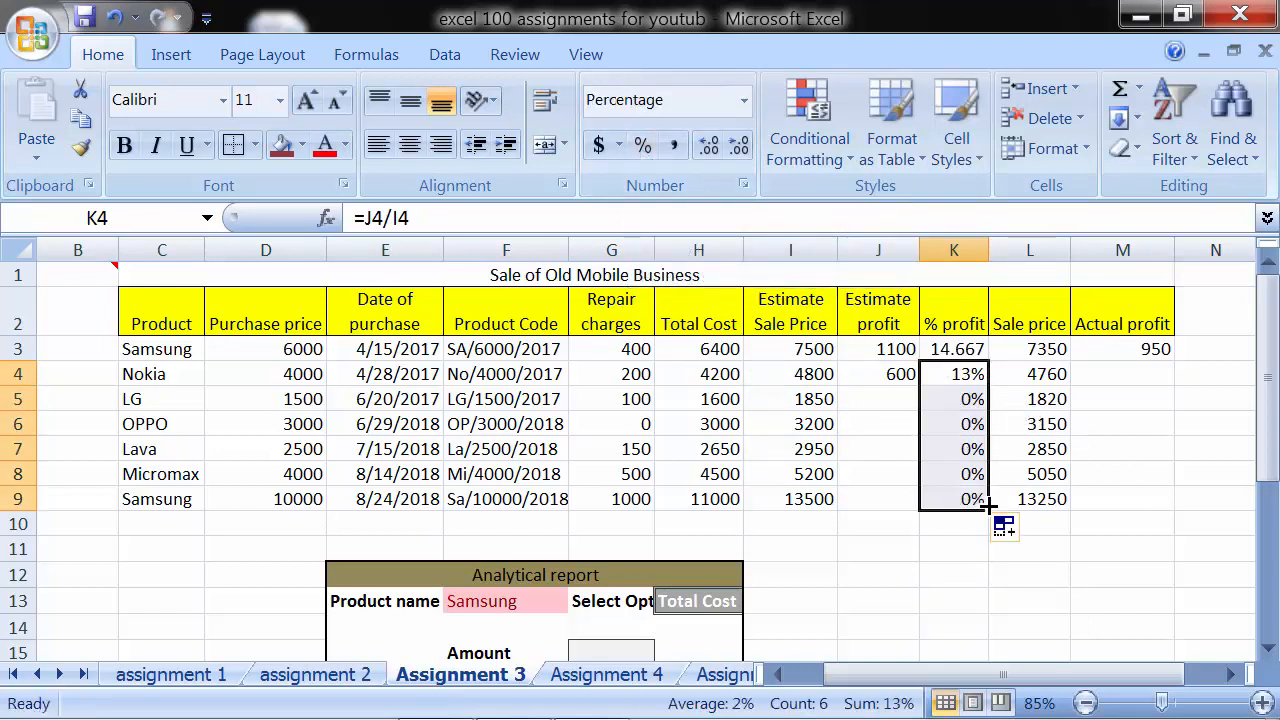
- Fill the Estimate profit formula from J4 down through J9
click(878, 397)
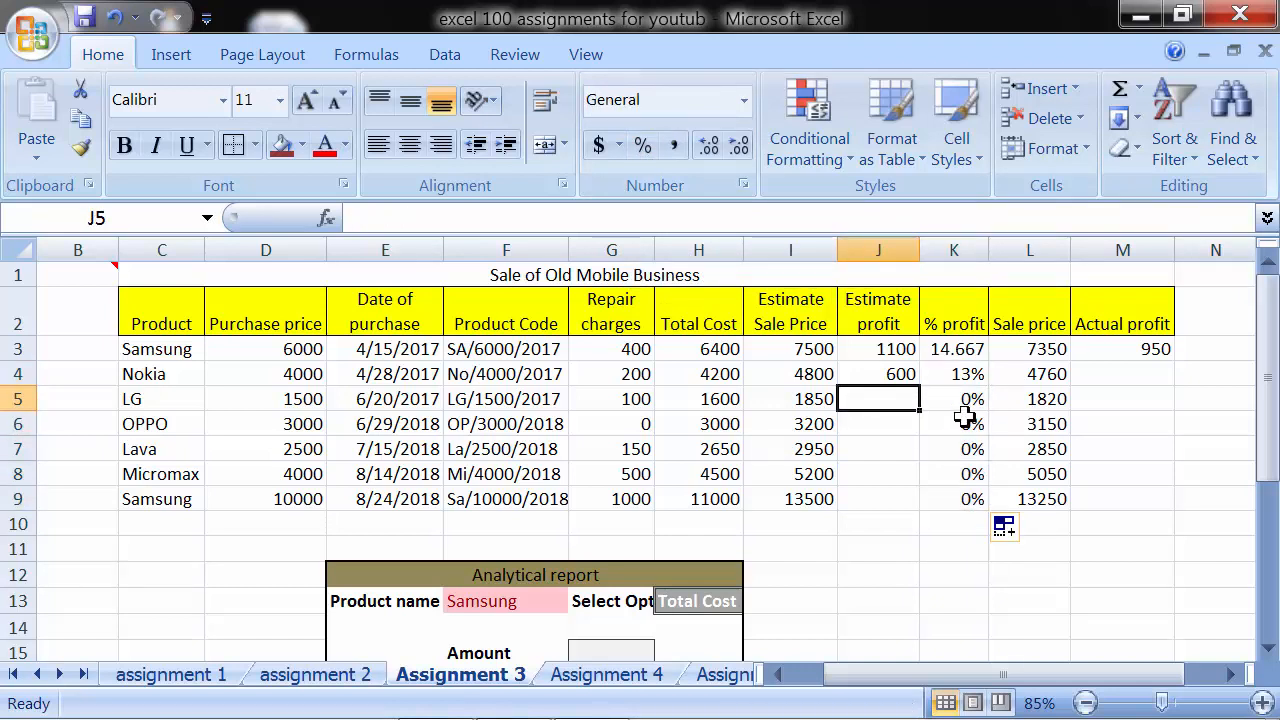
click(914, 375)
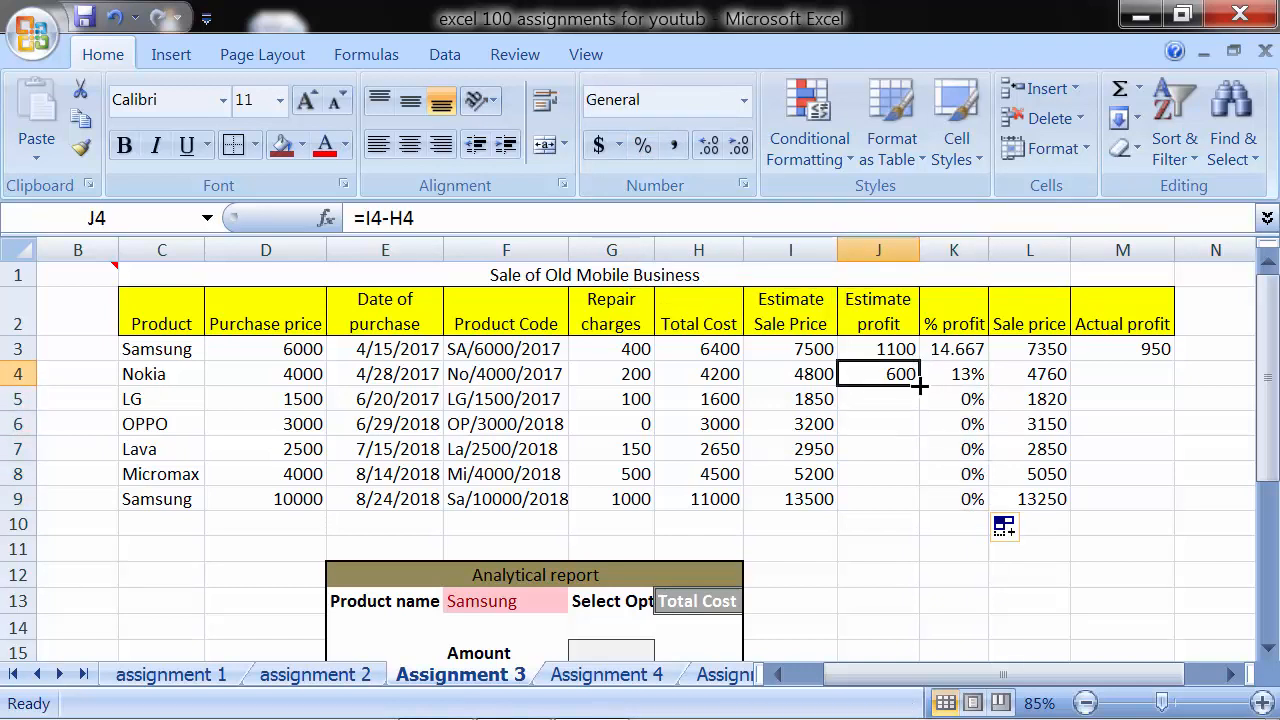
drag(918, 385, 920, 505)
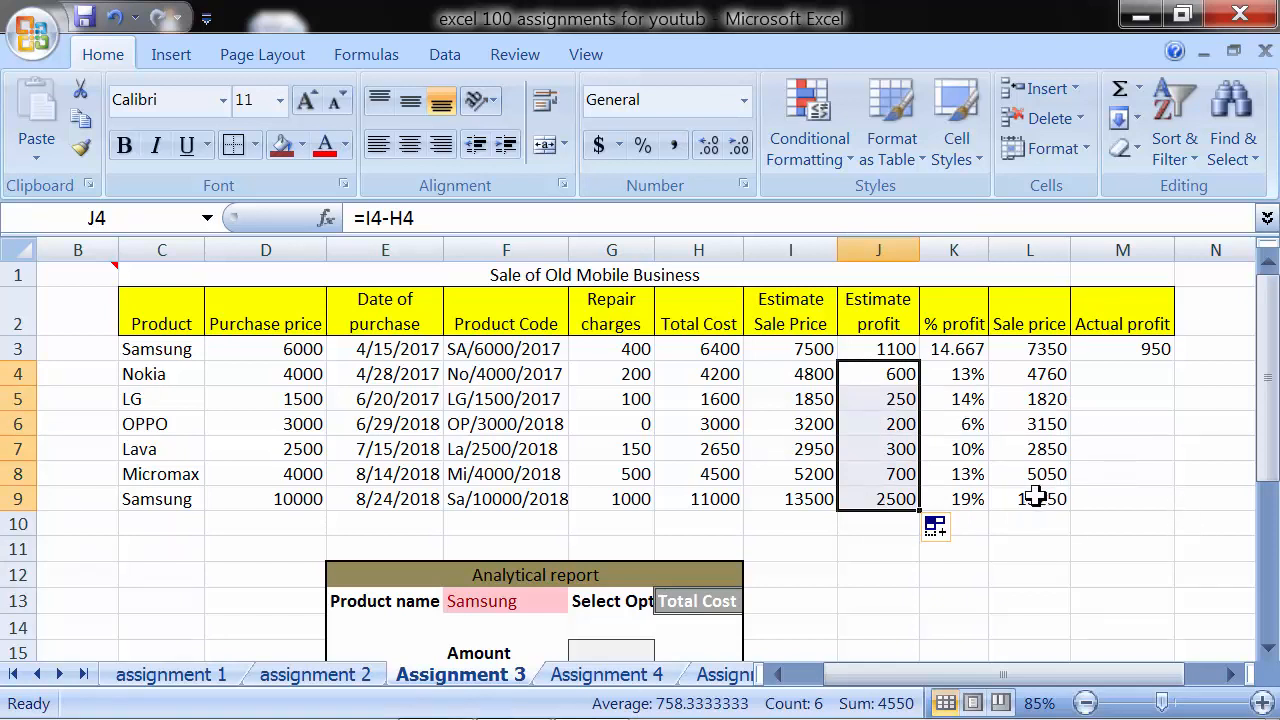
- Enter the Actual profit formula =L3-H3 in M3, sale price minus total cost, and fill it down through M9
drag(1042, 349, 1046, 497)
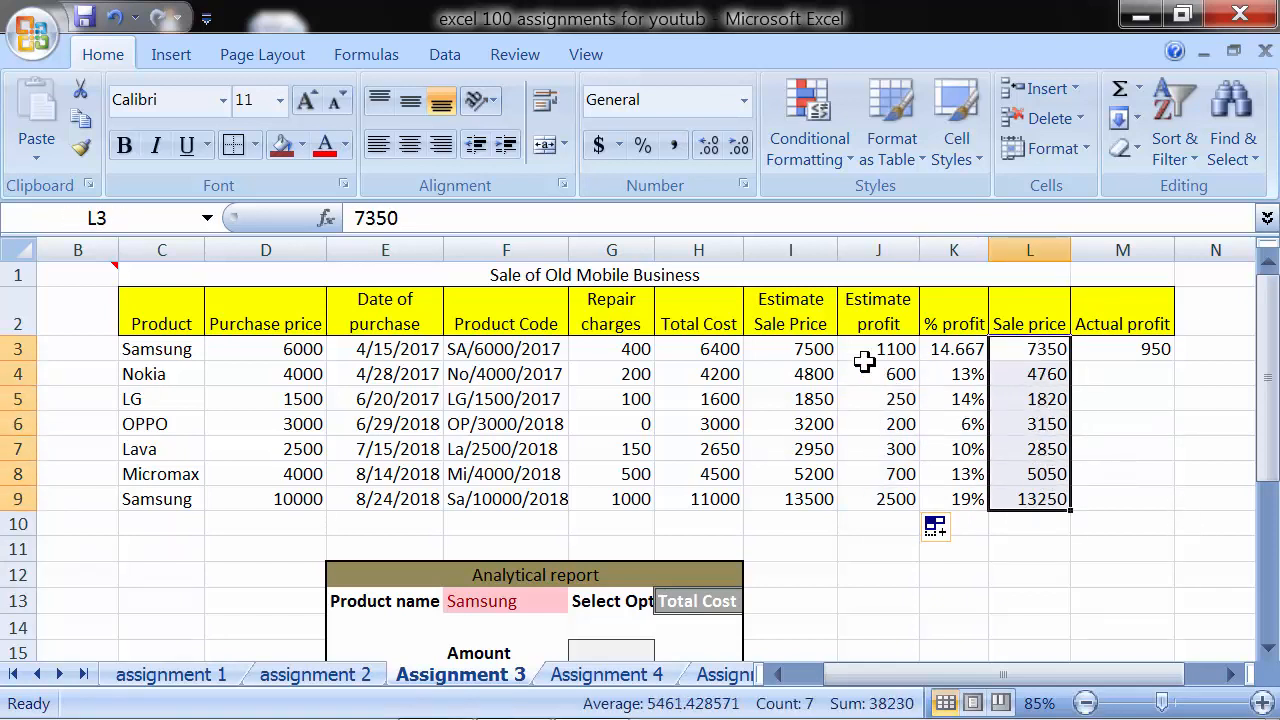
click(823, 347)
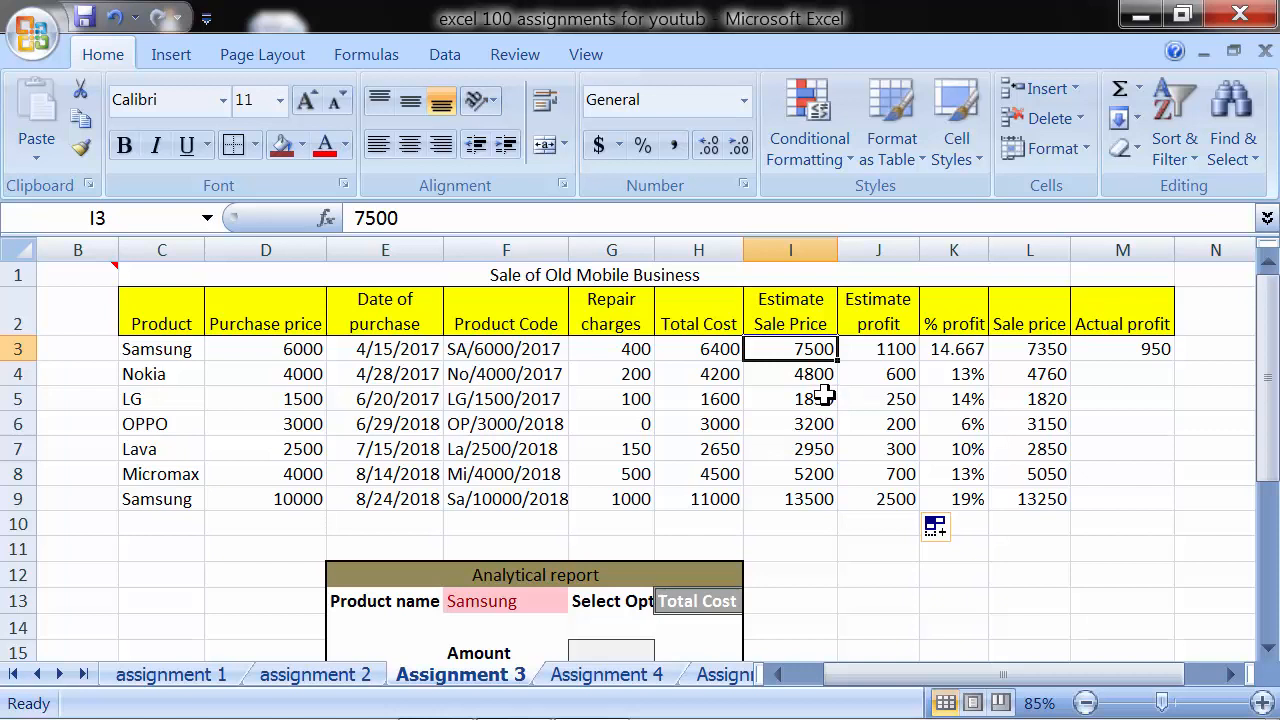
click(1031, 349)
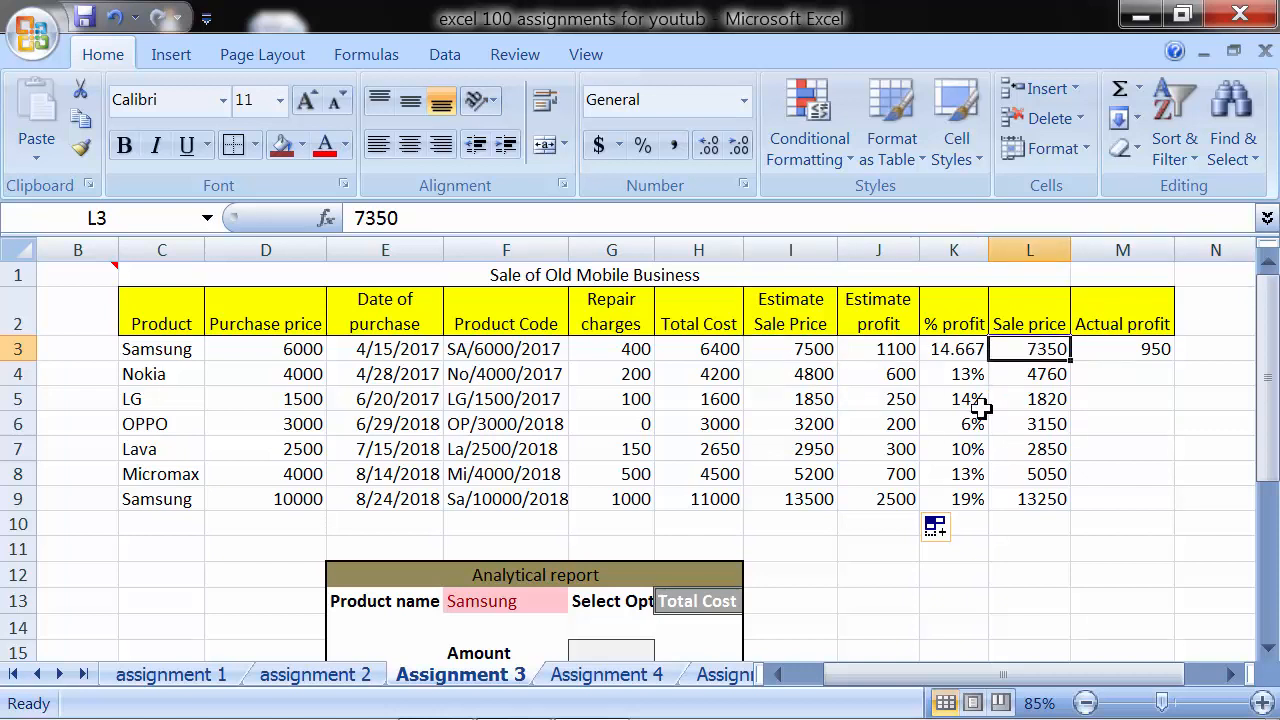
click(1104, 349)
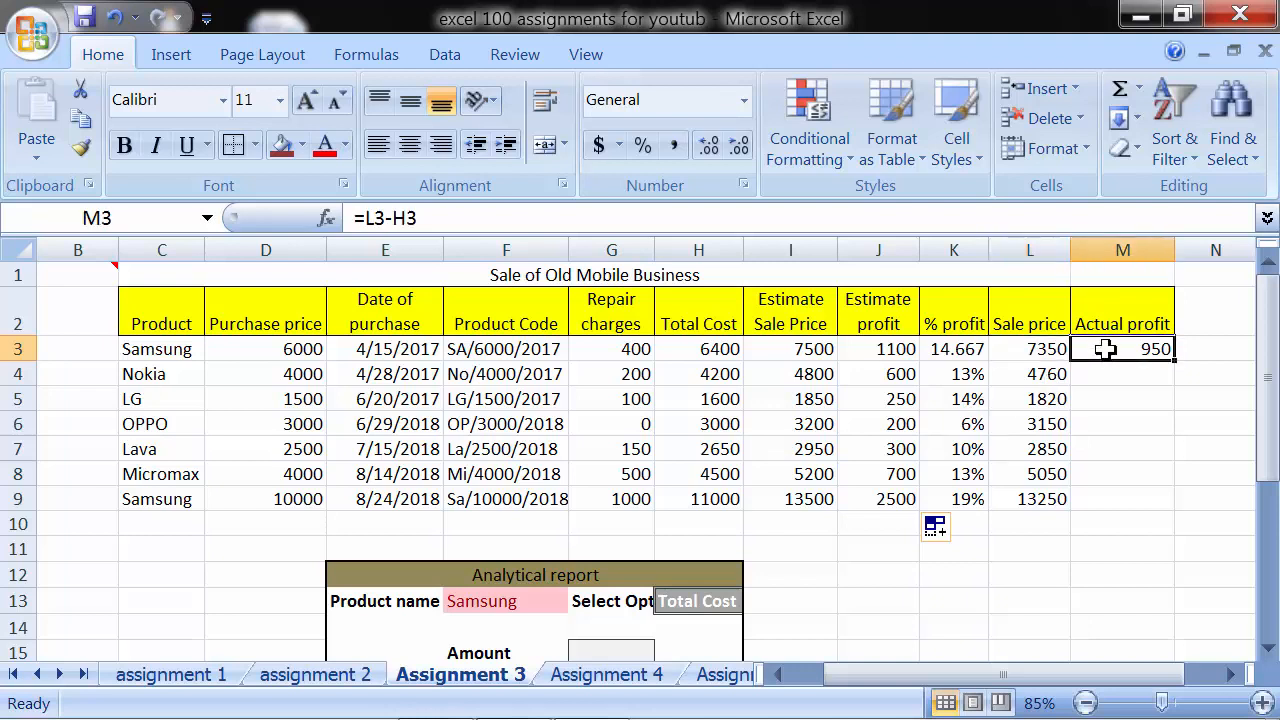
text(=)
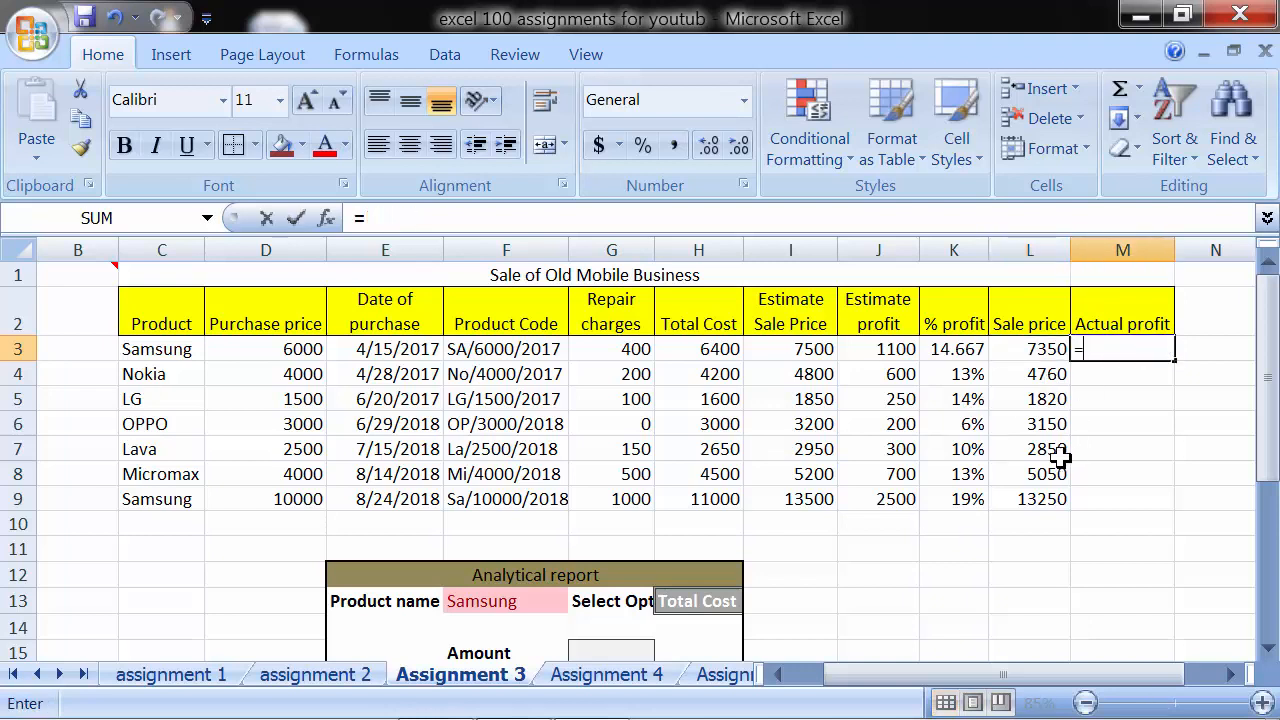
click(1040, 348)
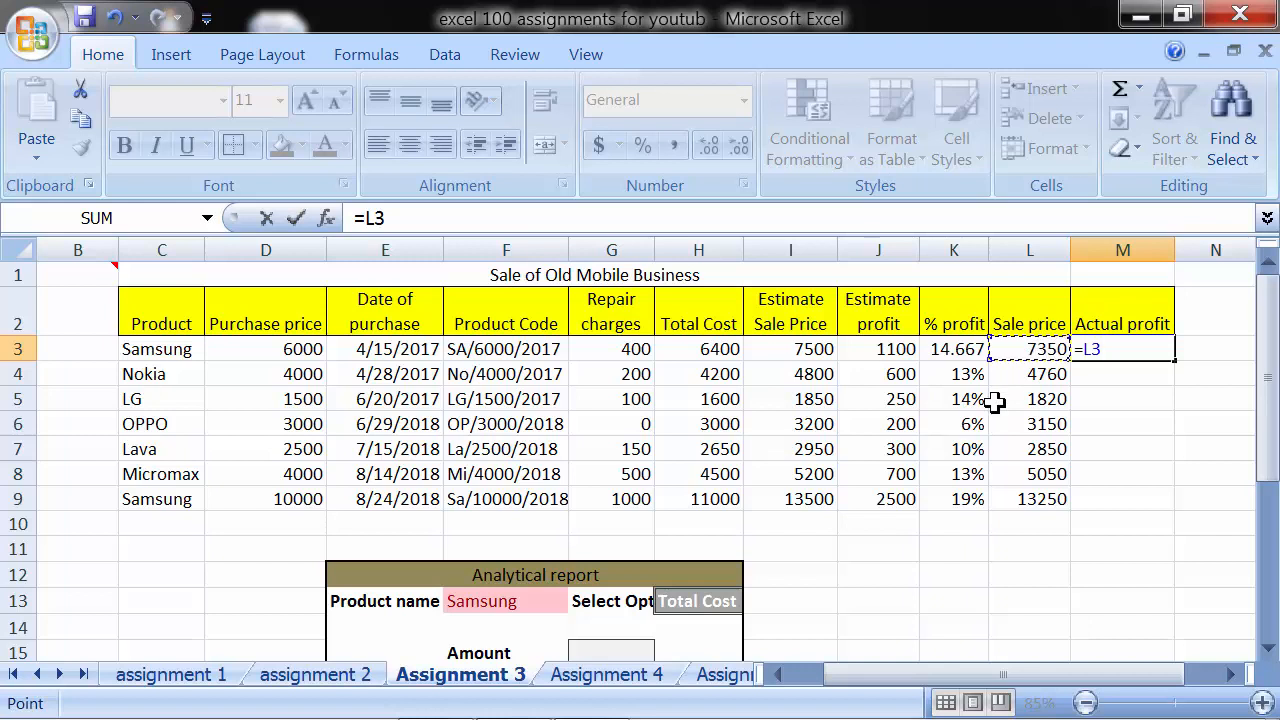
text(-)
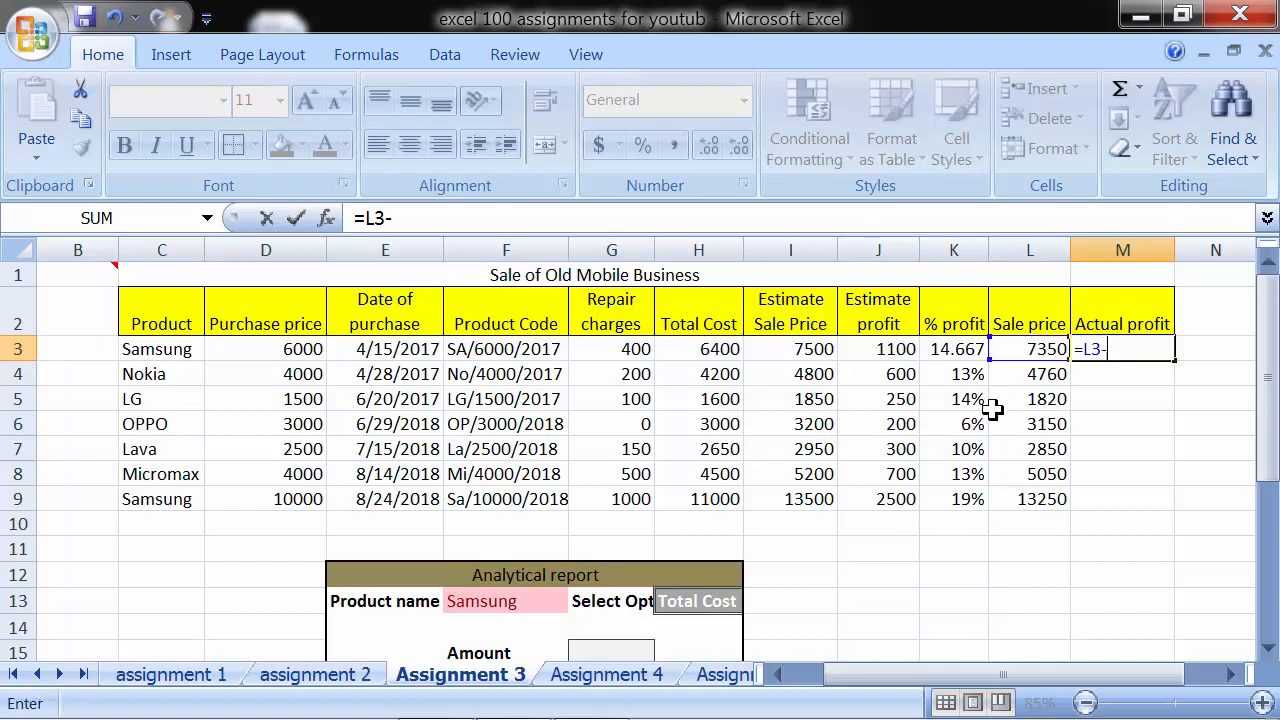
click(731, 349)
key(Return)
click(1108, 348)
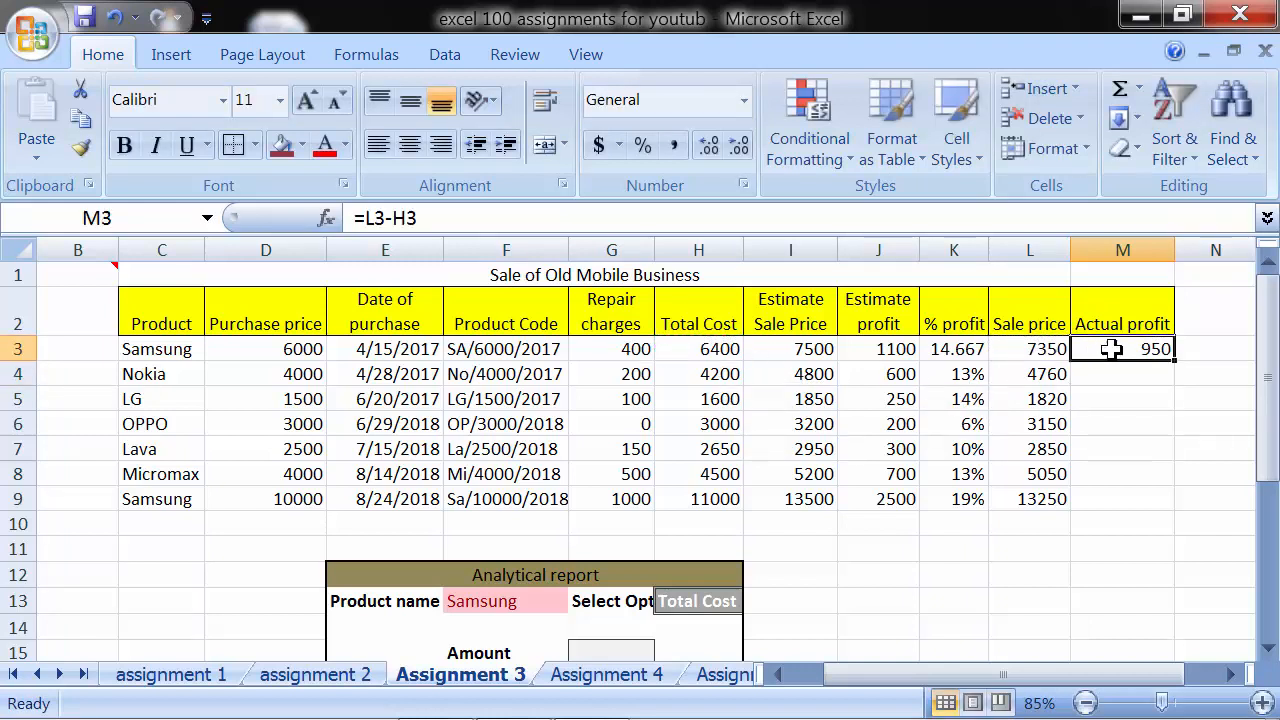
drag(1172, 366, 1154, 500)
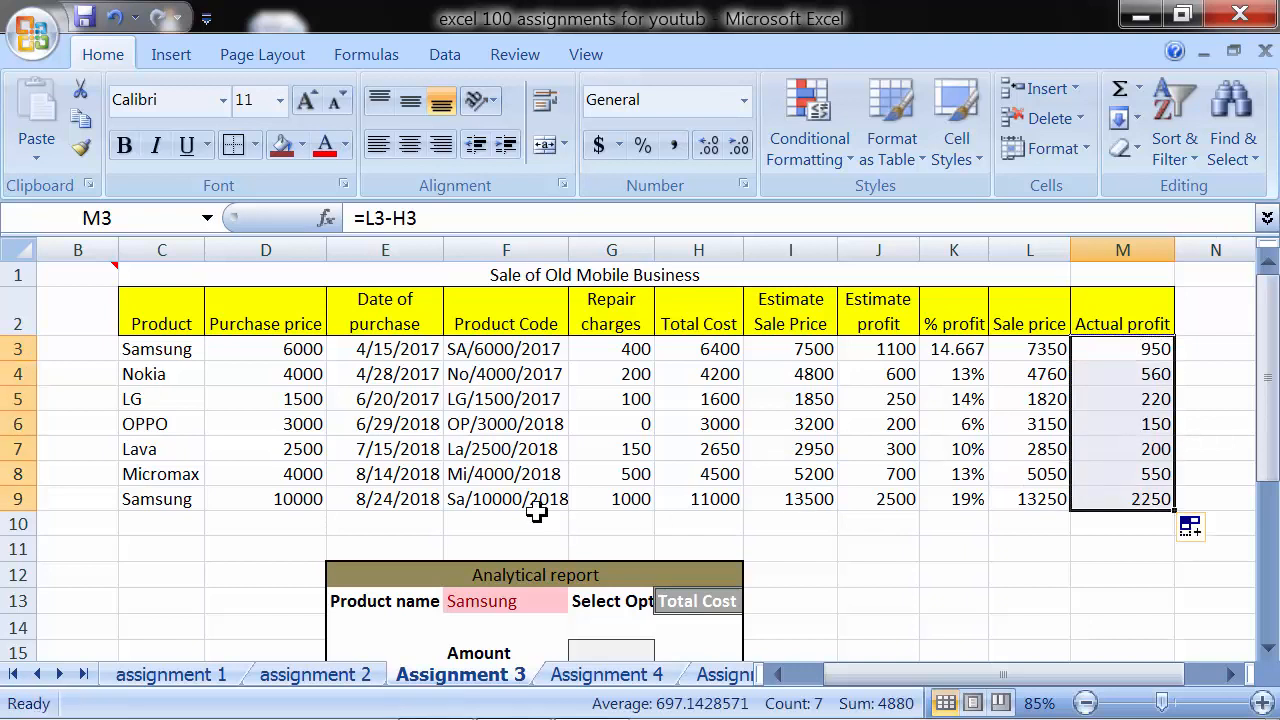
drag(170, 304, 1125, 497)
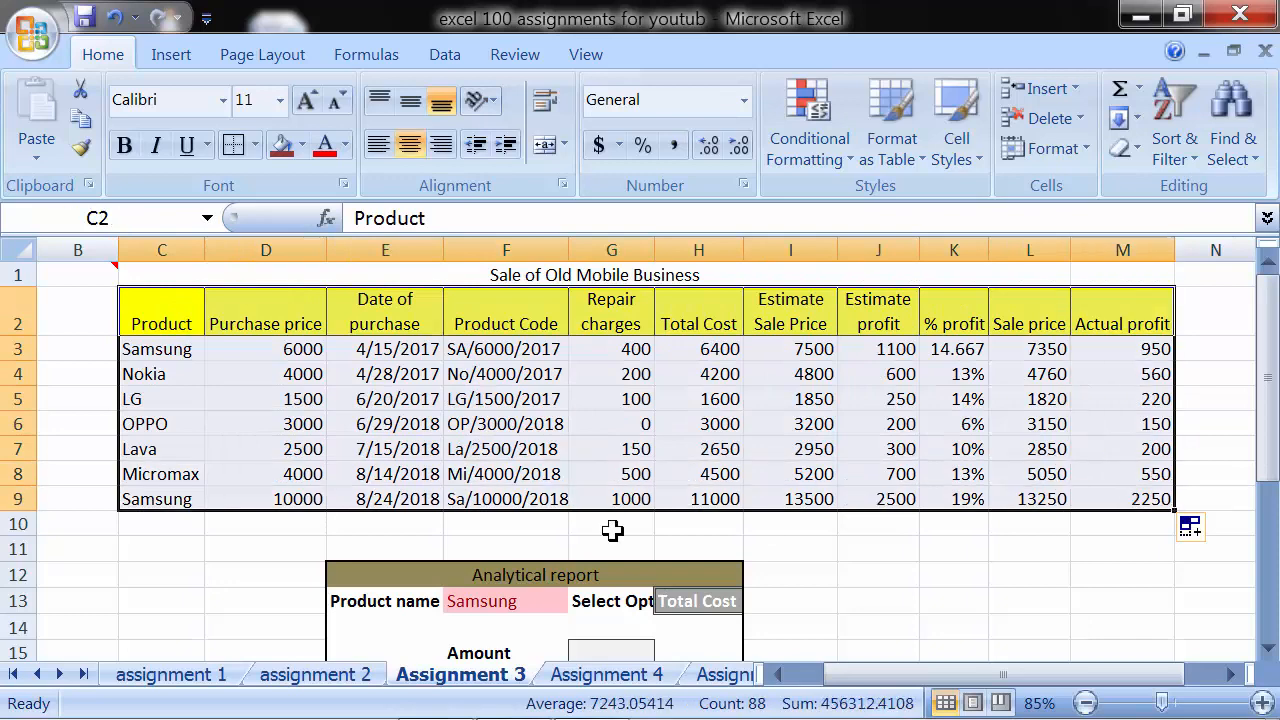
click(565, 467)
scroll(565, 467, down, 1)
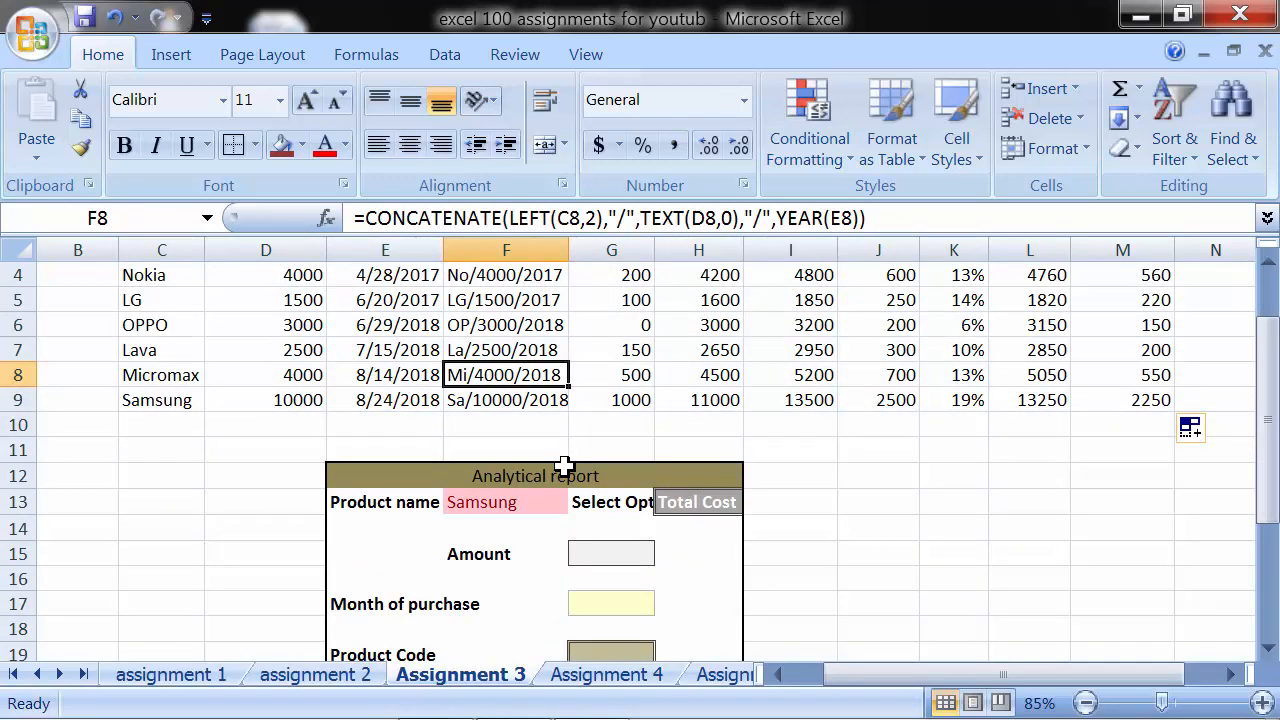
- Examine the product choices in the Product name dropdown in F13 of the analytical report, keeping Samsung
scroll(565, 467, down, 1)
click(534, 432)
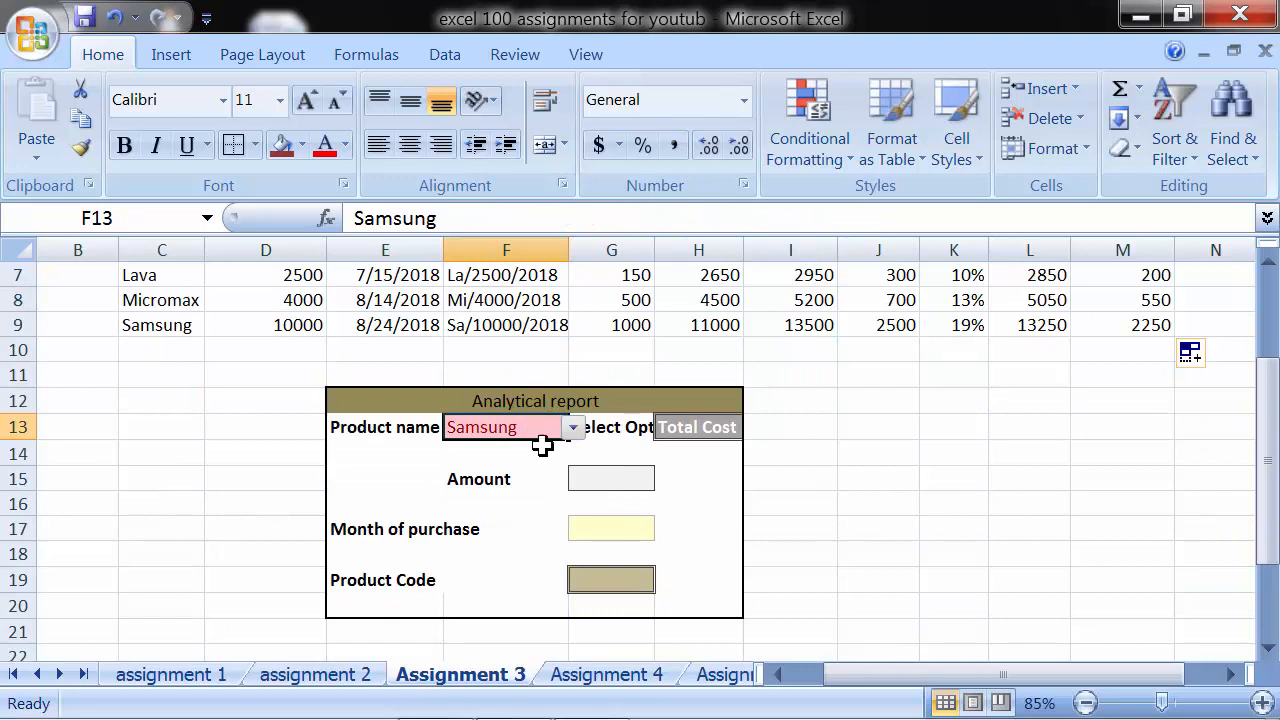
click(573, 428)
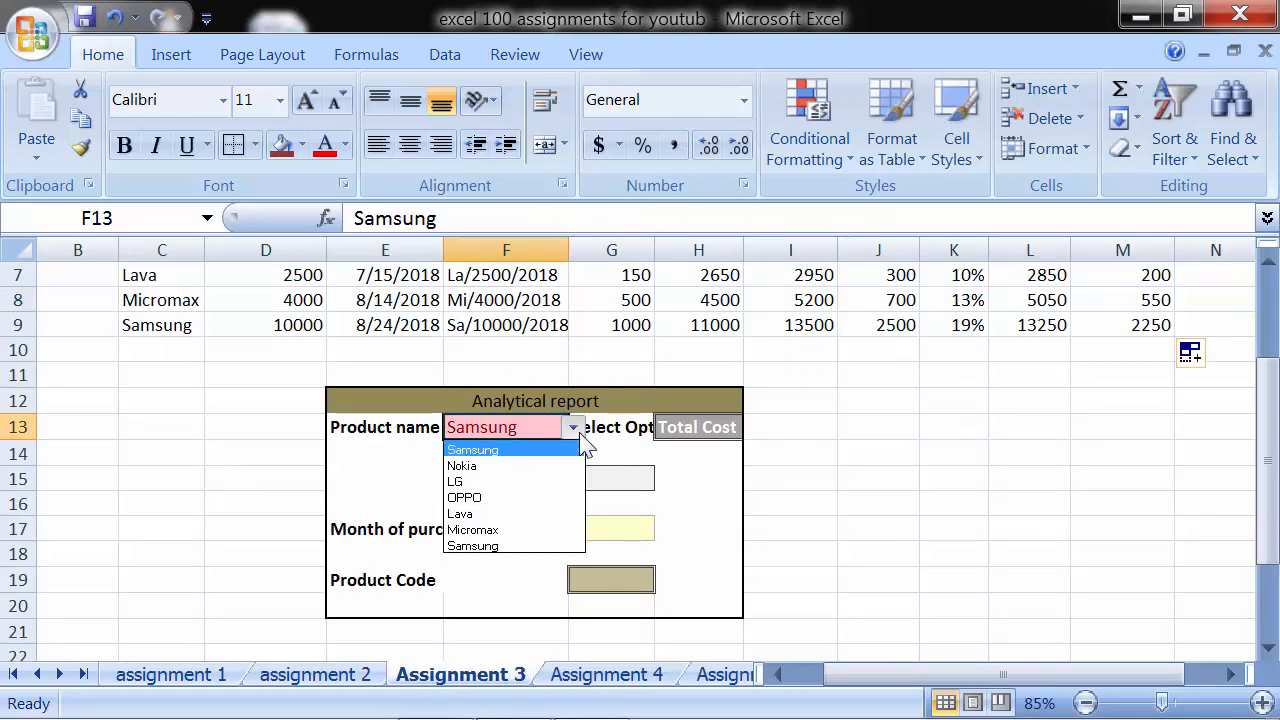
click(558, 450)
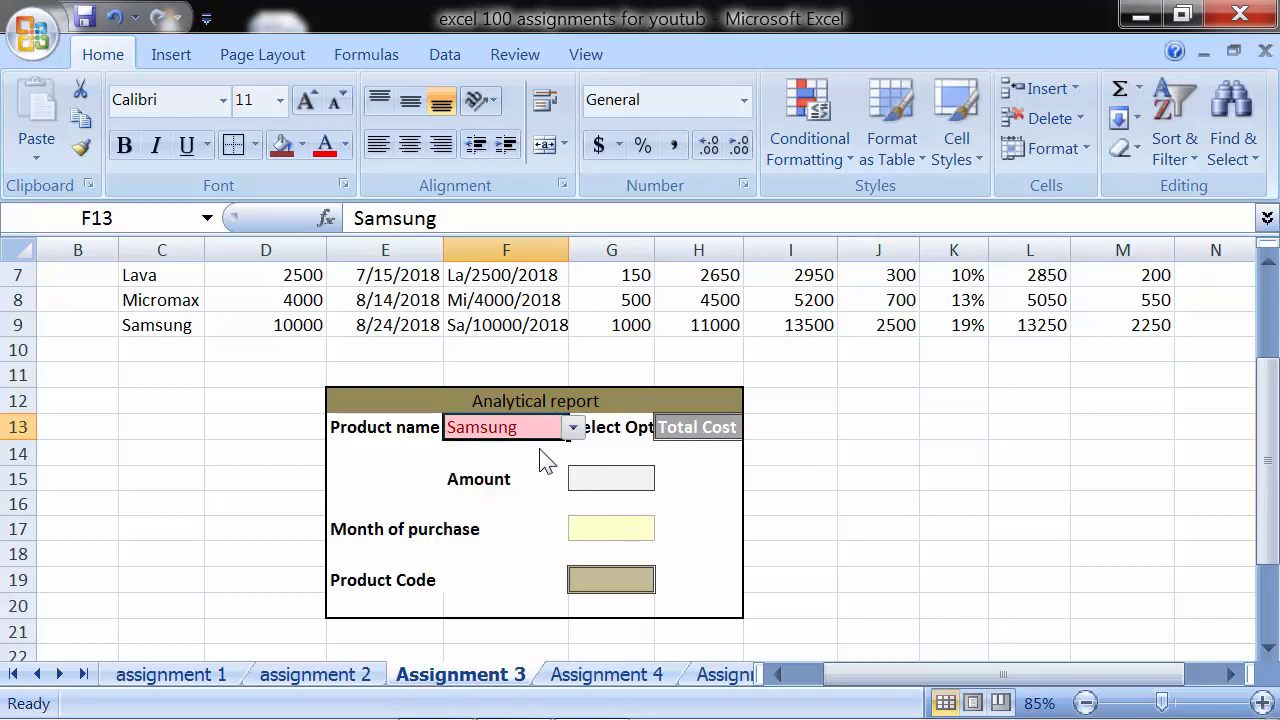
scroll(540, 460, down, 1)
scroll(537, 446, up, 2)
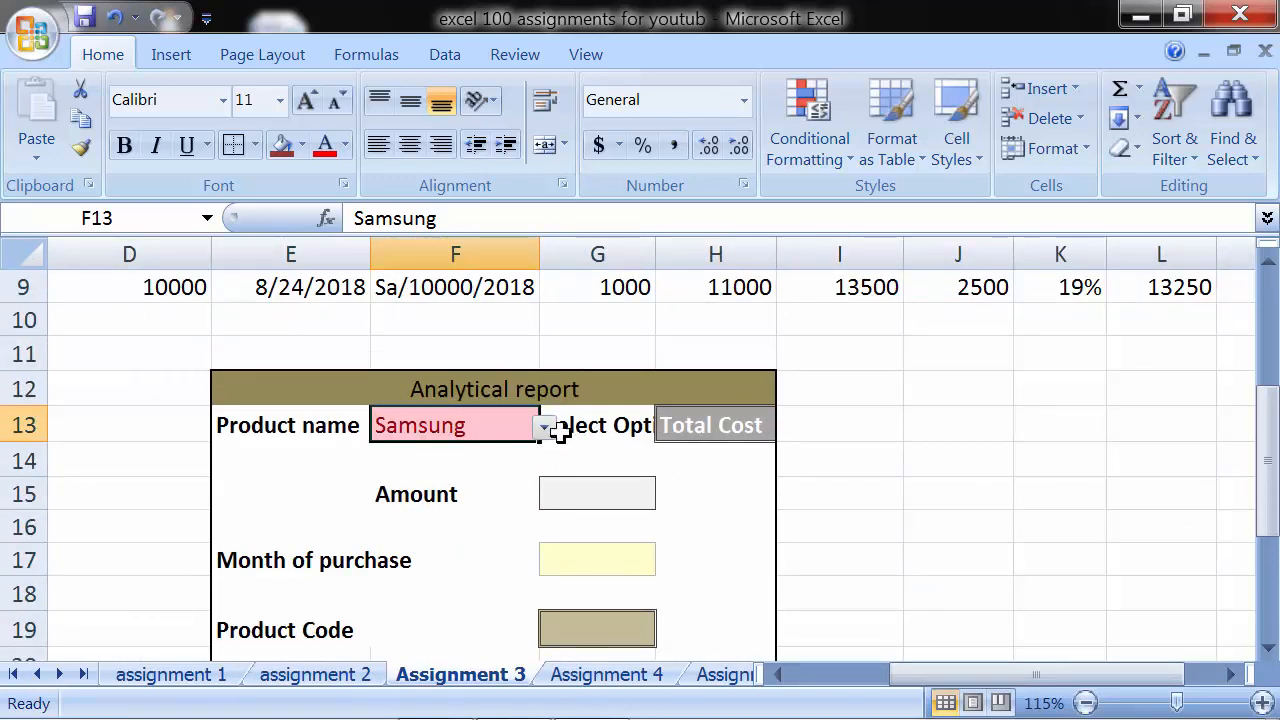
click(545, 428)
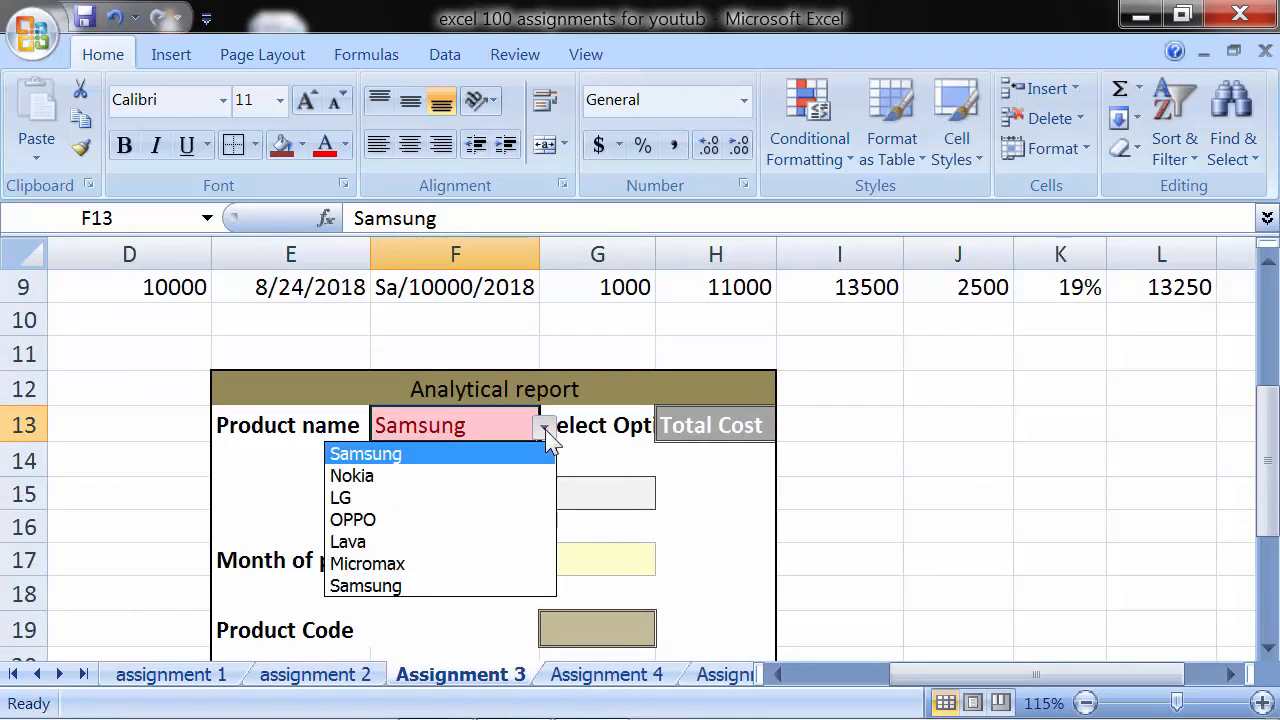
click(547, 437)
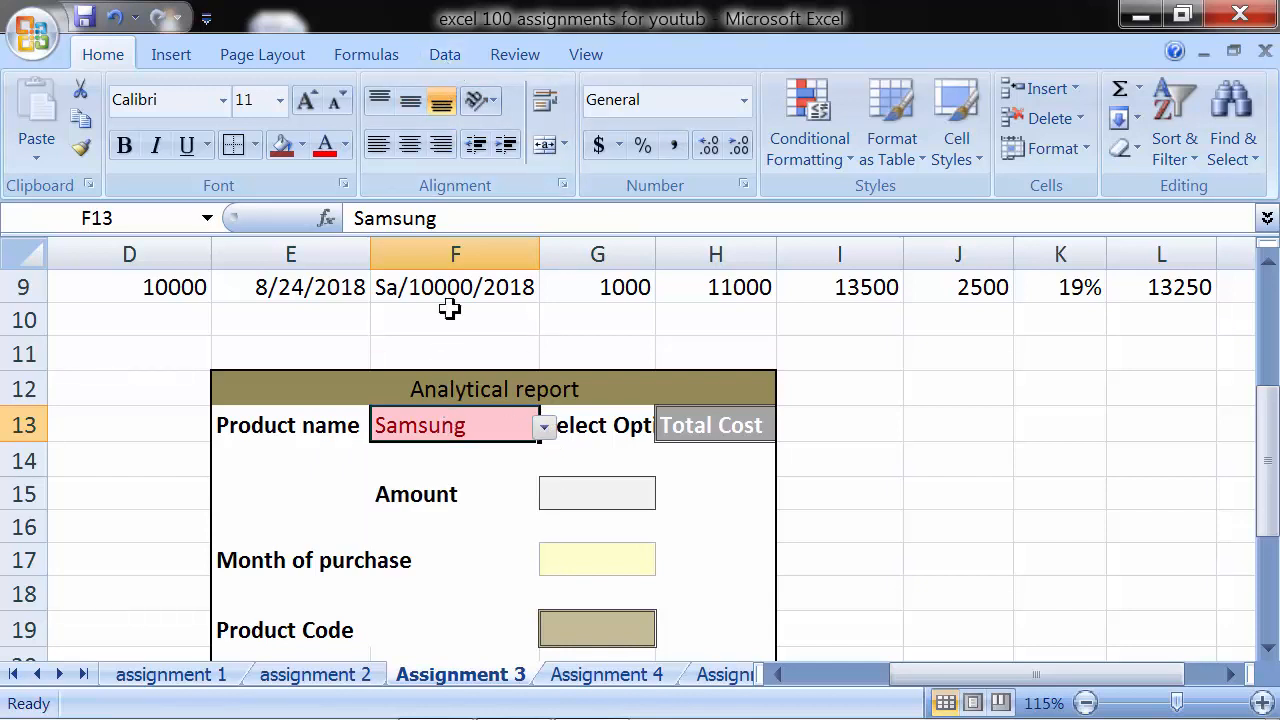
- Set F13's data validation to allow a List with the product names =$C$3:$C$9 as source
click(452, 50)
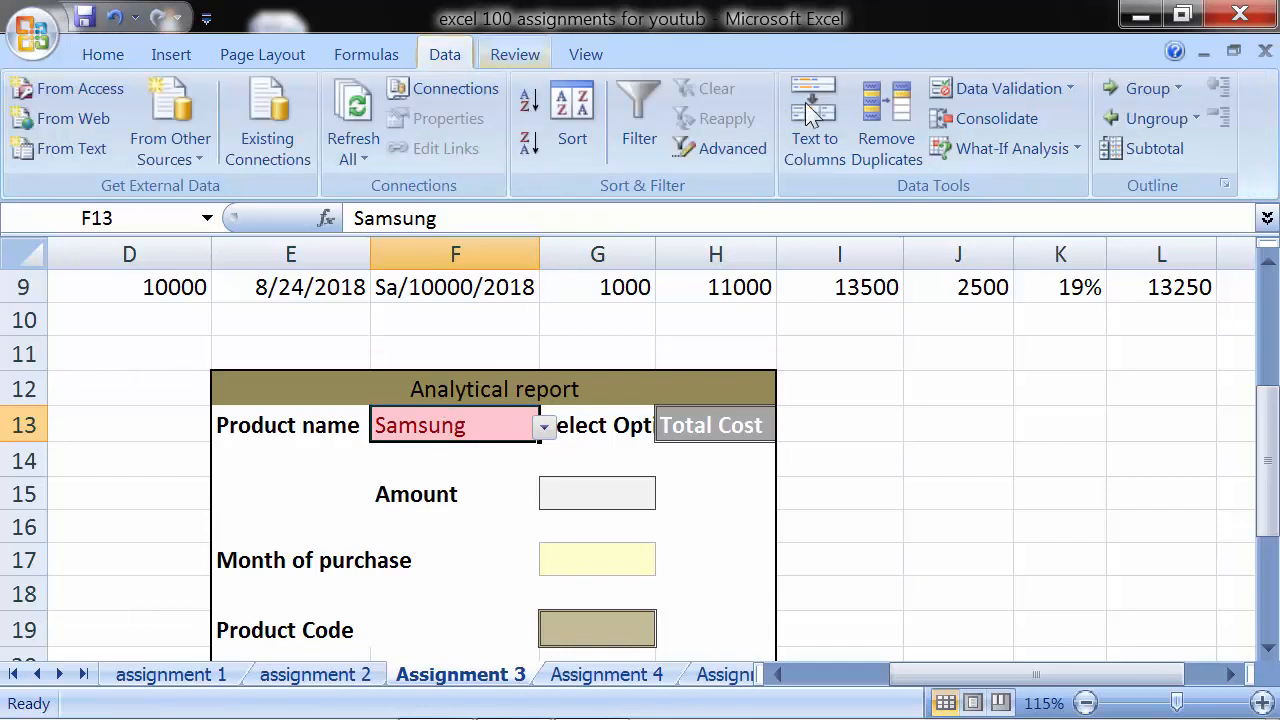
click(1071, 88)
click(1056, 118)
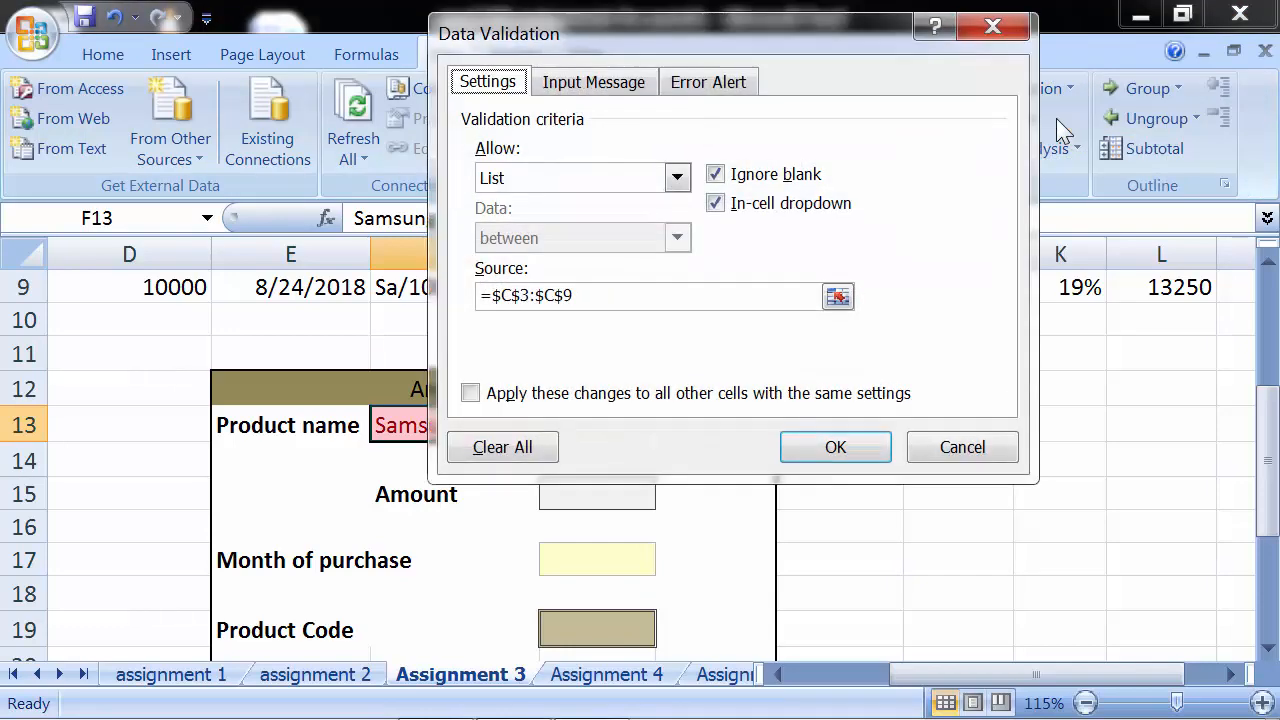
click(577, 188)
click(571, 263)
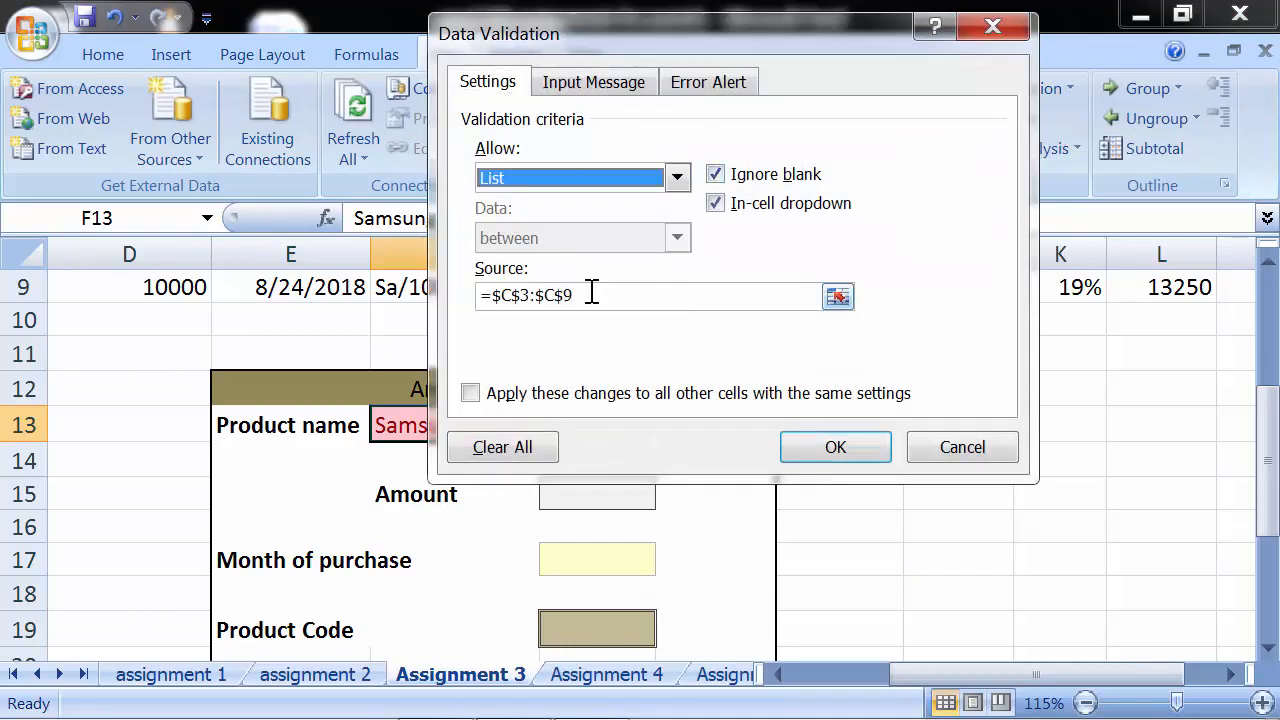
drag(591, 296, 455, 298)
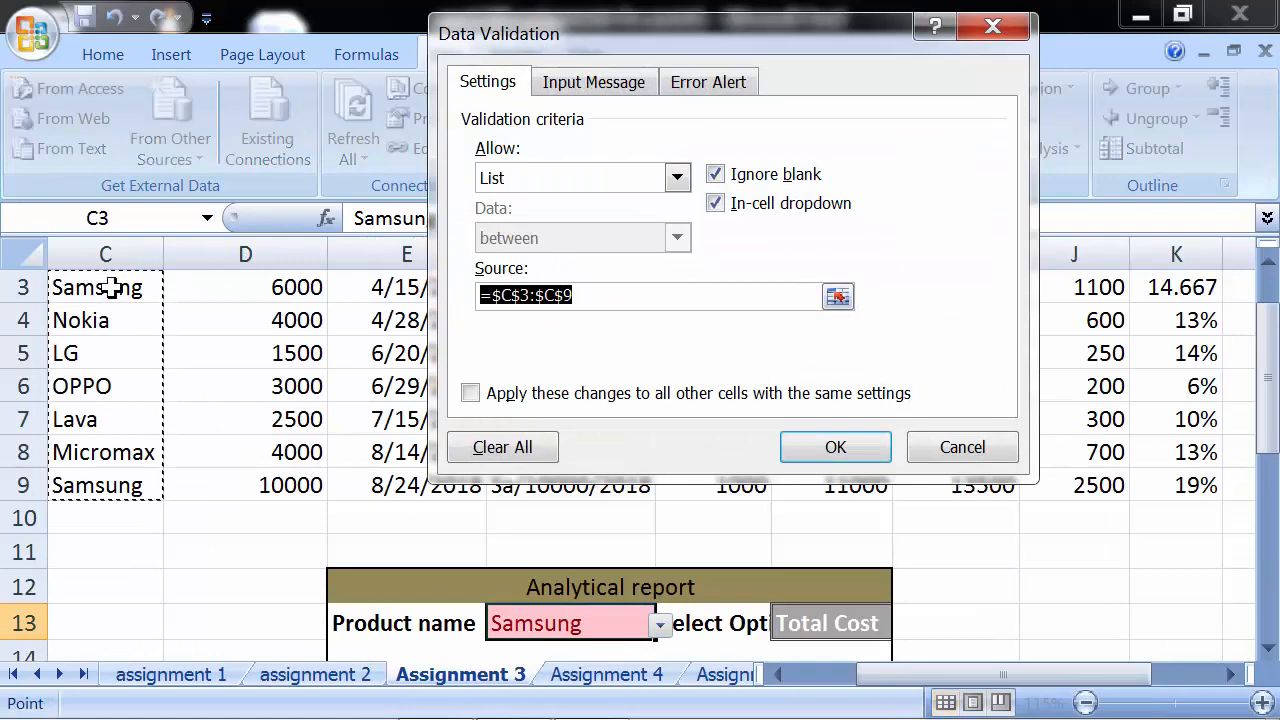
drag(114, 287, 108, 485)
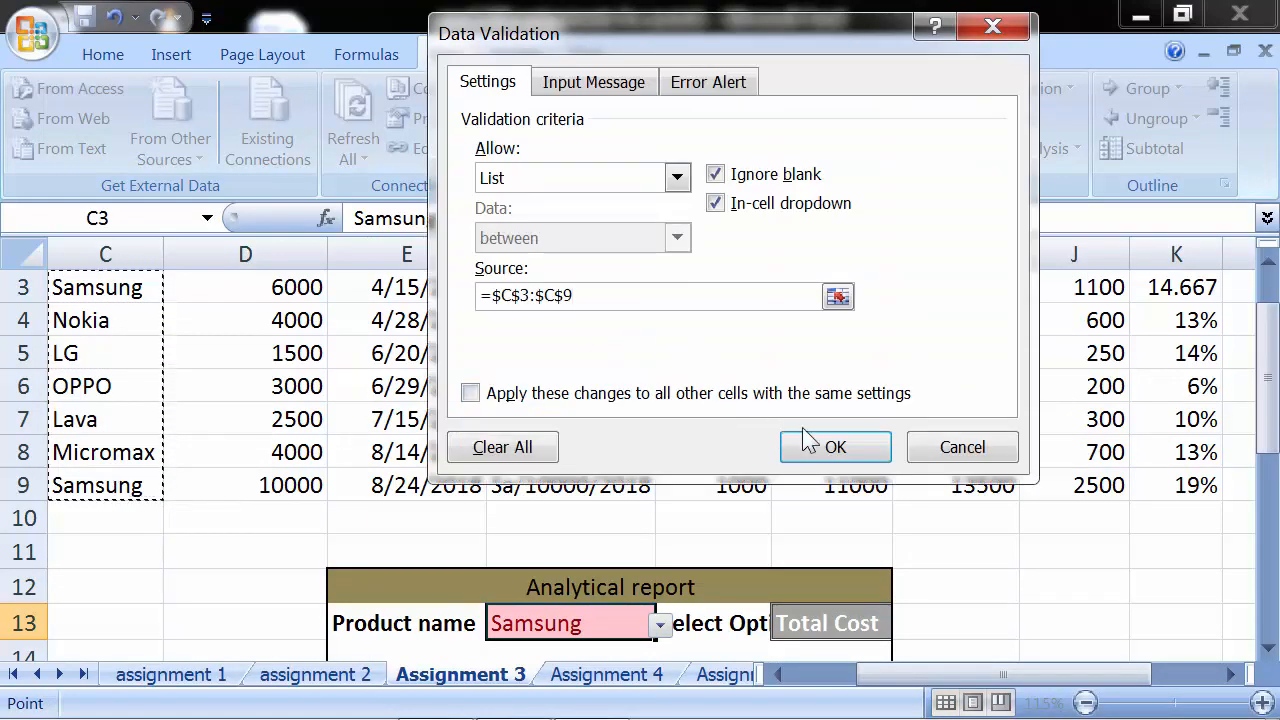
click(834, 447)
- Choose Samsung from the Product name dropdown in F13
scroll(610, 555, down, 1)
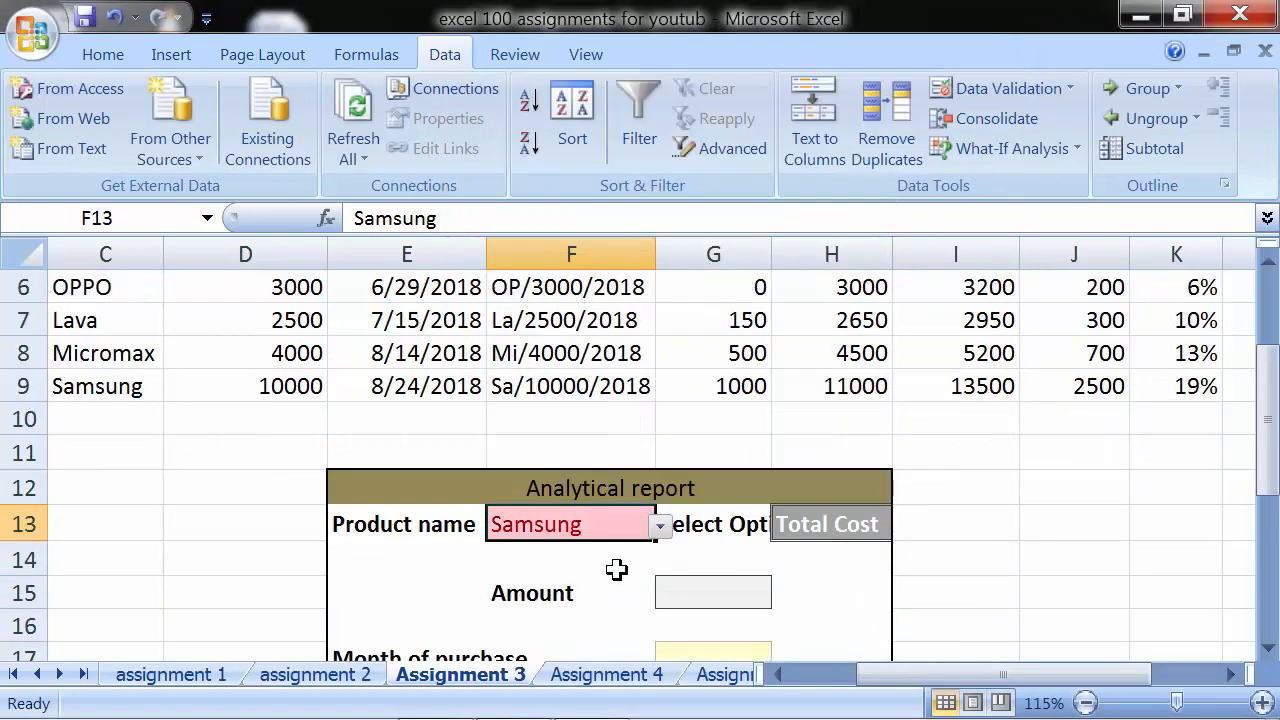
click(661, 527)
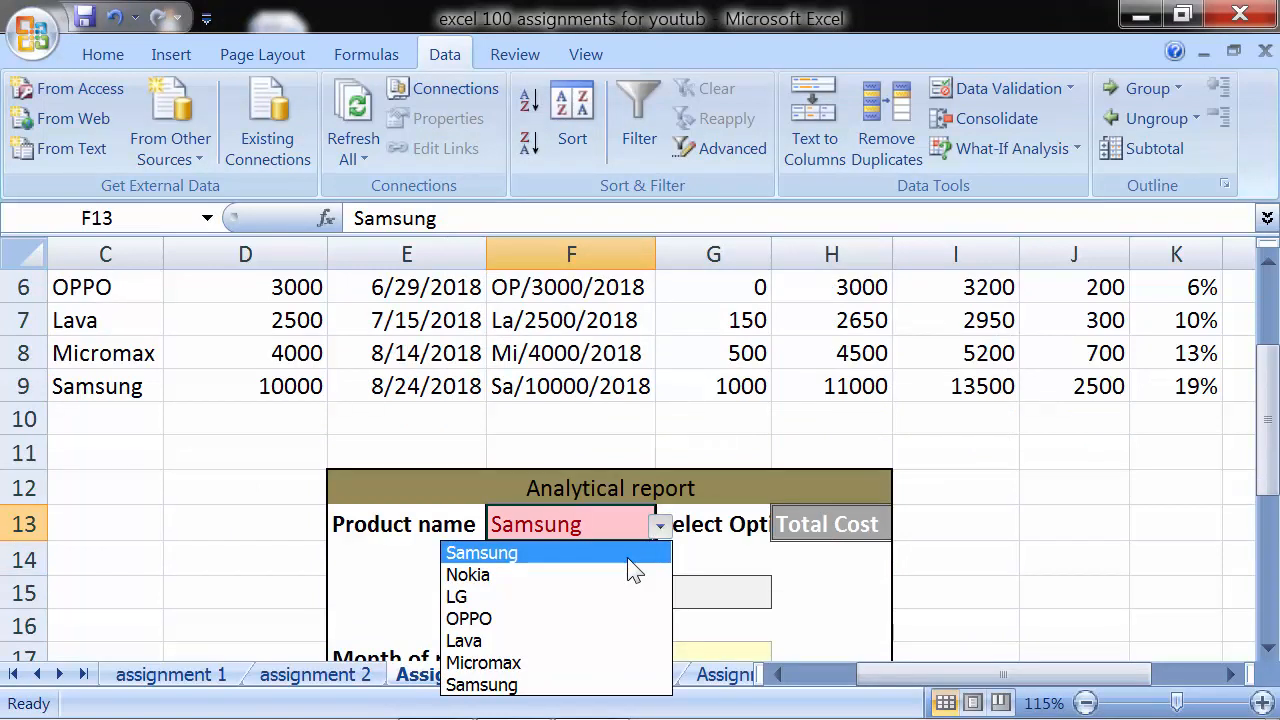
click(627, 555)
click(660, 526)
click(624, 558)
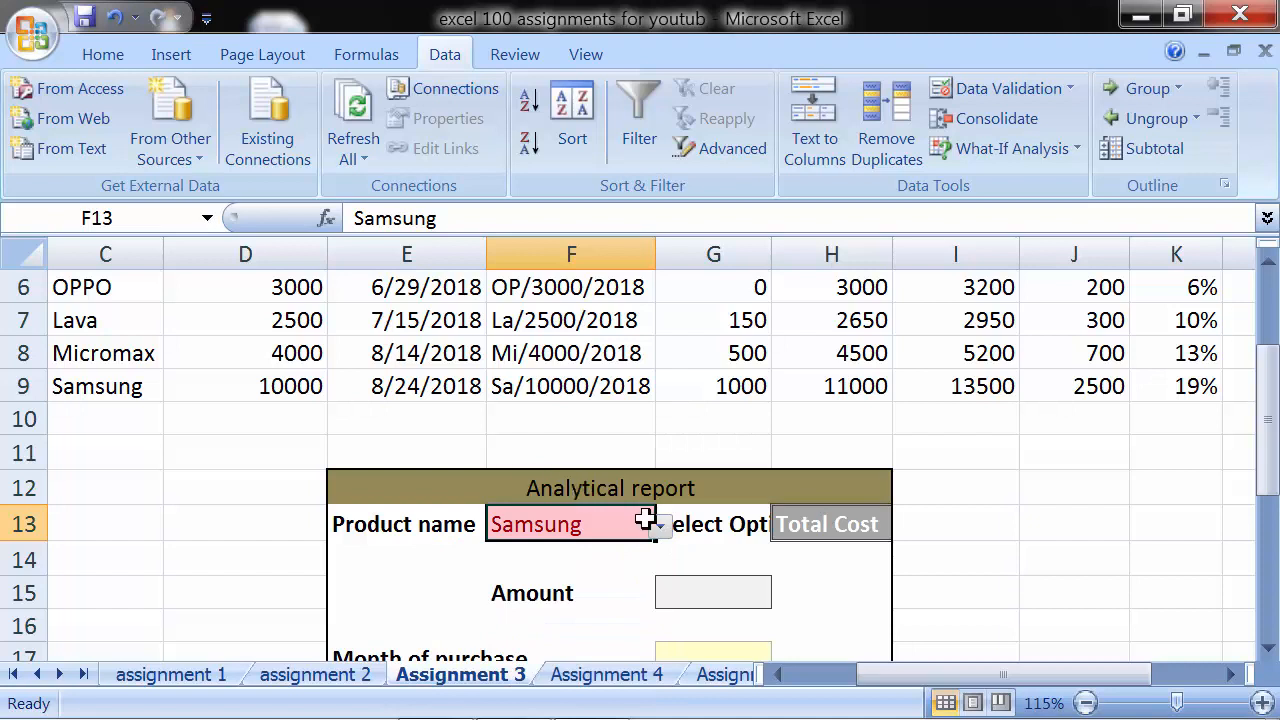
click(855, 522)
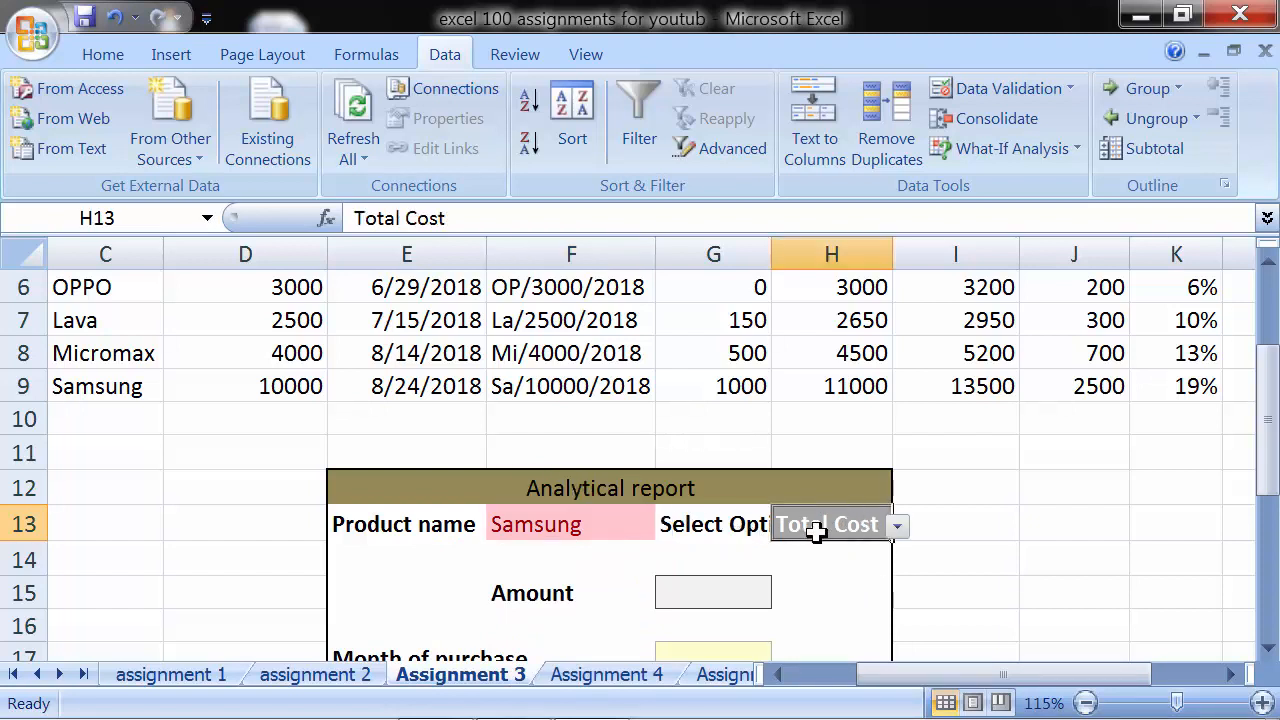
click(610, 540)
click(660, 526)
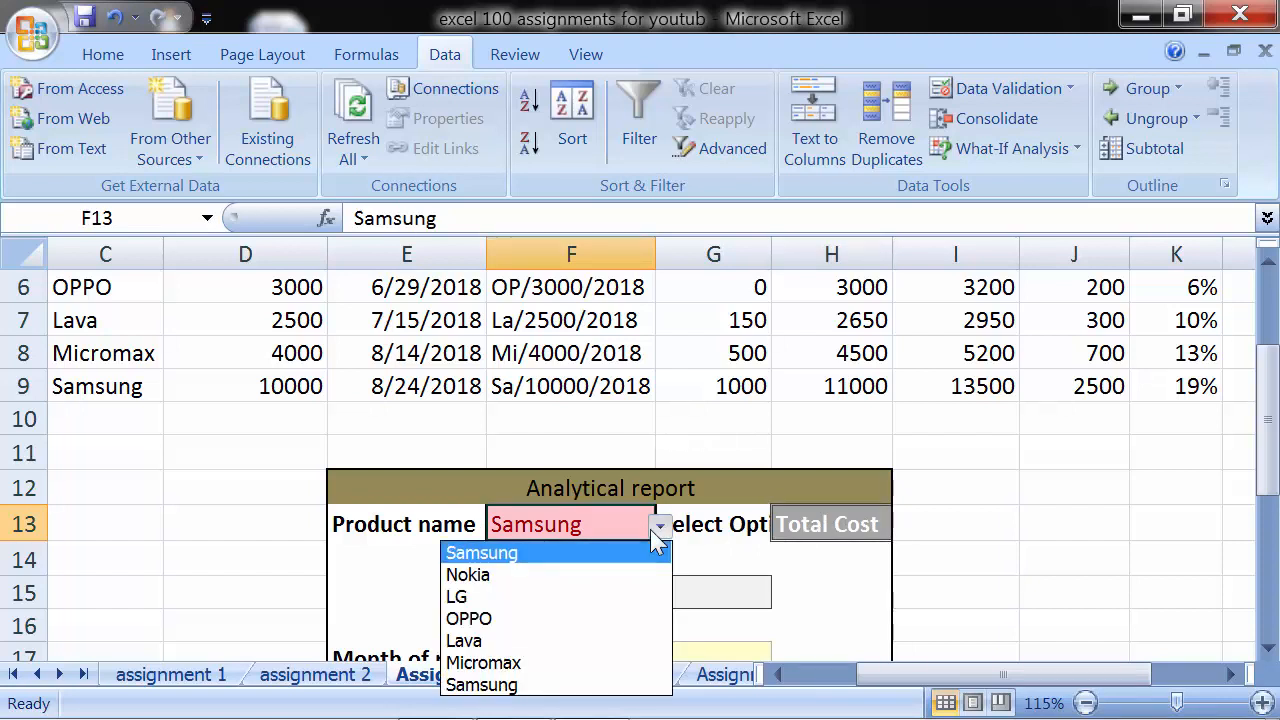
click(660, 526)
- AutoFit column G to show the full Select Option label, and review the choices in H13's dropdown
click(855, 520)
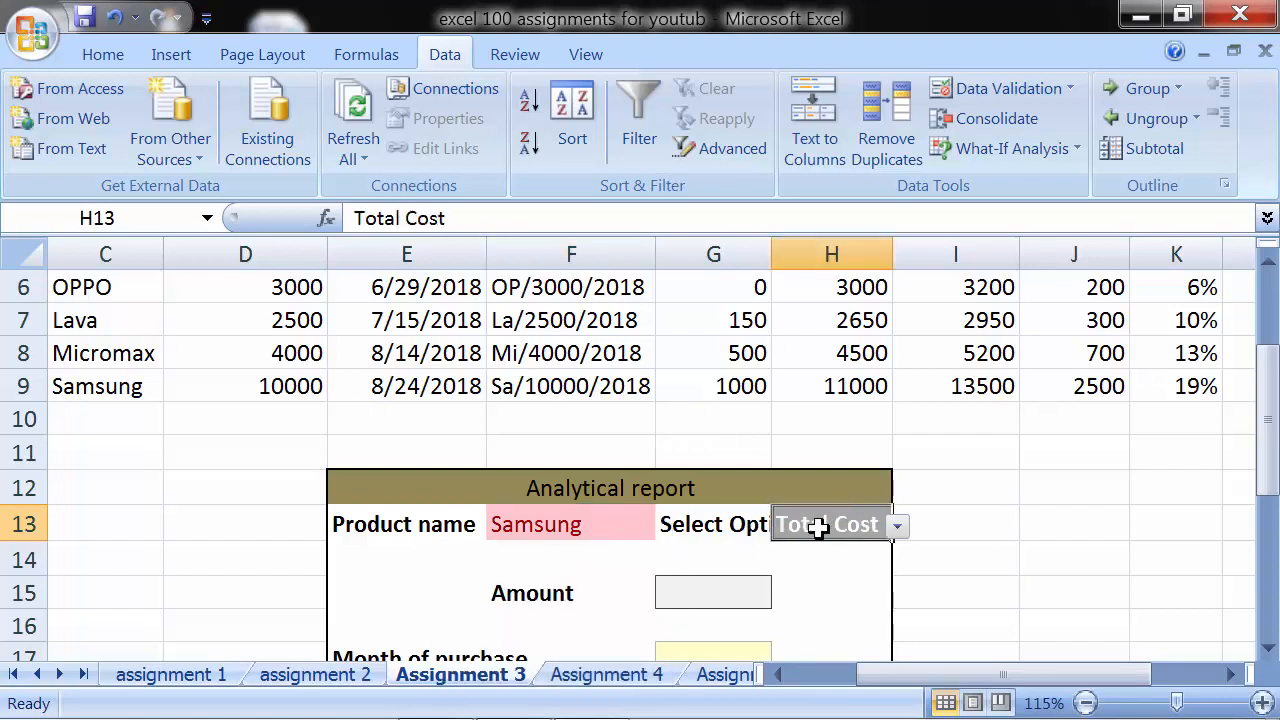
double_click(772, 268)
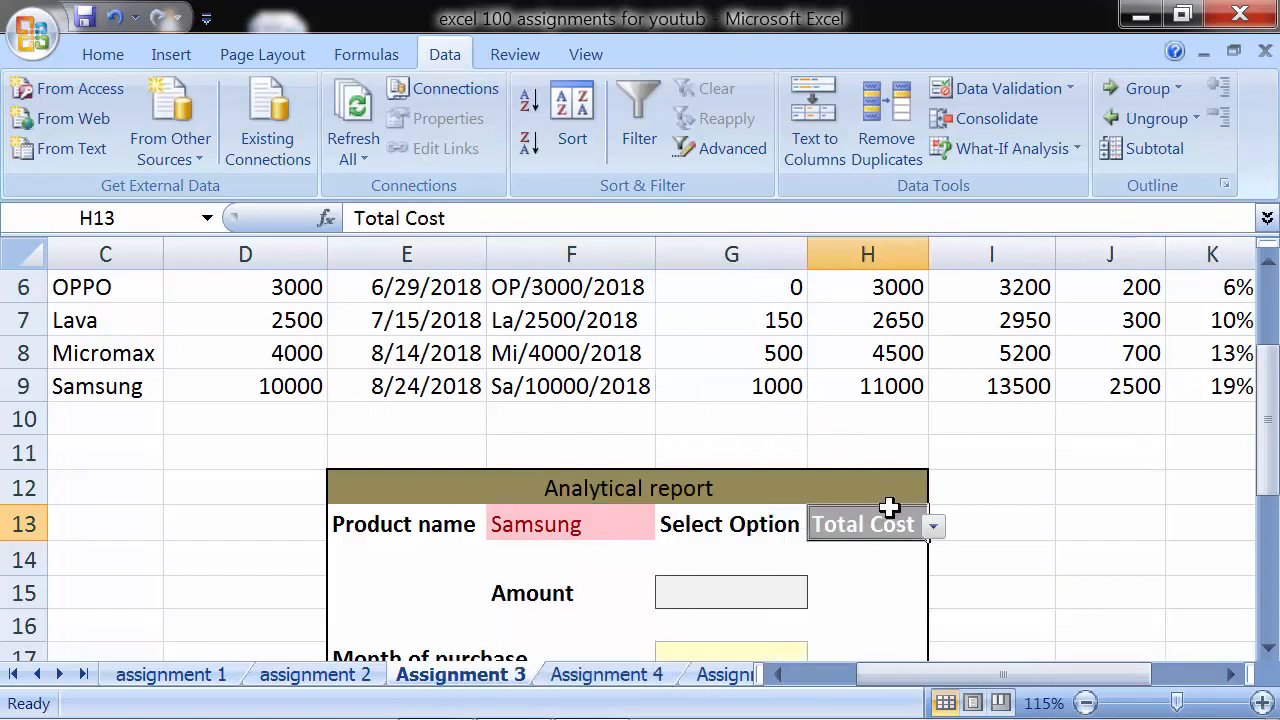
click(933, 527)
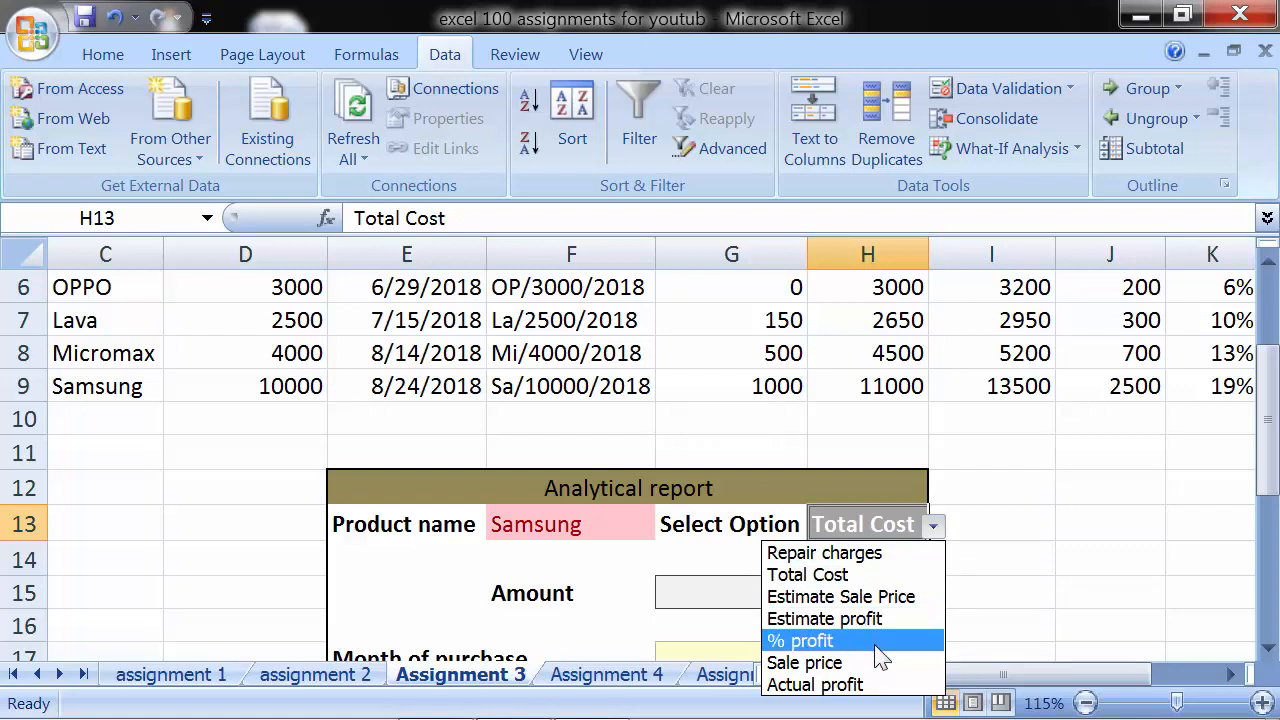
click(886, 532)
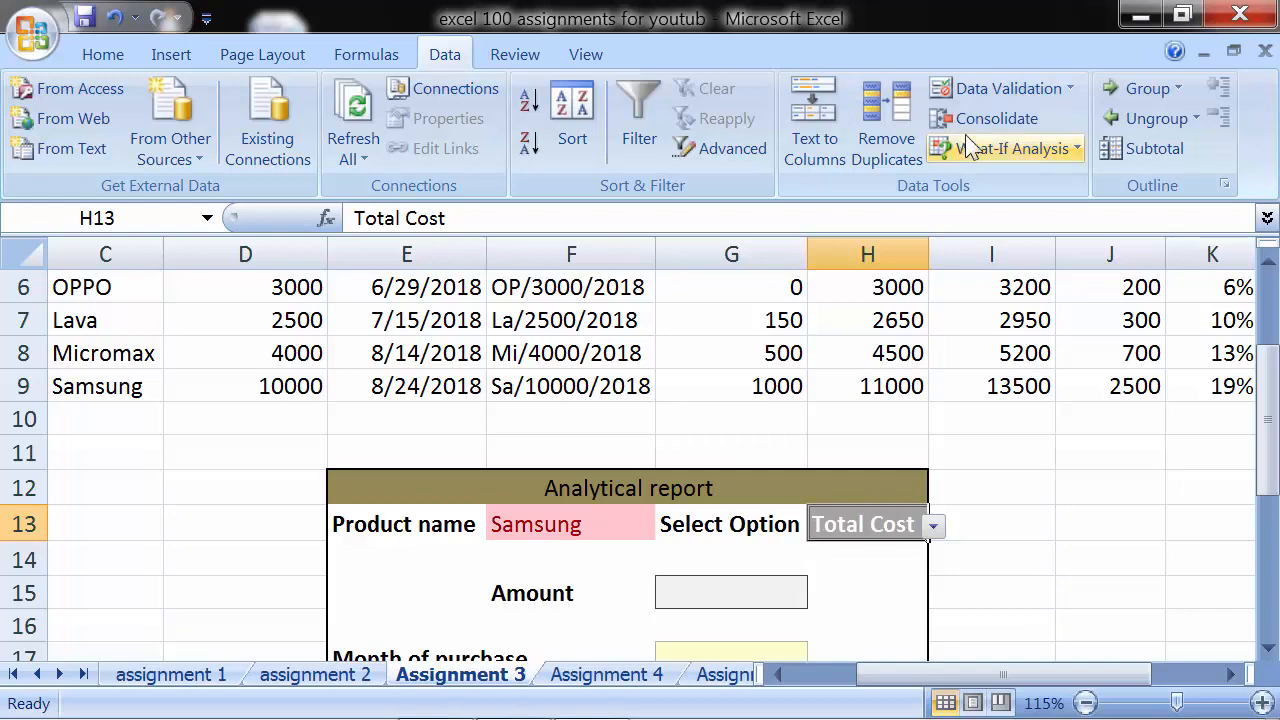
- Set H13's data validation to a List sourced from the column headings =$G$2:$M$2 and check its dropdown
click(1066, 89)
click(1035, 122)
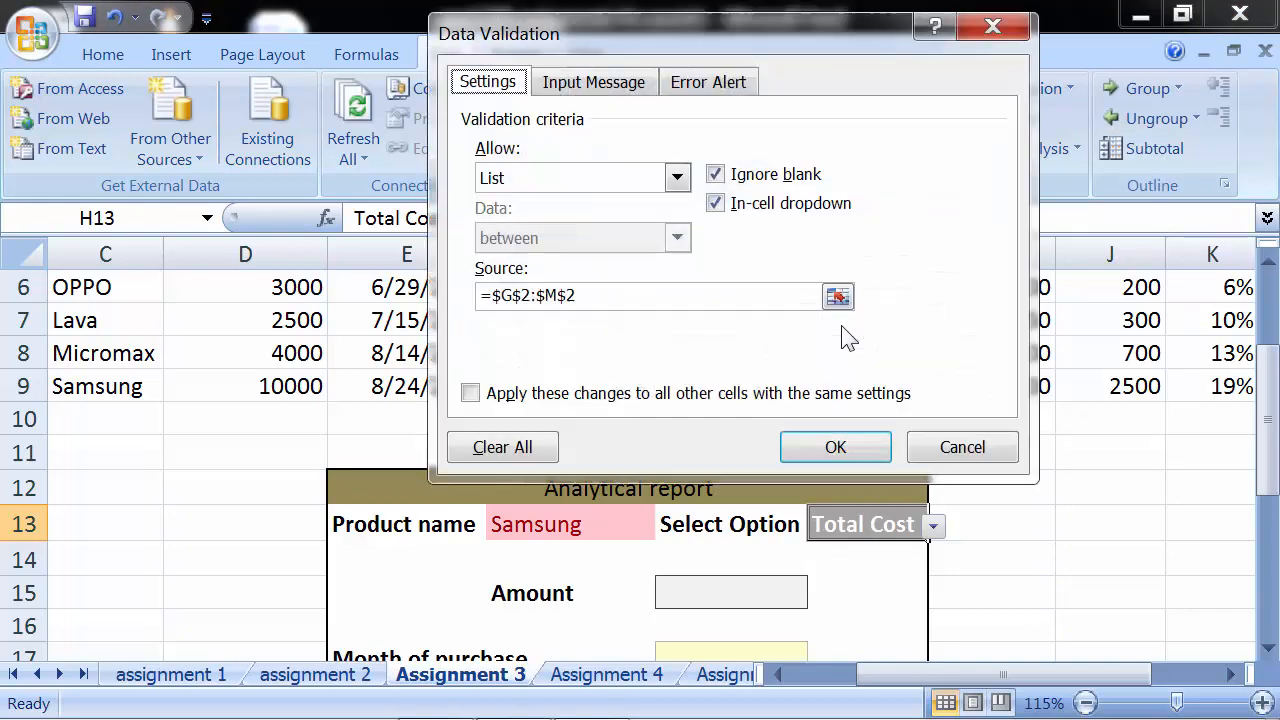
click(549, 184)
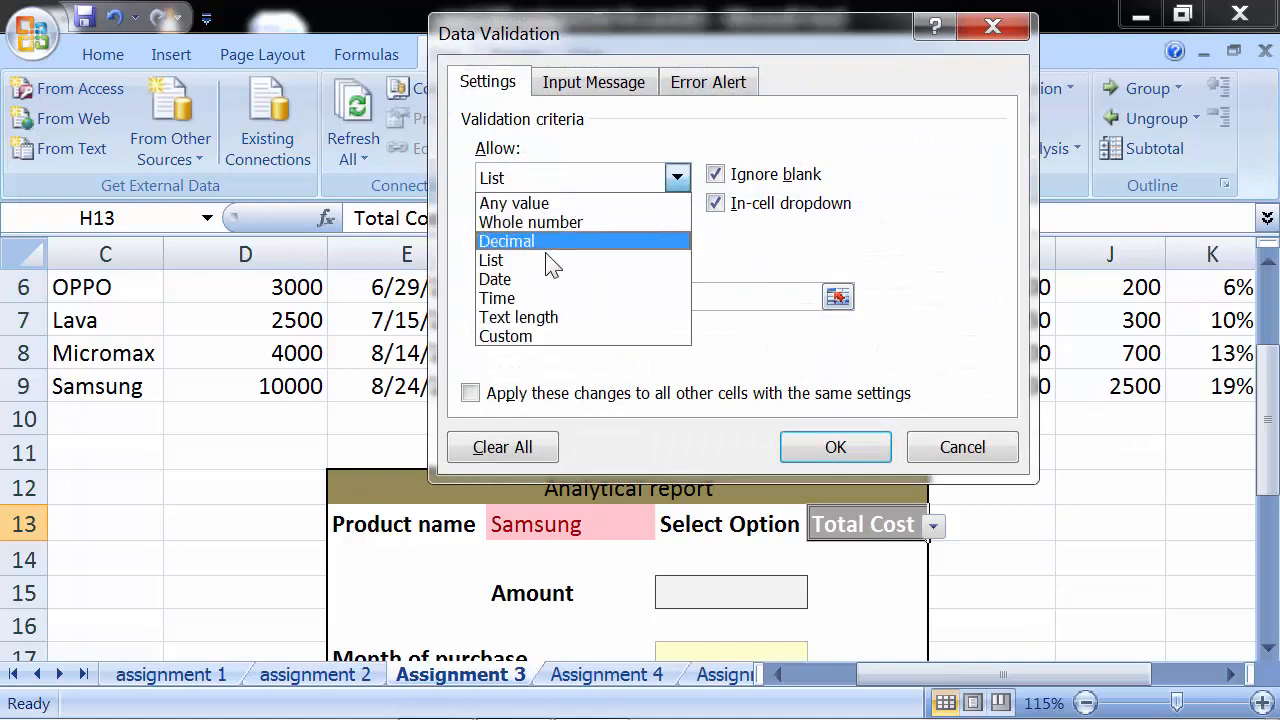
click(548, 258)
click(597, 301)
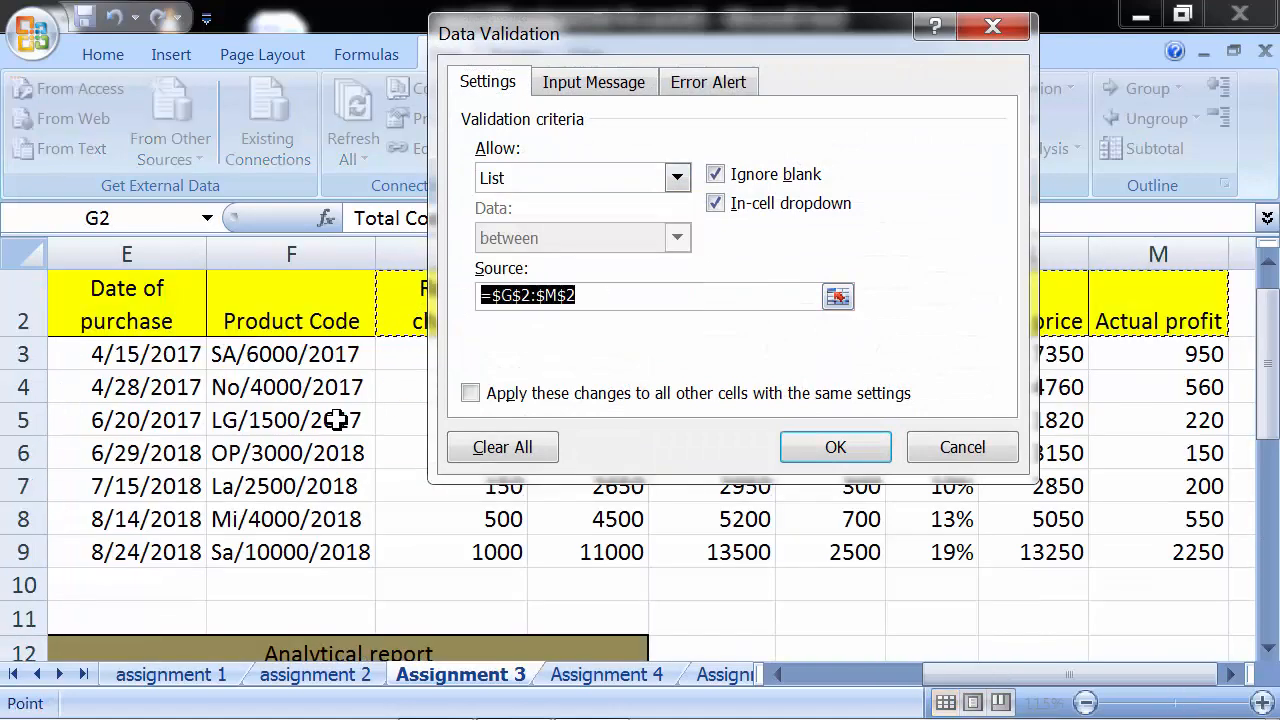
click(380, 320)
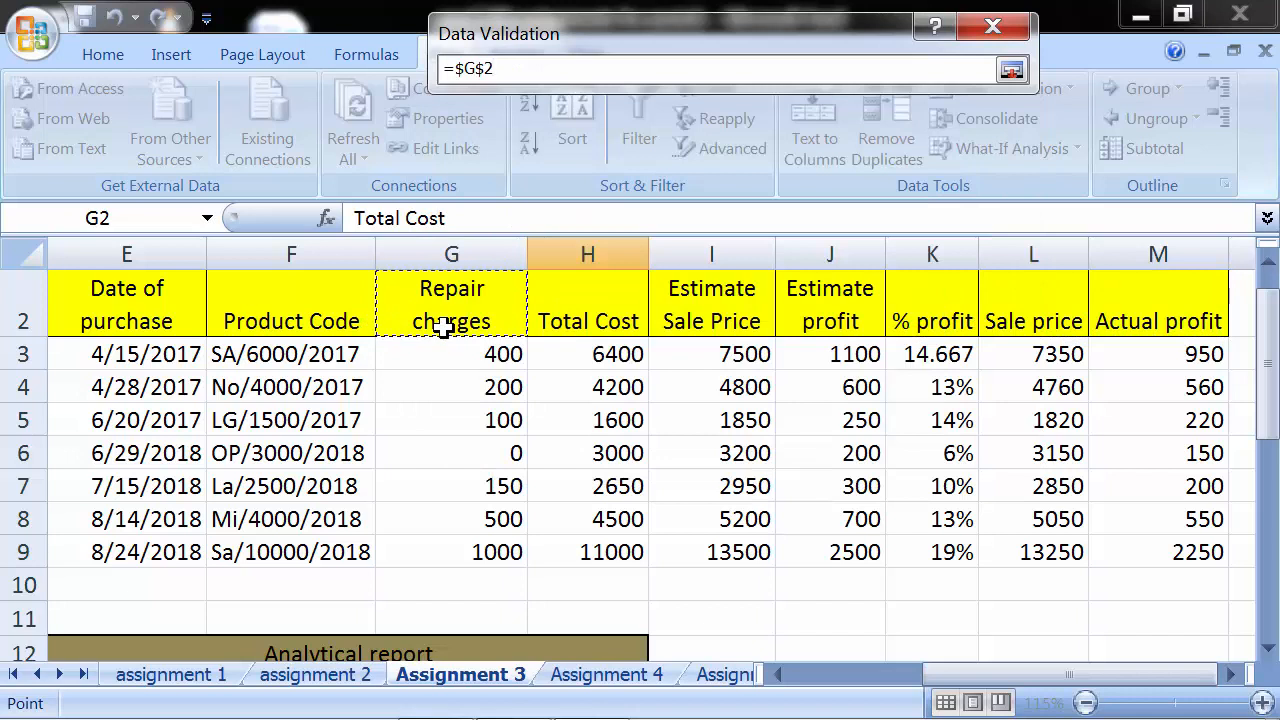
drag(443, 330, 1214, 289)
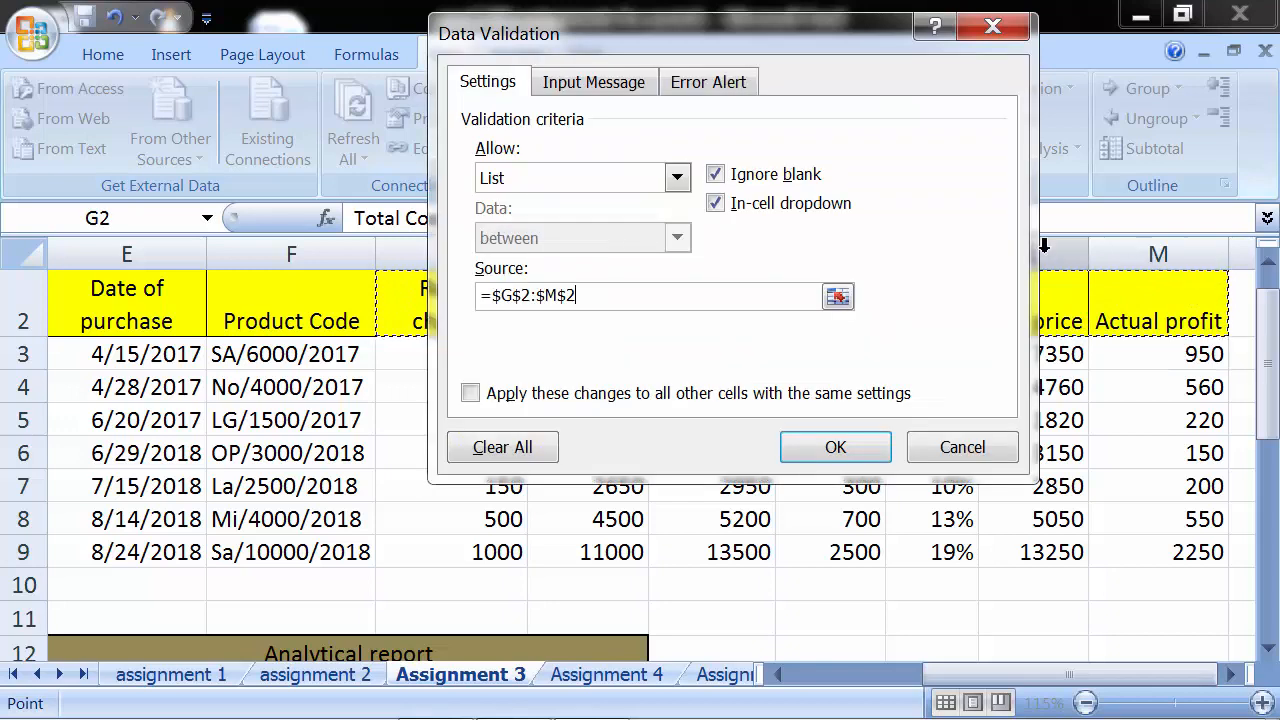
click(830, 448)
scroll(600, 600, down, 2)
click(652, 460)
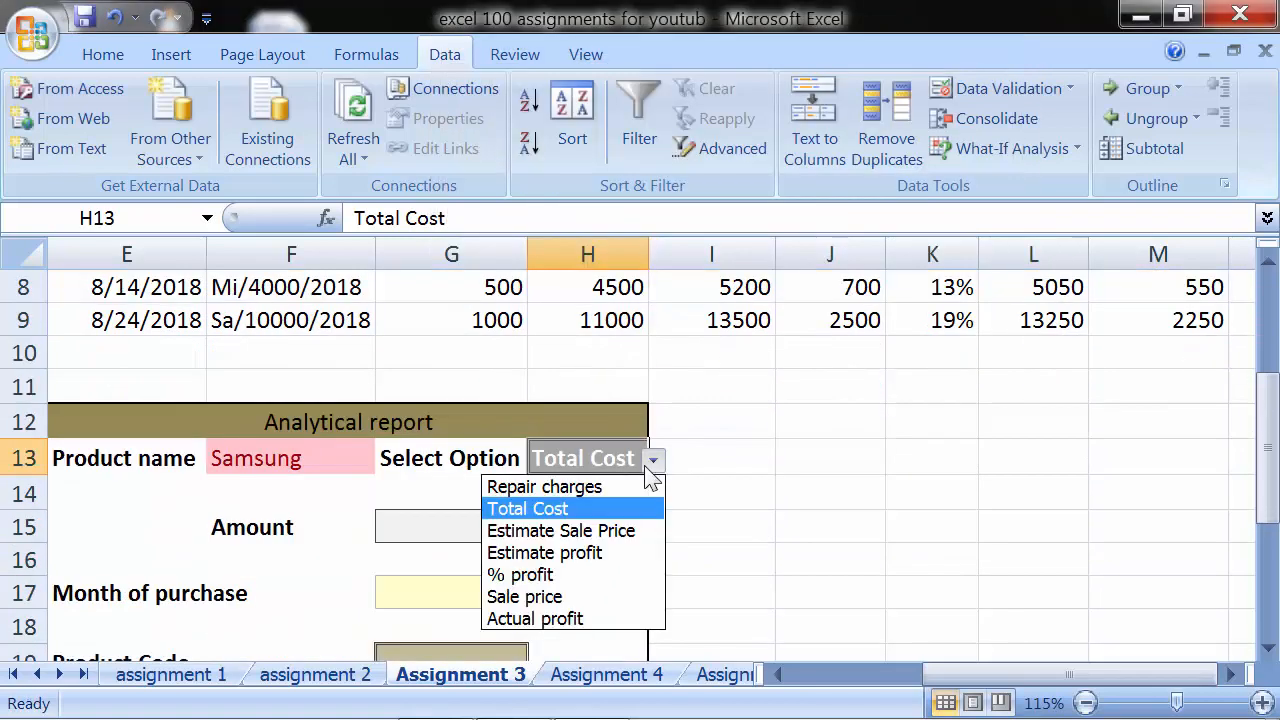
click(648, 468)
- Start a VLOOKUP formula in the Amount cell G15 with the product name in F13 as lookup value
click(428, 528)
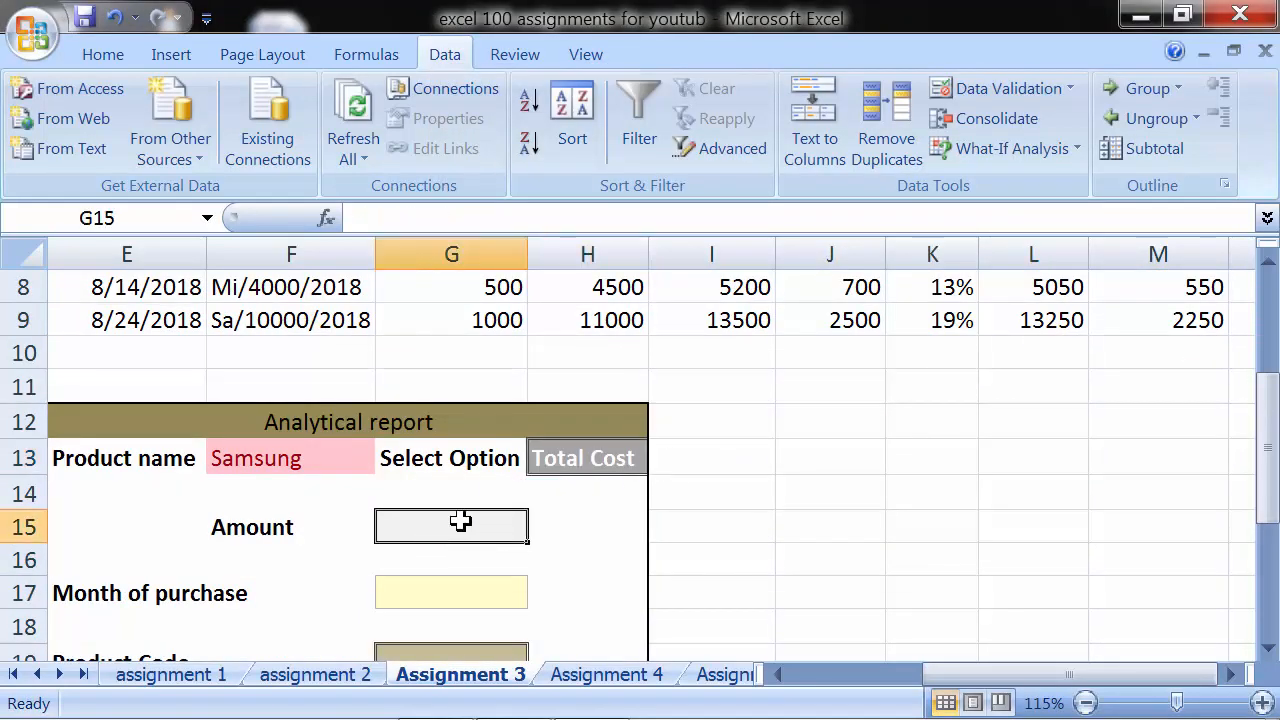
text(=vlookup()
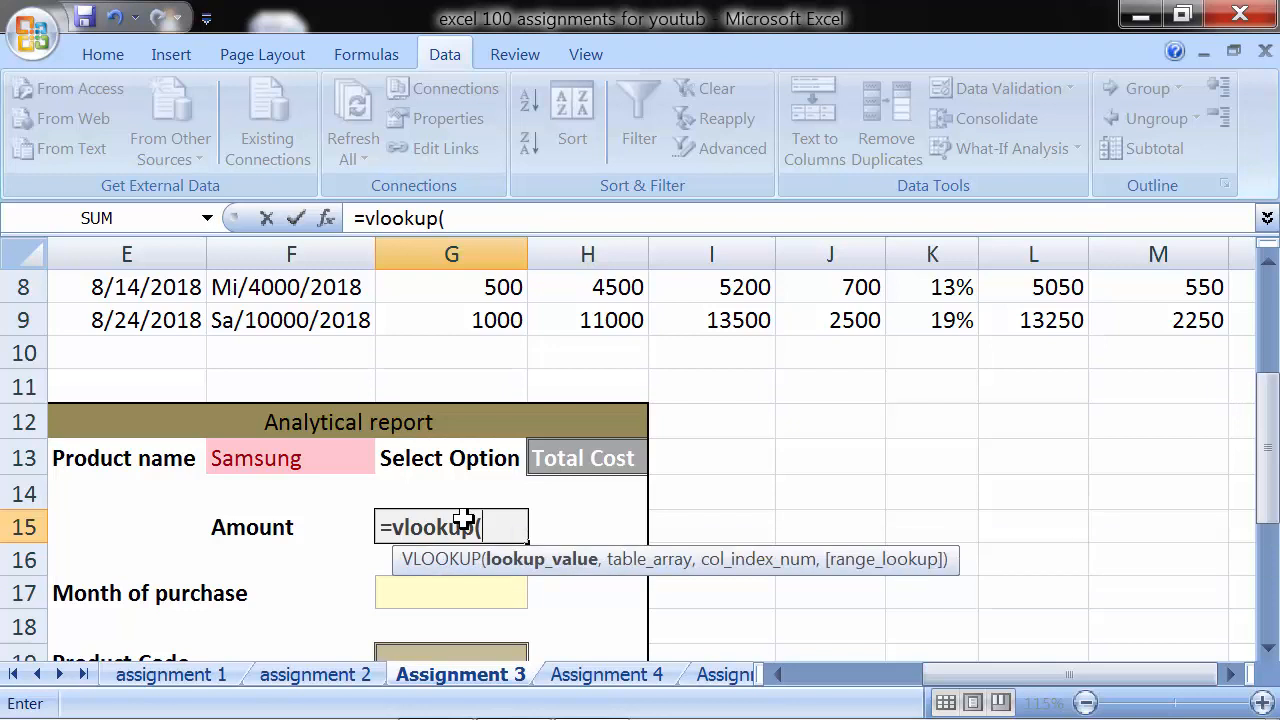
click(291, 460)
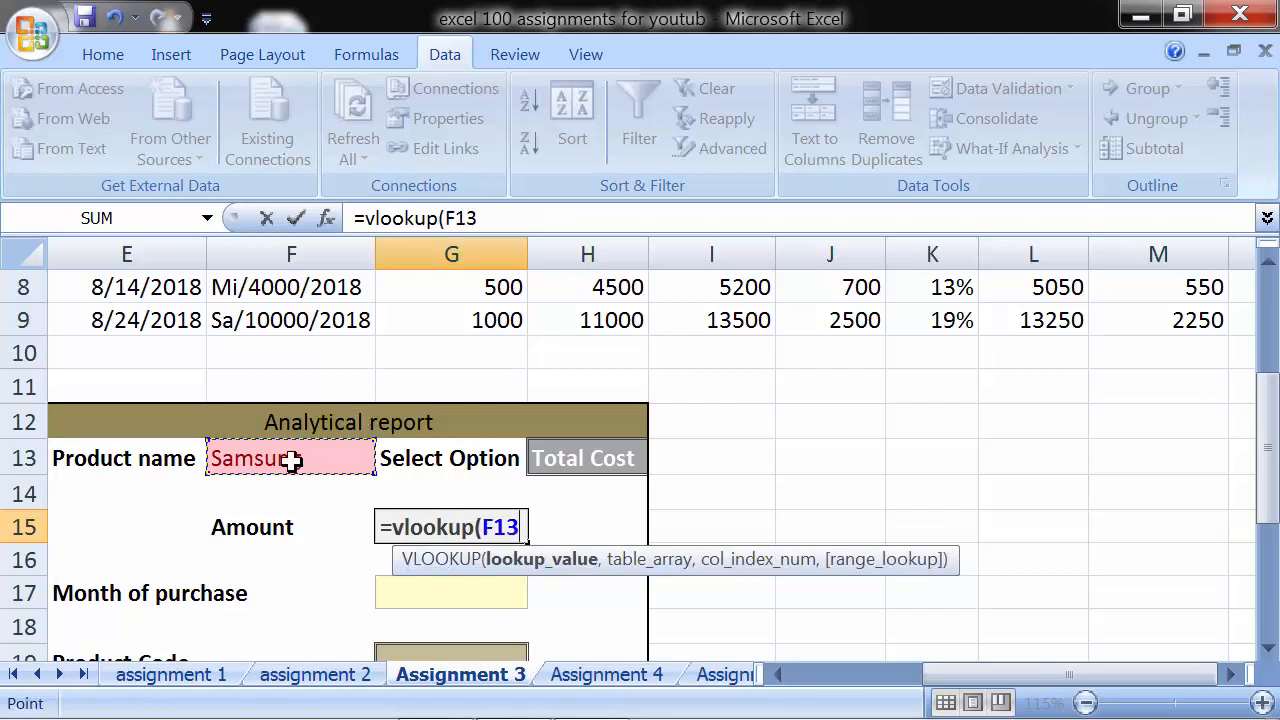
text(,)
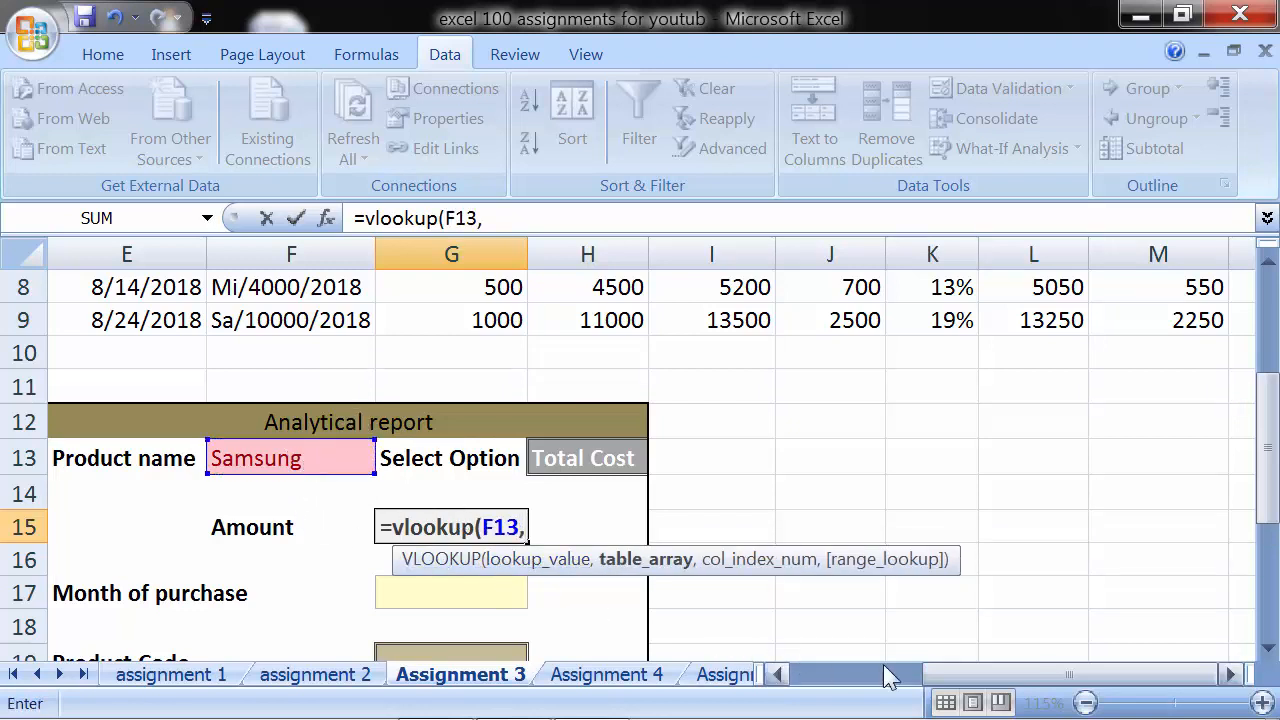
- Set the VLOOKUP table array to the whole product table C2:M9, headings included
drag(950, 680, 820, 680)
scroll(414, 466, up, 3)
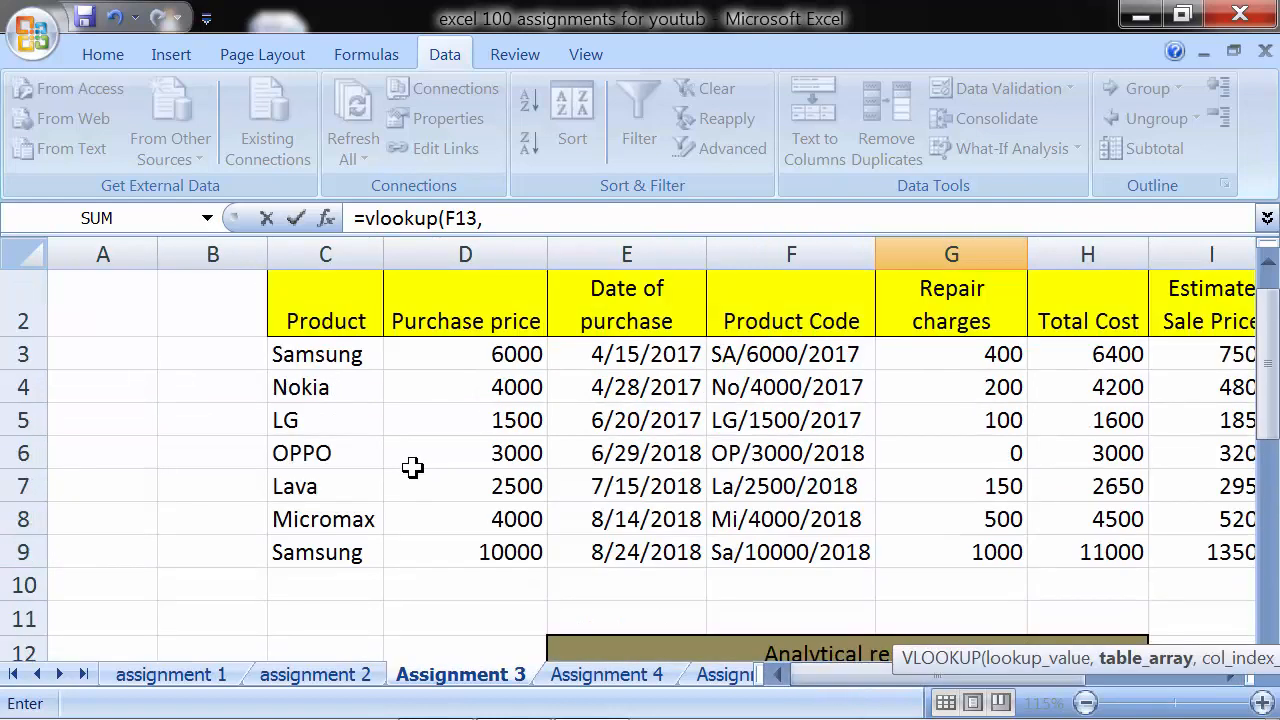
drag(314, 360, 1009, 571)
drag(990, 688, 826, 698)
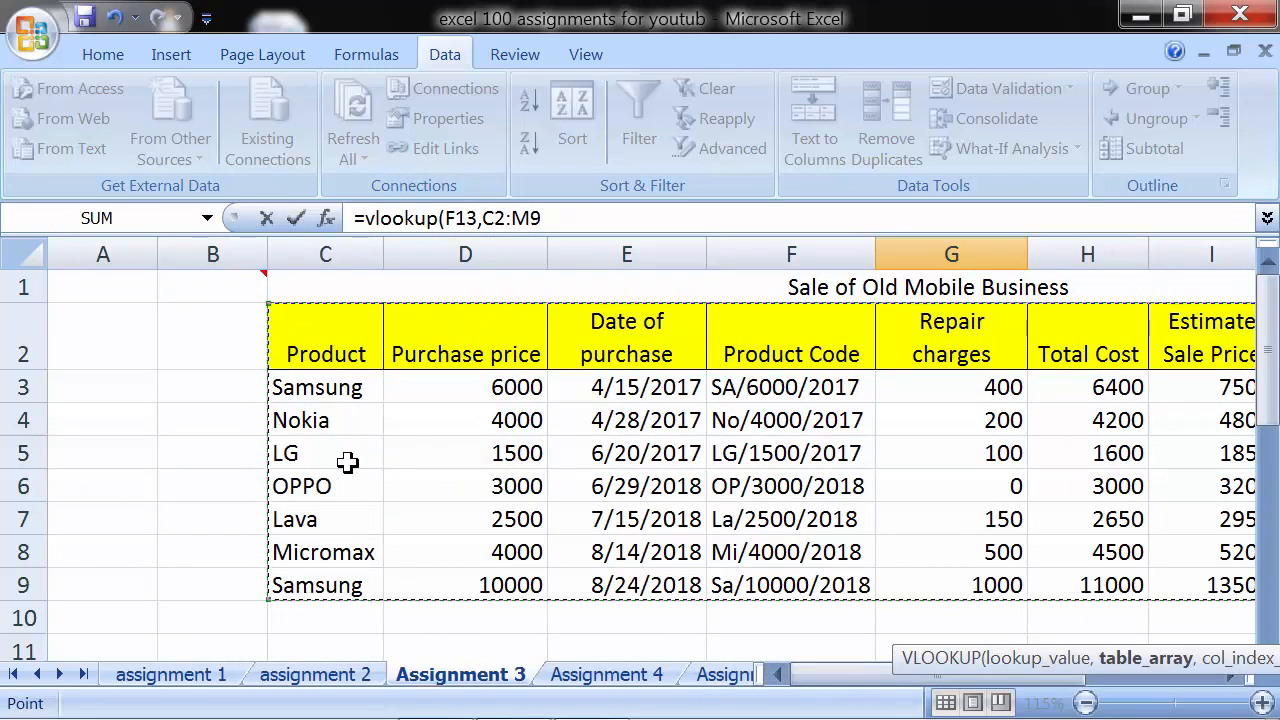
scroll(383, 490, down, 3)
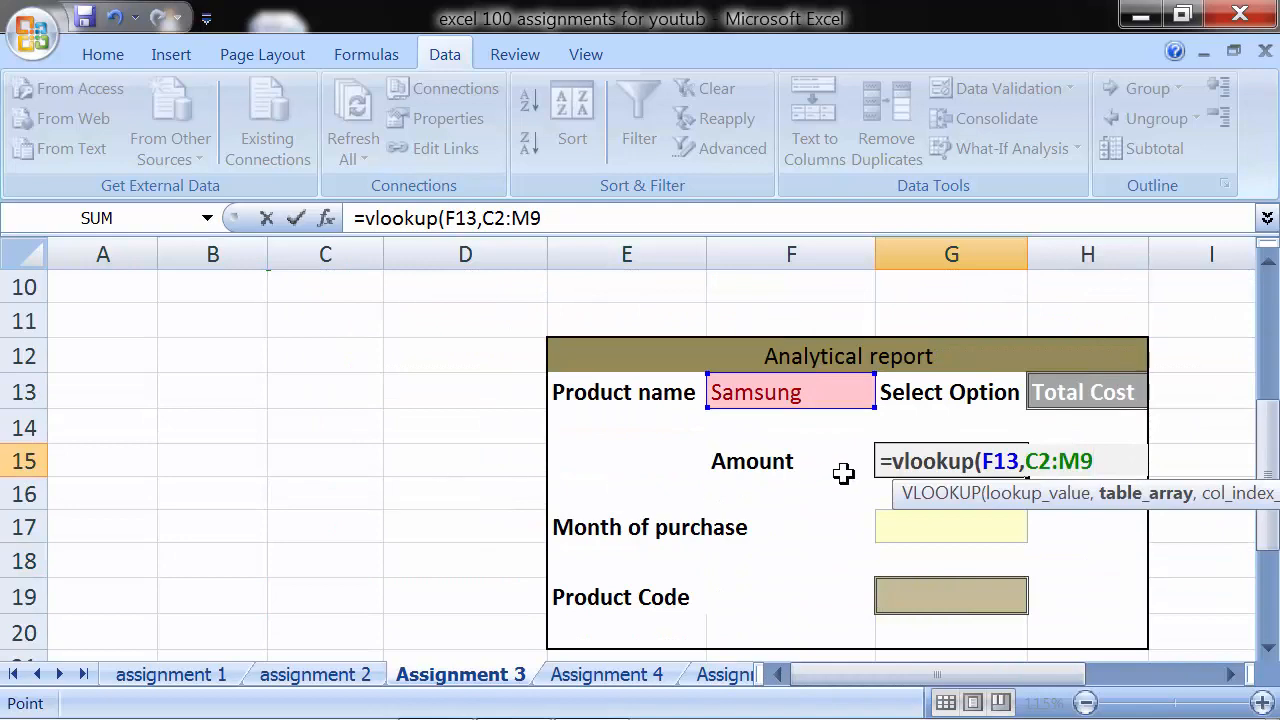
scroll(845, 473, up, 2)
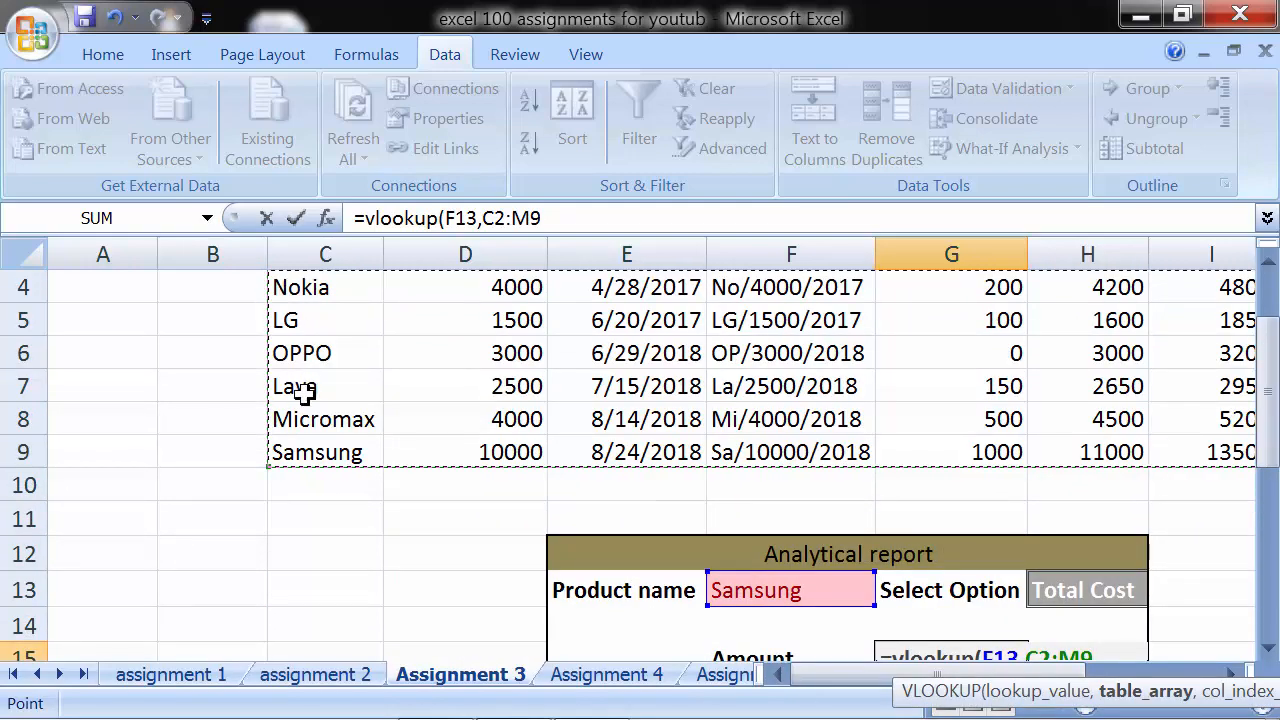
scroll(318, 425, up, 1)
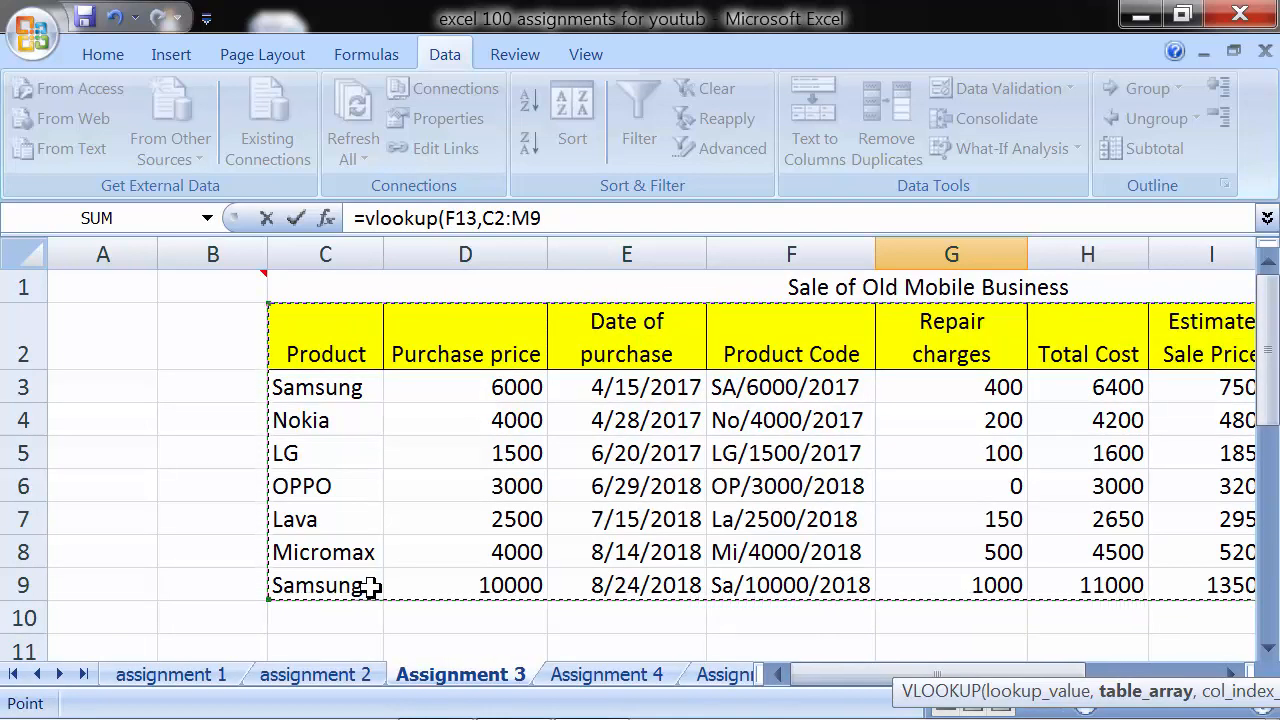
scroll(1062, 543, down, 2)
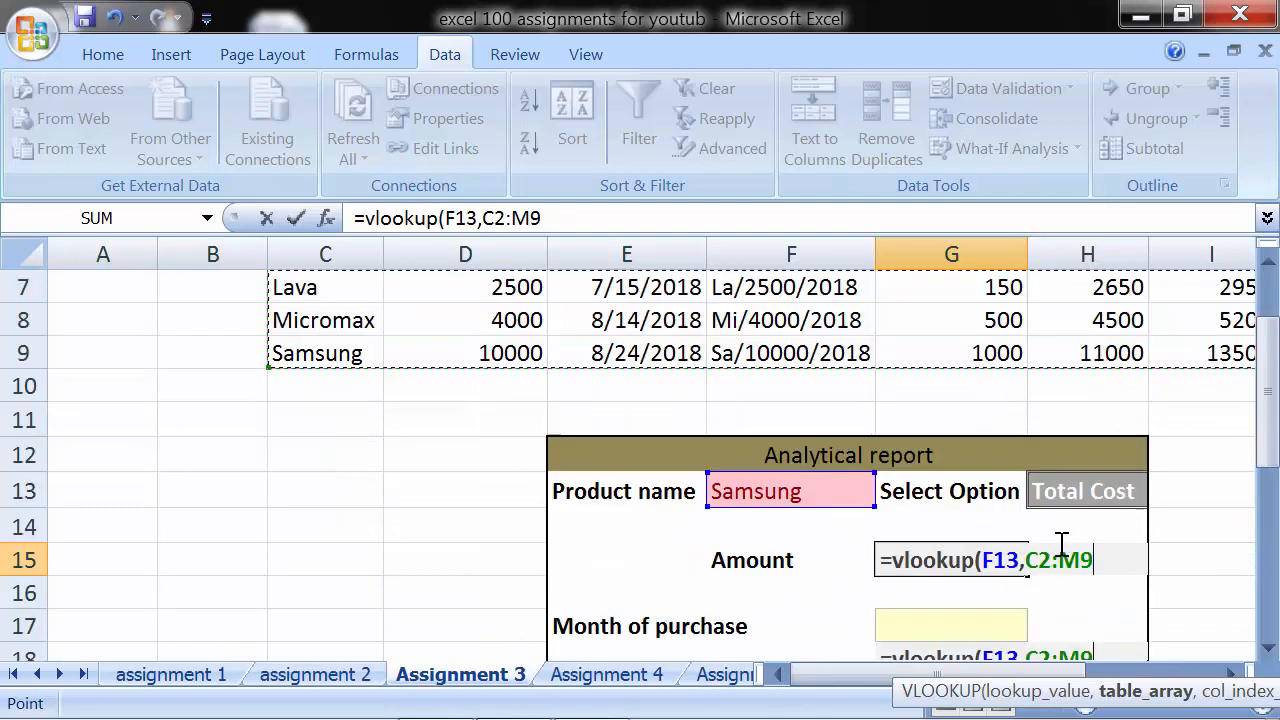
scroll(1060, 543, down, 2)
scroll(1063, 557, up, 1)
drag(1088, 678, 1140, 679)
text(,)
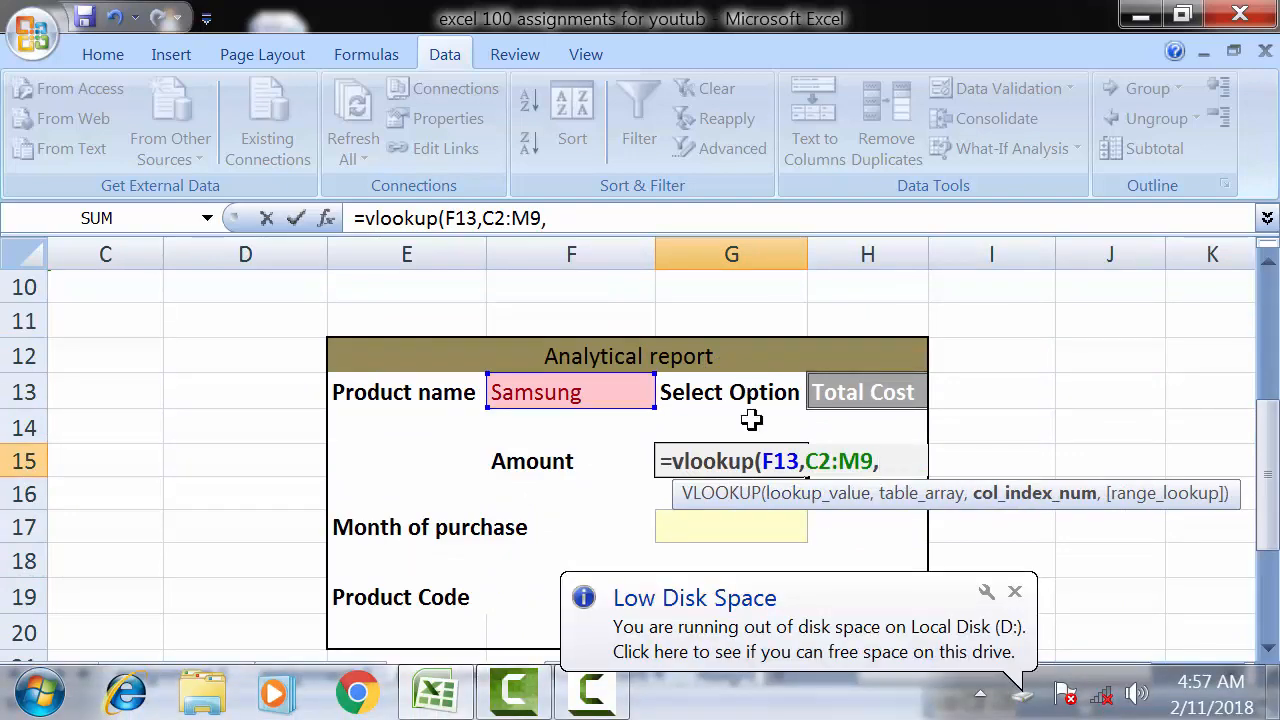
- Nest a MATCH function as the VLOOKUP column index, with the selected option in H13 as its lookup value
scroll(751, 420, up, 3)
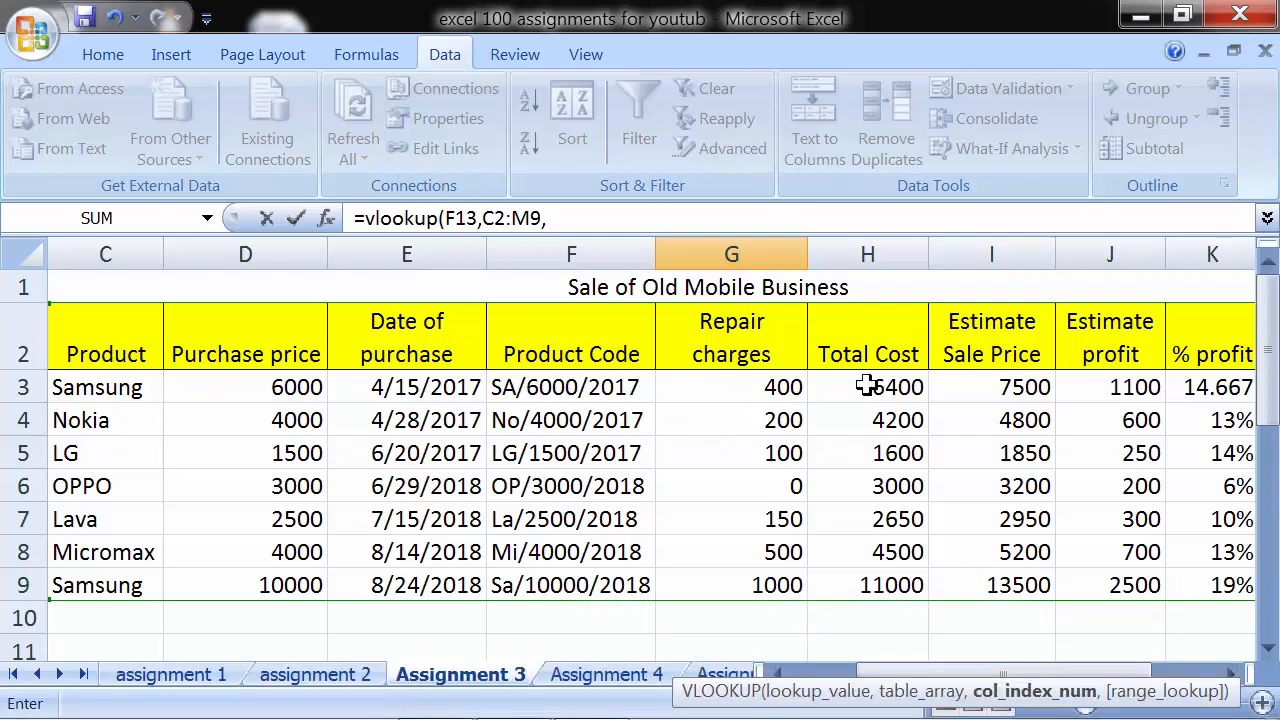
scroll(875, 440, down, 3)
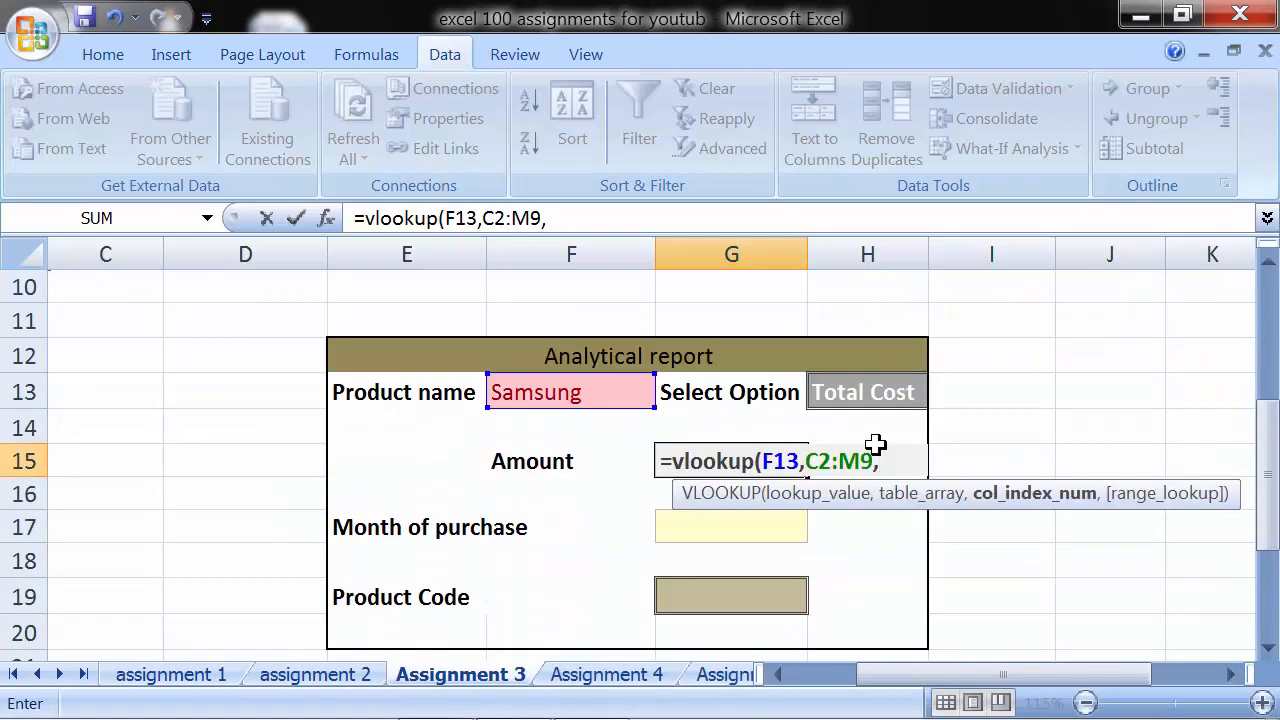
text(mac)
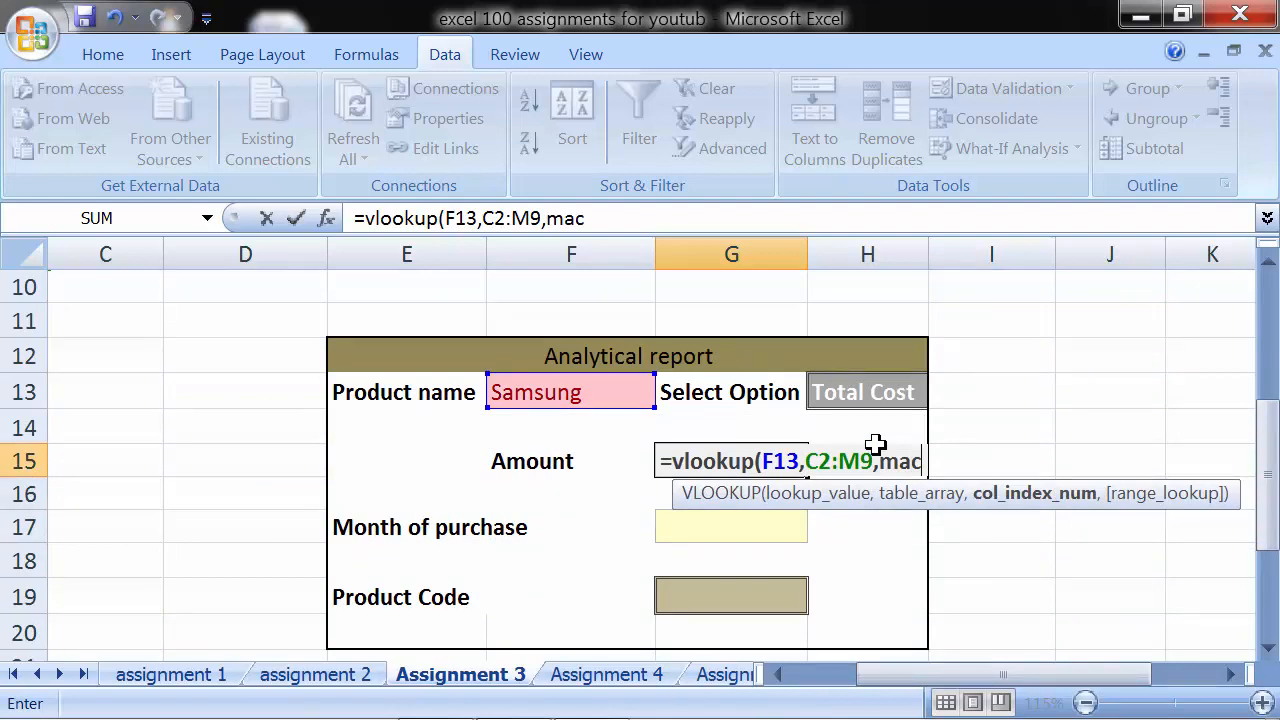
key(BackSpace)
text(tch)
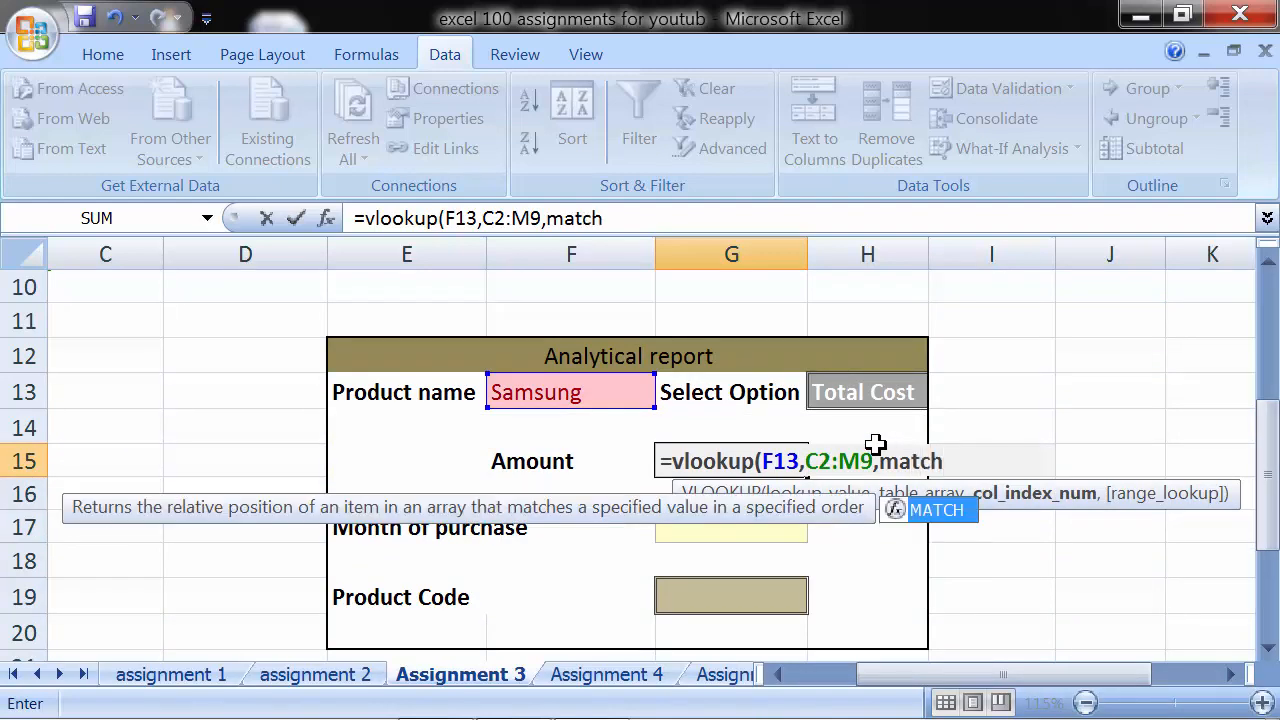
text(()
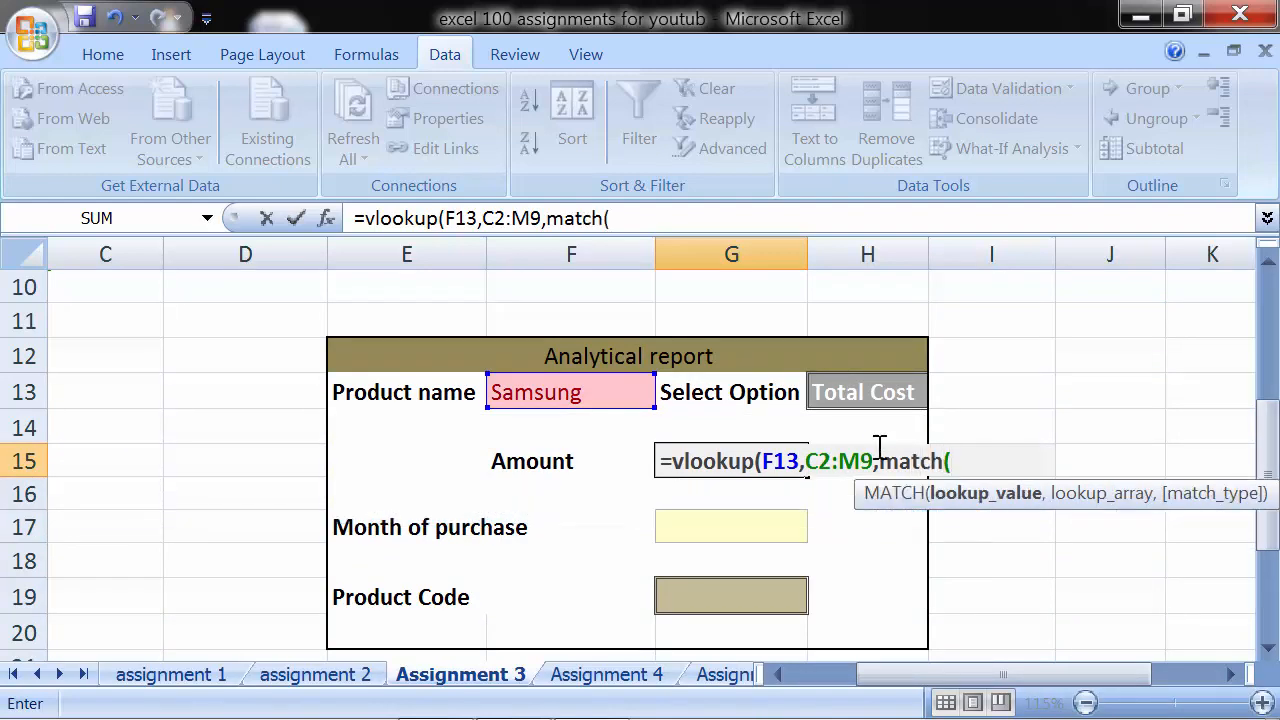
scroll(879, 445, up, 3)
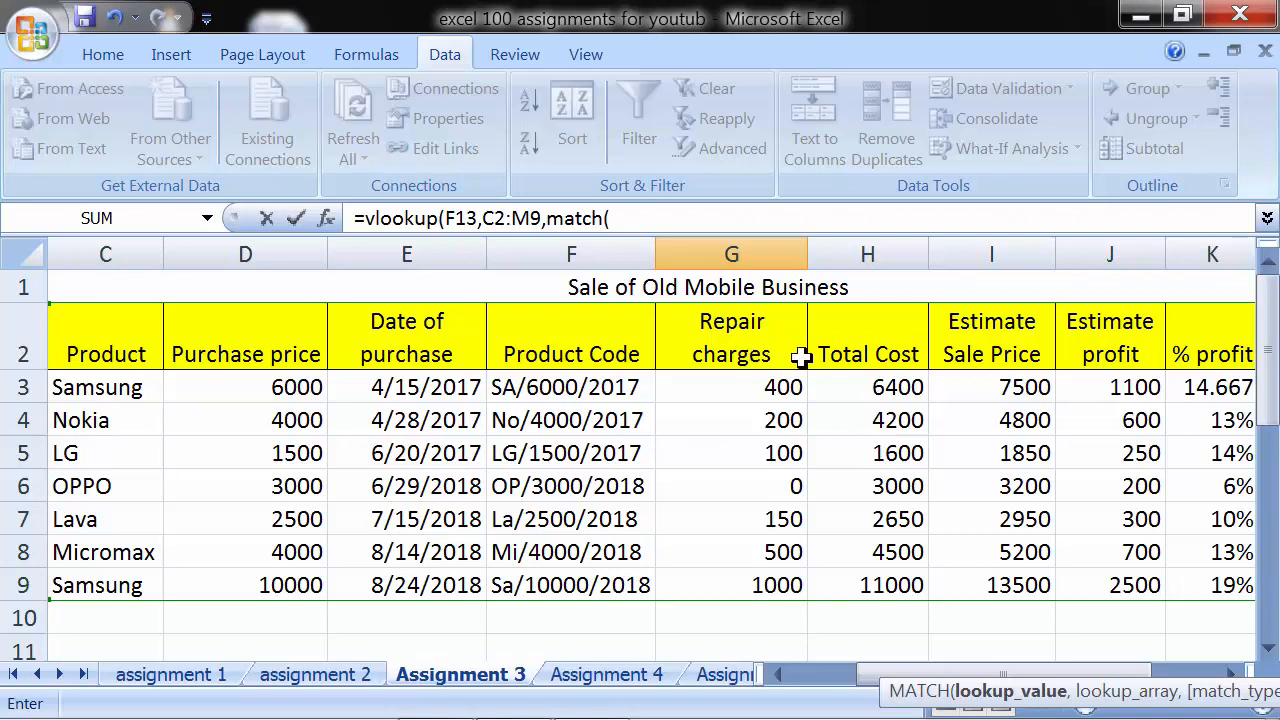
scroll(867, 437, down, 3)
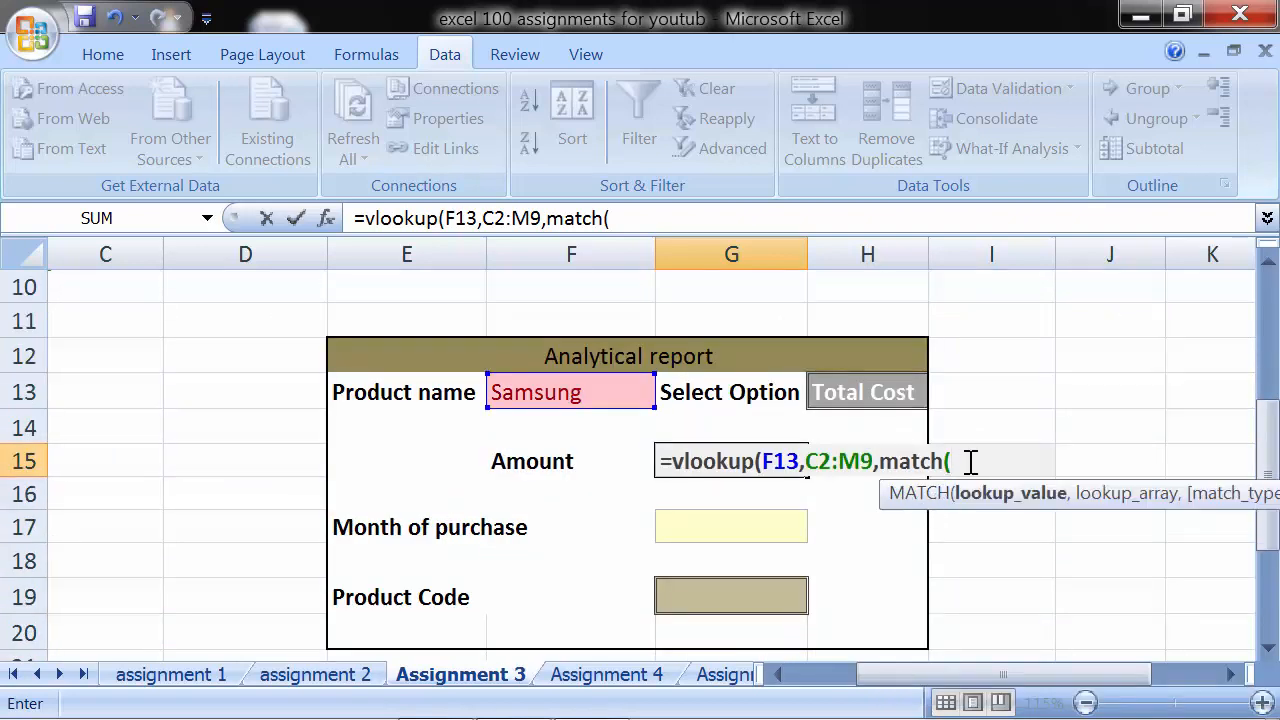
click(880, 396)
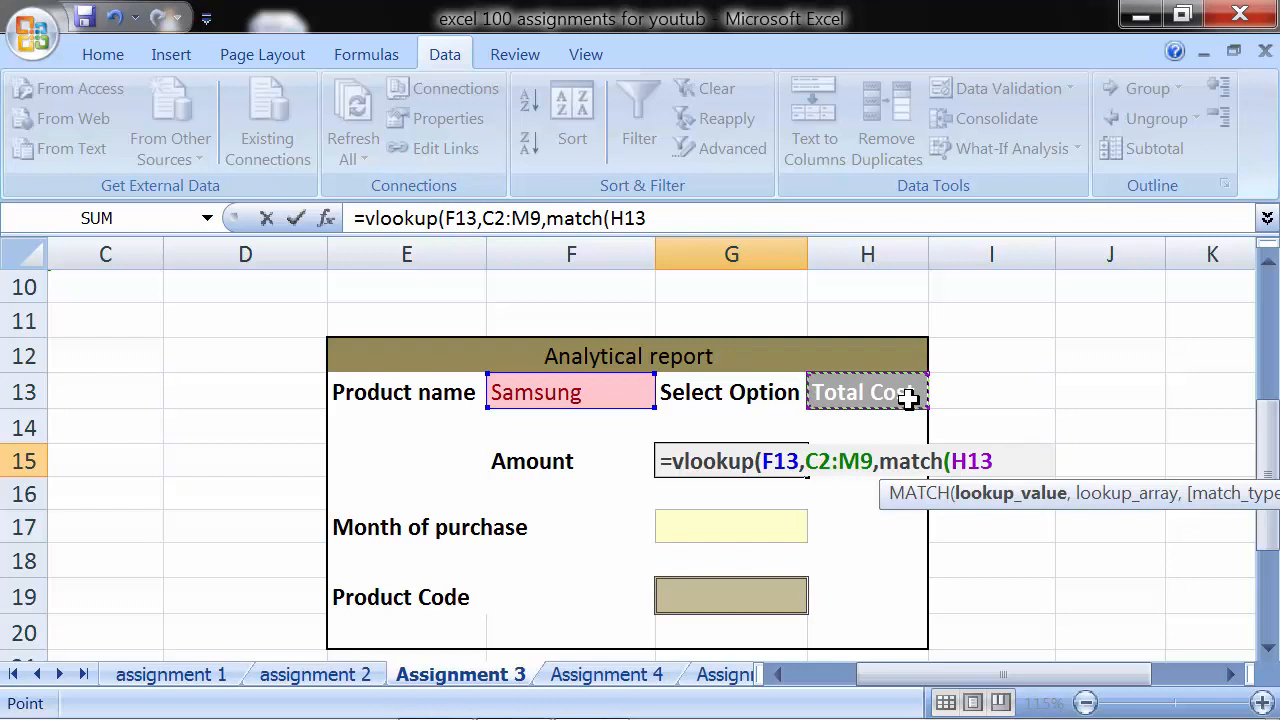
text(,)
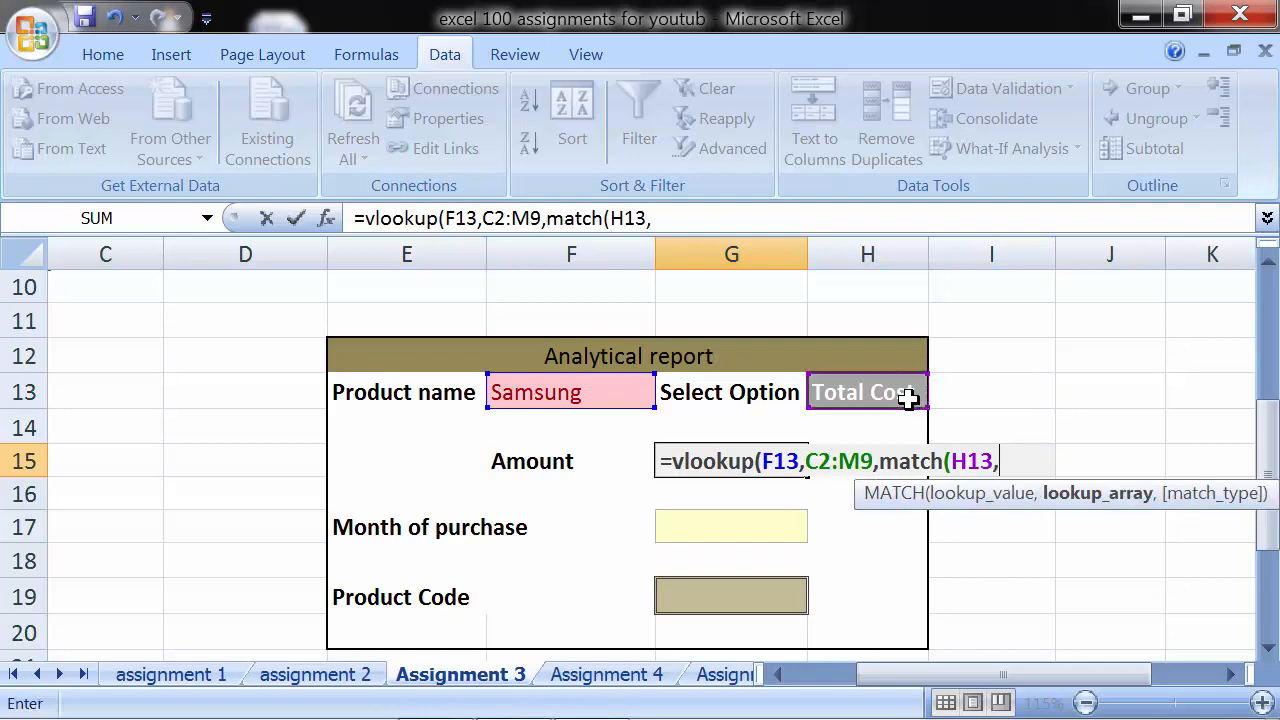
- Set the MATCH lookup array to the table's heading row C2:M2
scroll(907, 398, up, 3)
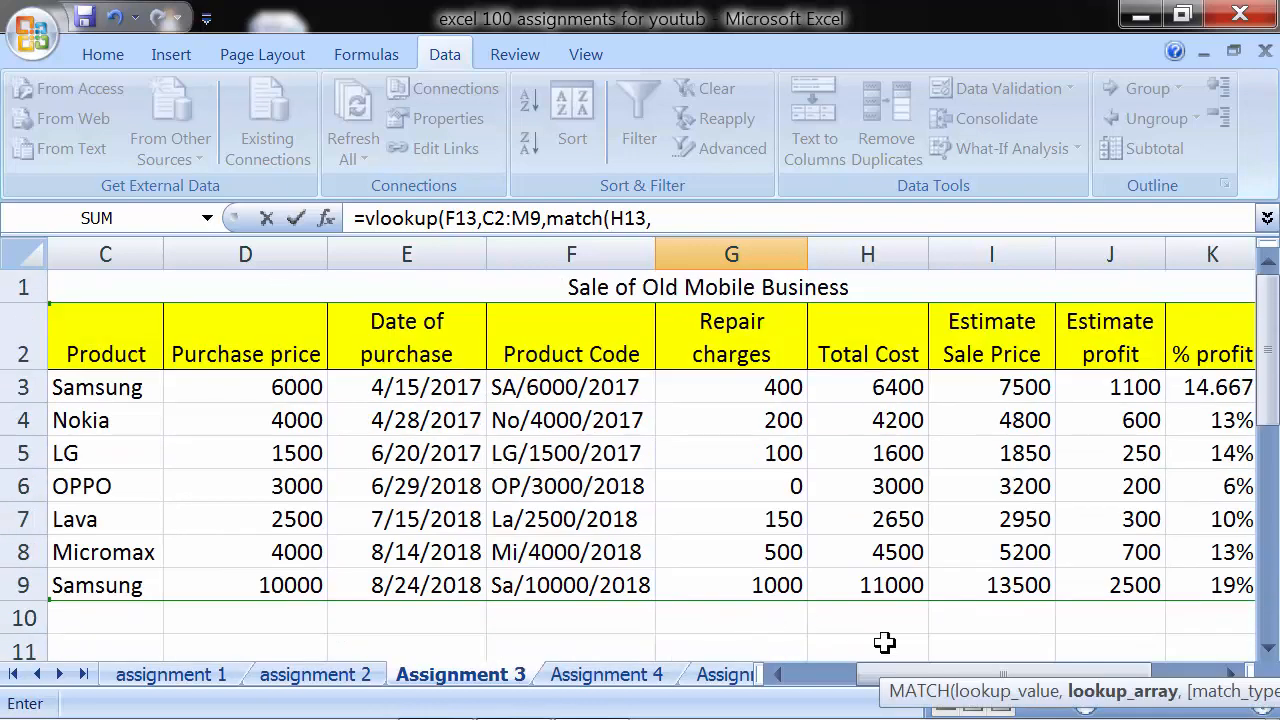
click(902, 688)
drag(904, 674, 830, 672)
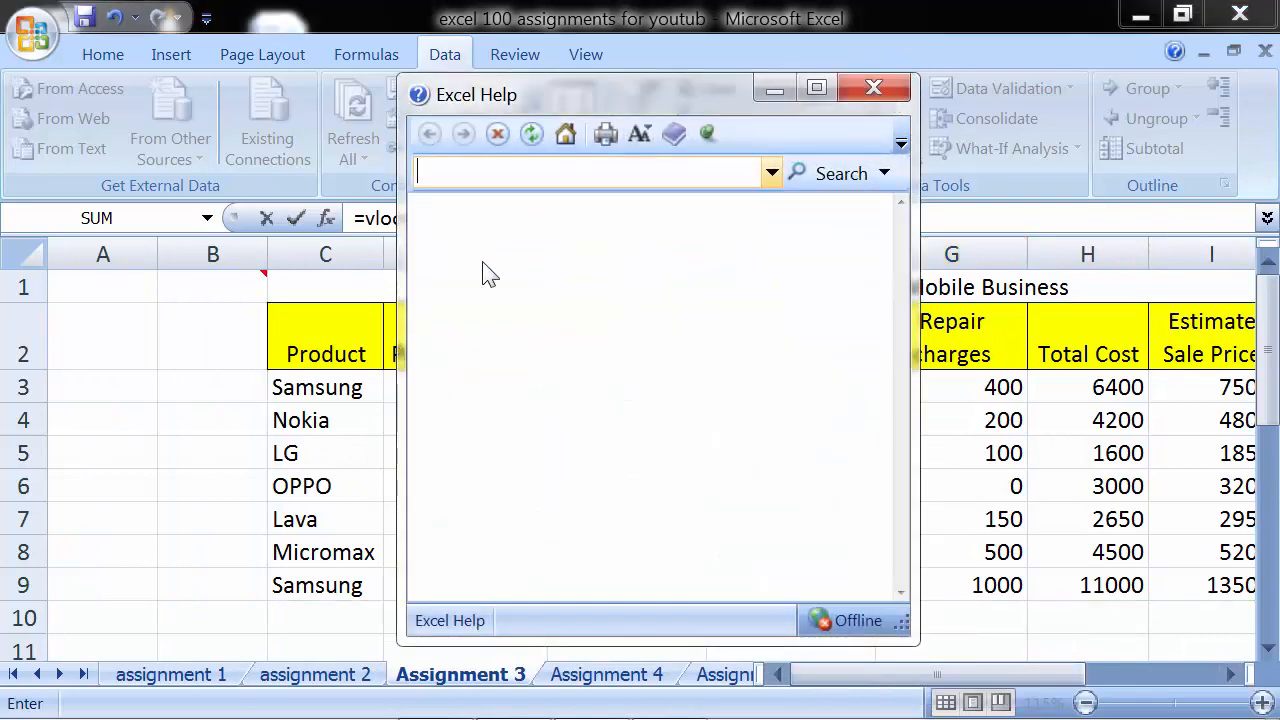
click(872, 89)
drag(337, 326, 1201, 346)
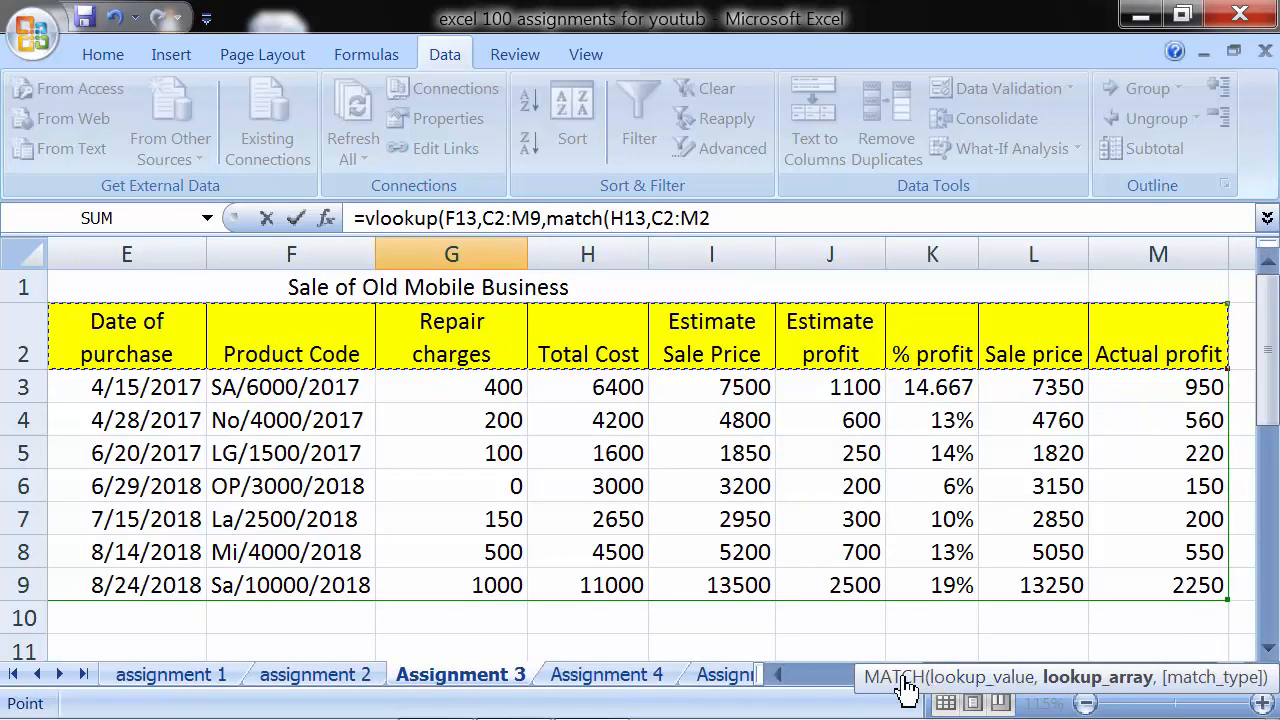
click(778, 675)
click(778, 675)
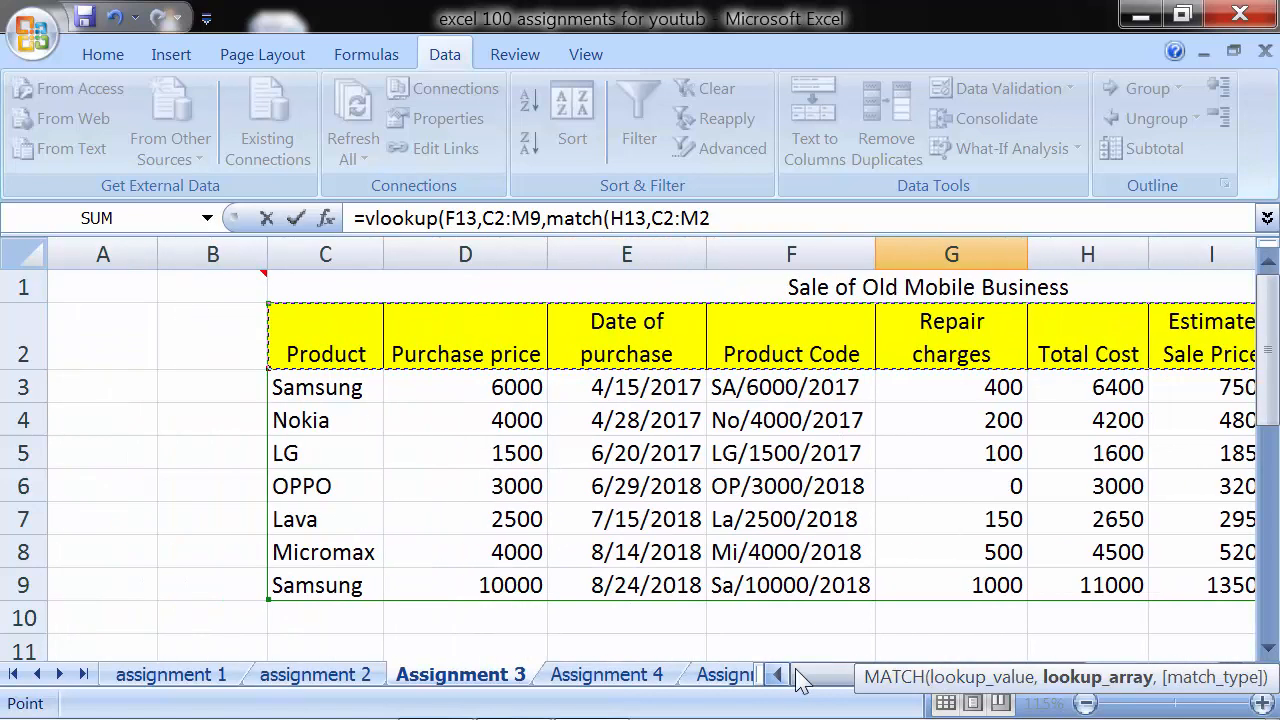
- Finish MATCH with match type 0 and VLOOKUP with FALSE for exact matches, and enter the Amount formula in G15
scroll(1010, 519, down, 3)
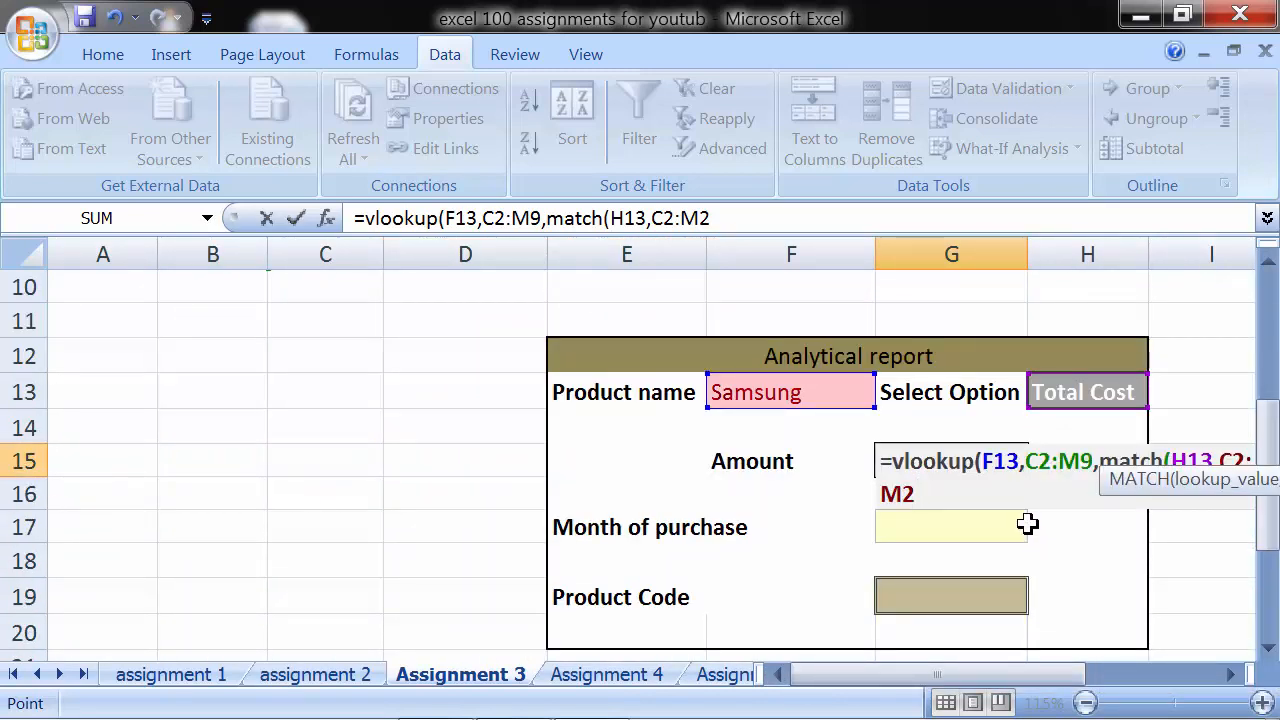
text(,0)
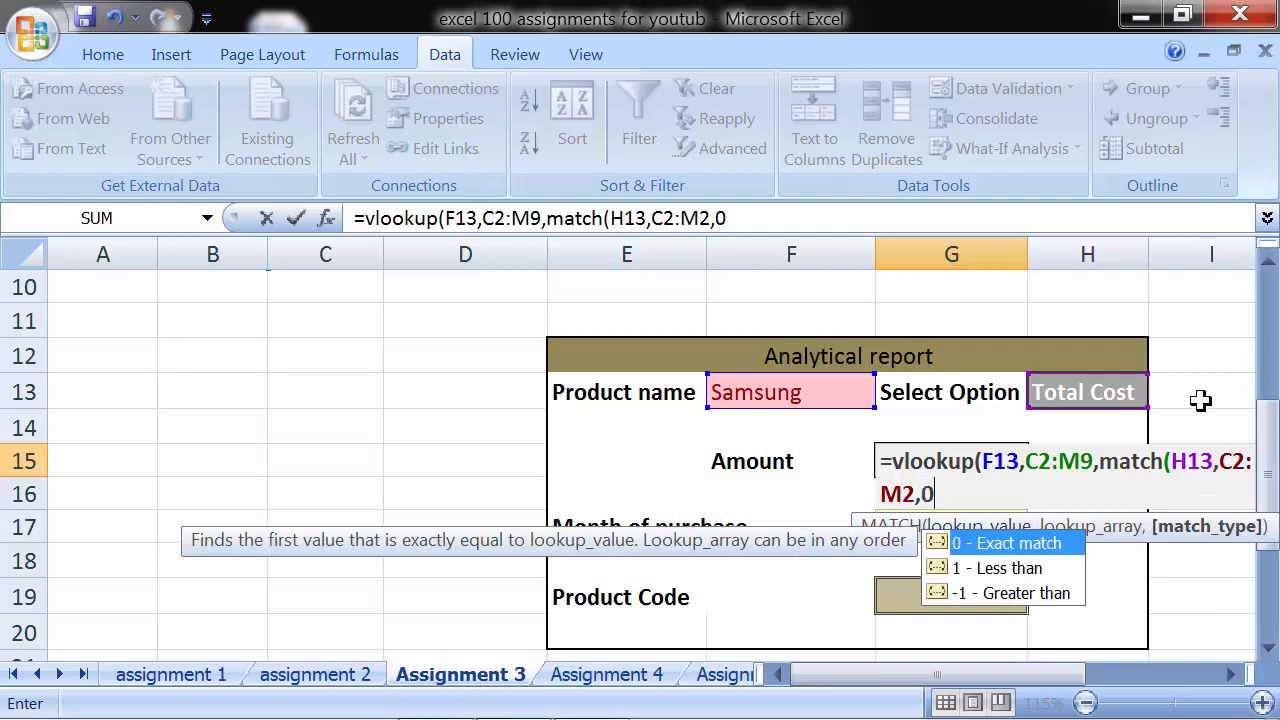
scroll(995, 366, up, 3)
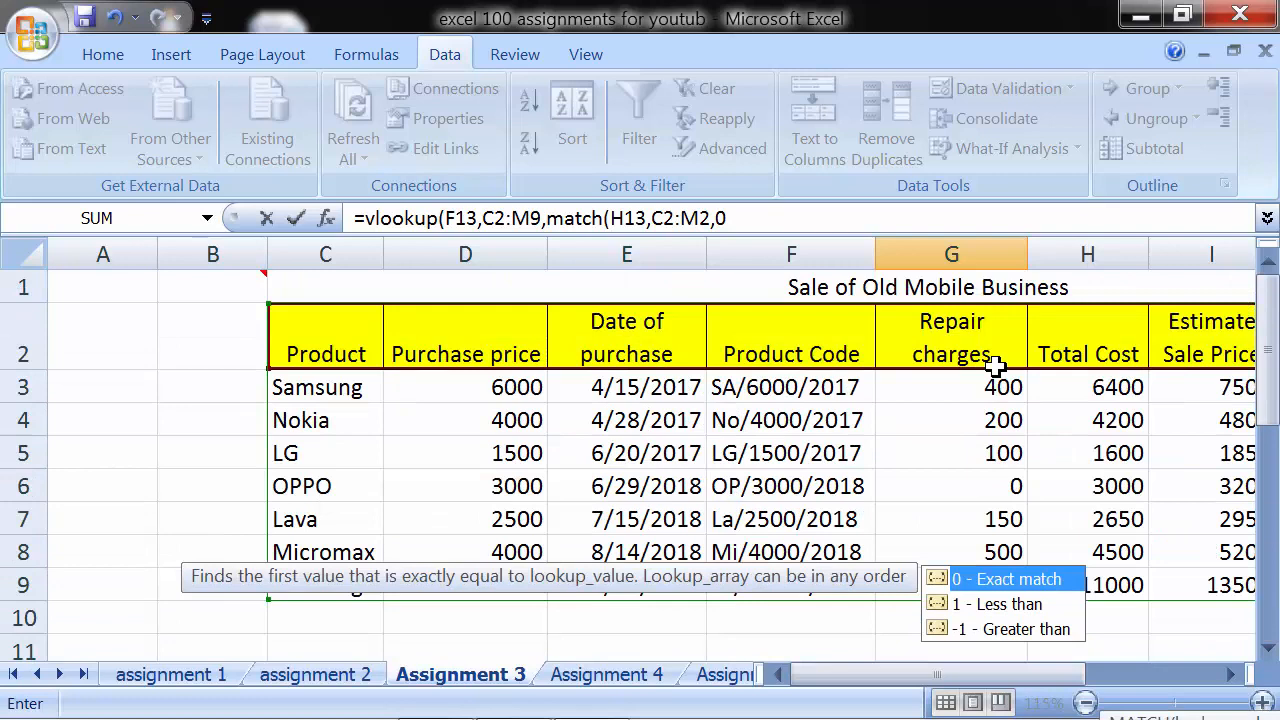
scroll(995, 366, down, 4)
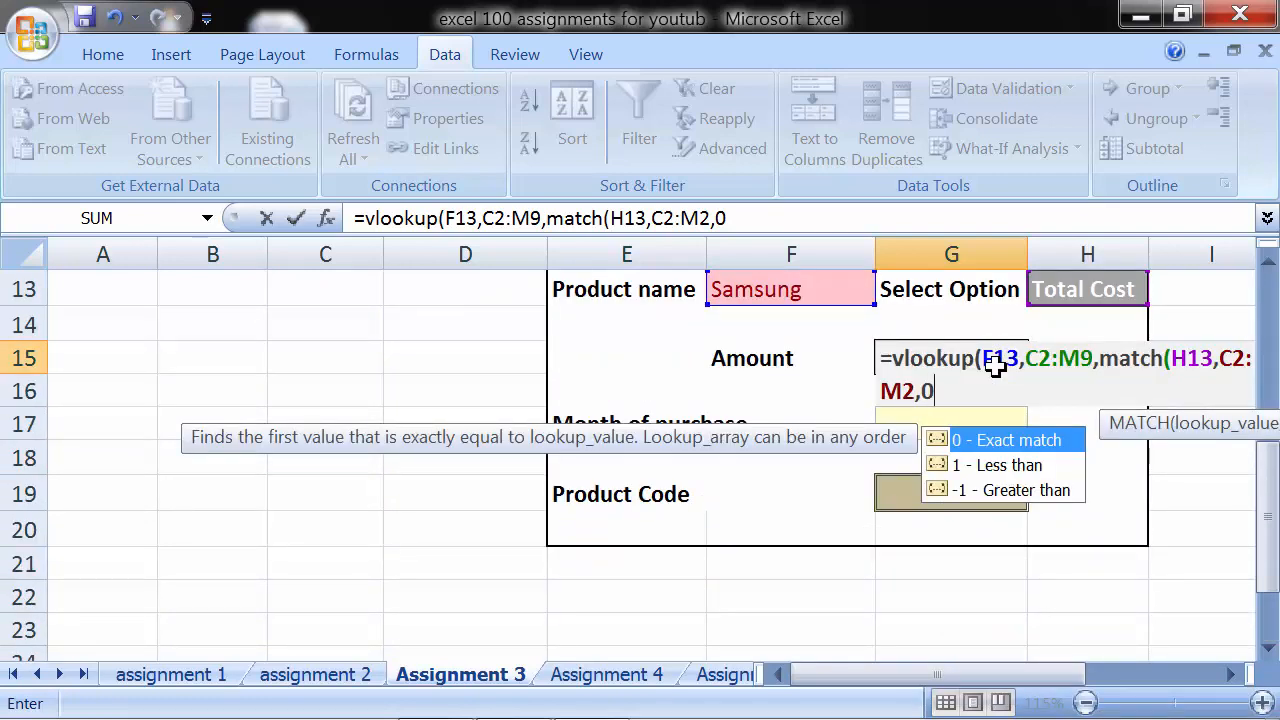
text())
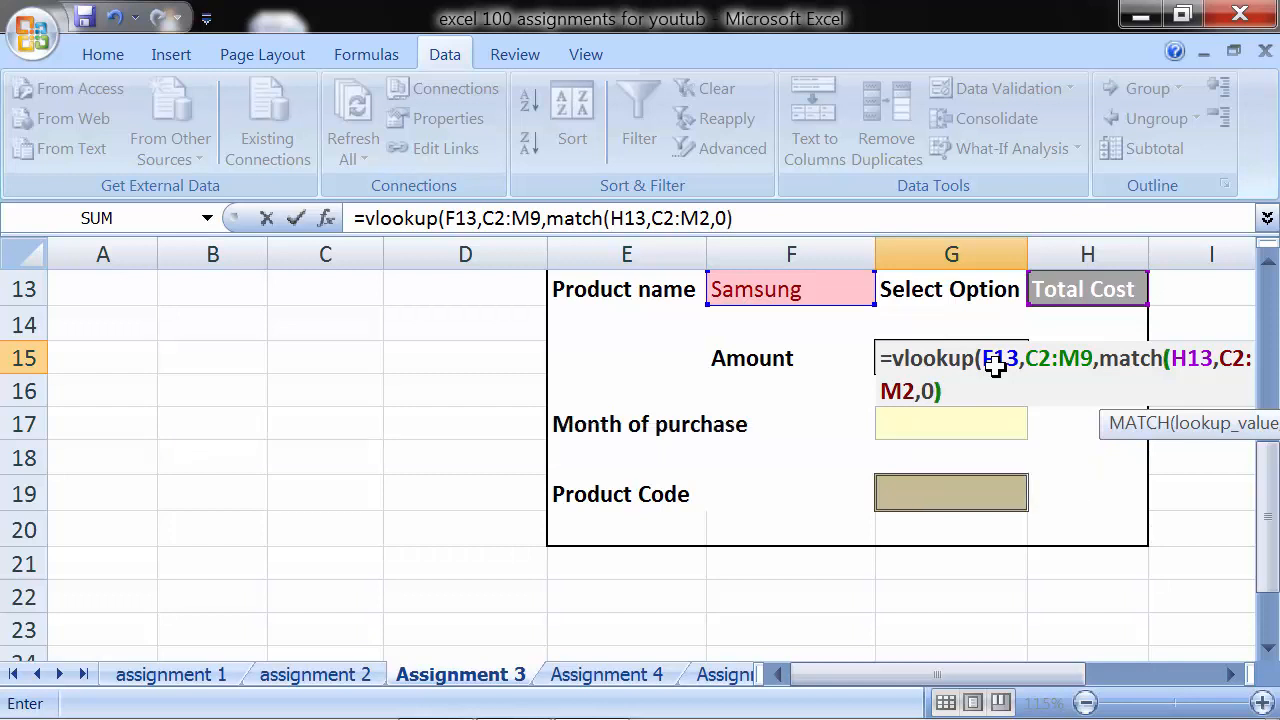
text(,)
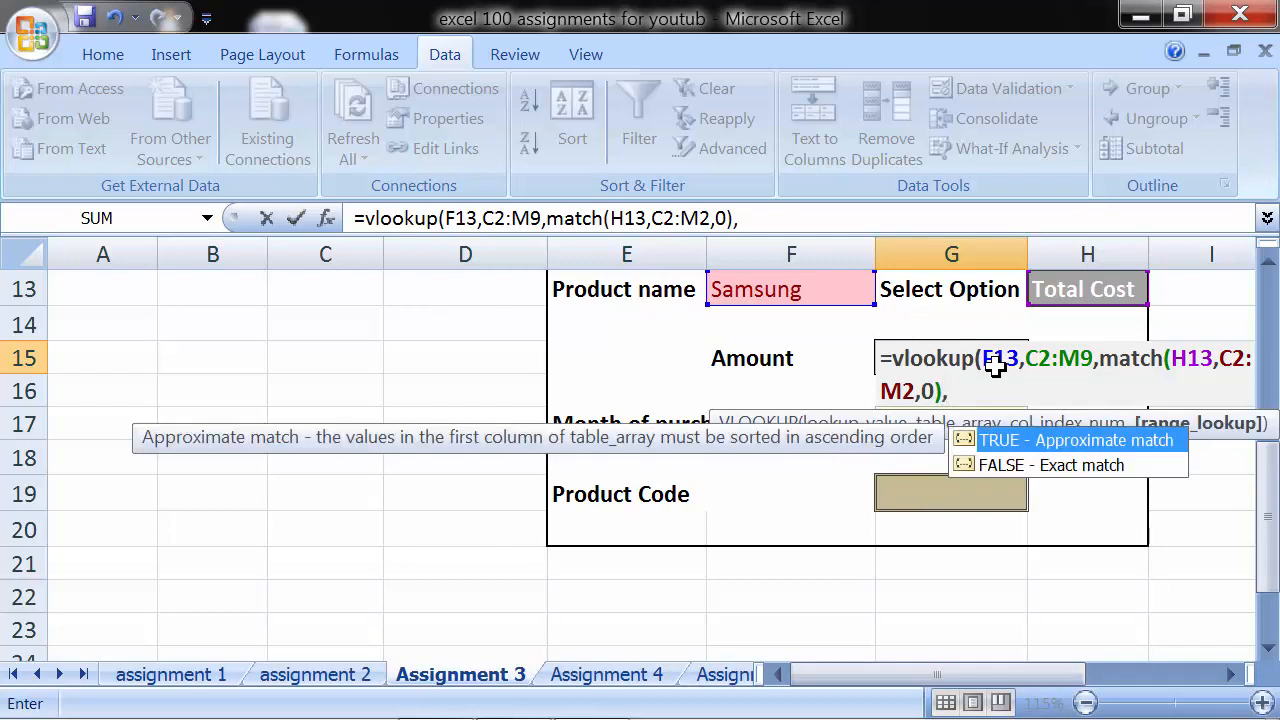
key(Down)
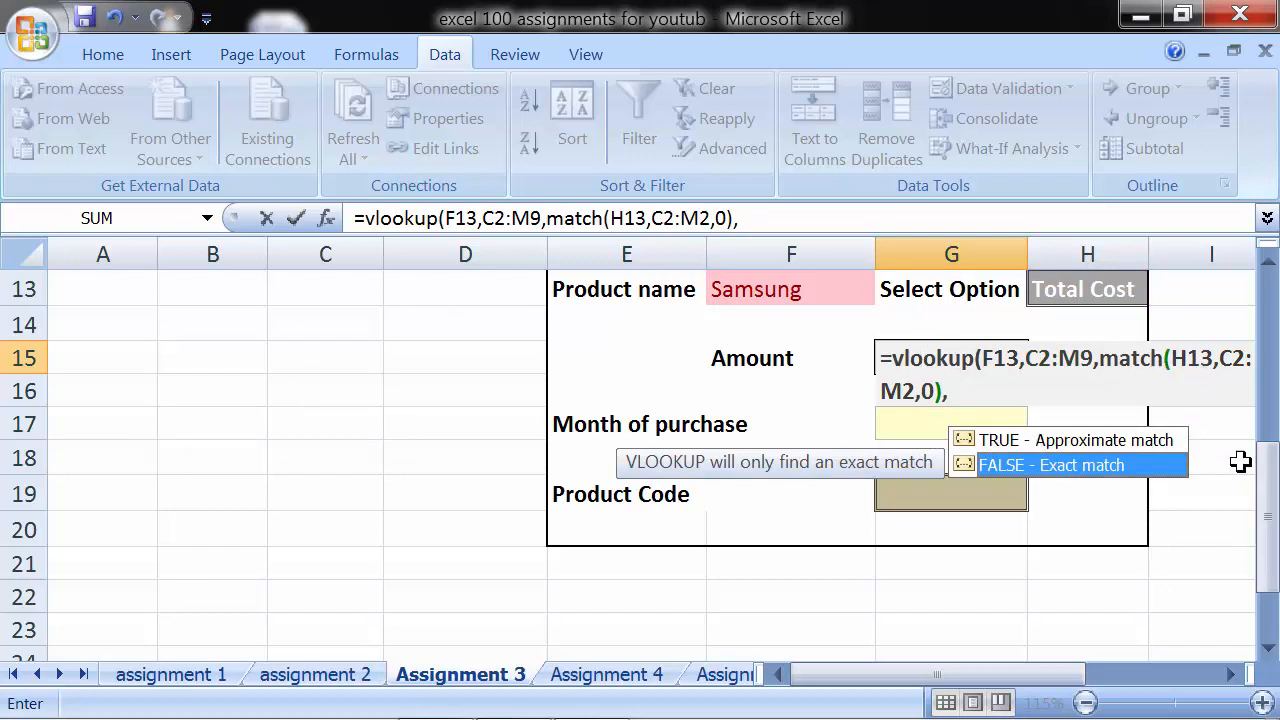
mouse_move(1265, 460)
mouse_down()
mouse_move(1270, 335)
mouse_move(1268, 467)
mouse_up()
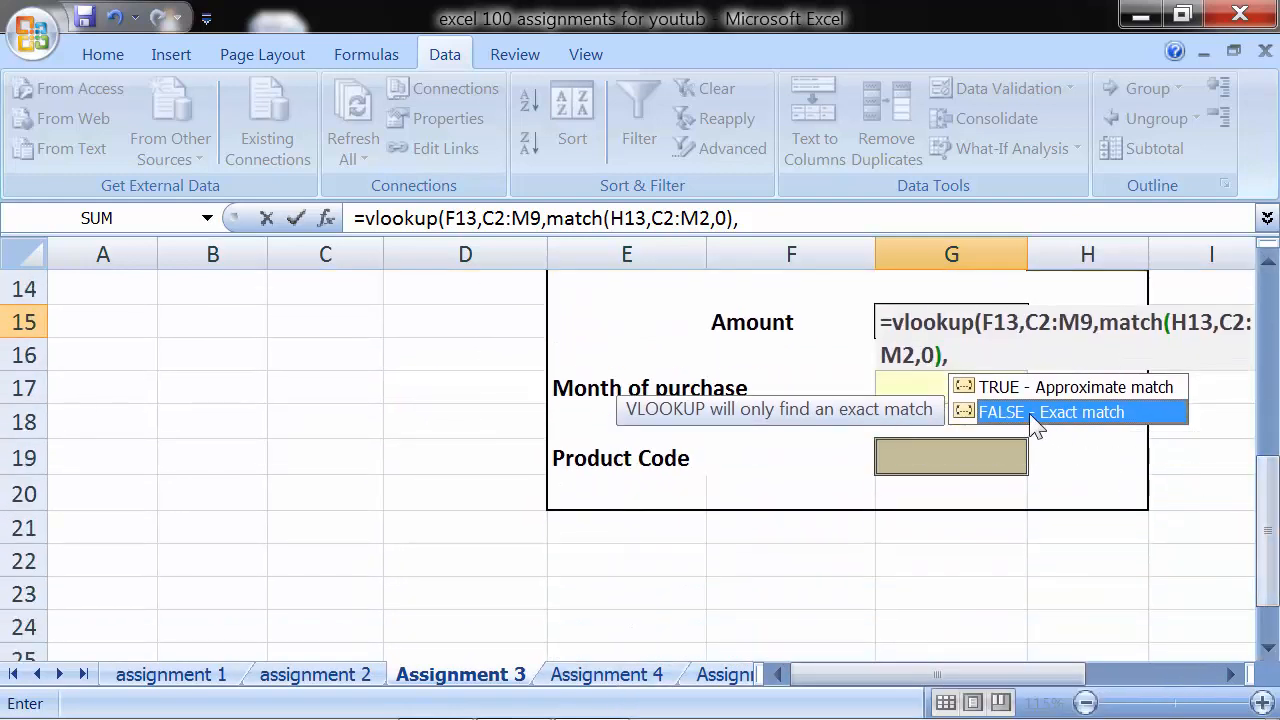
double_click(1030, 414)
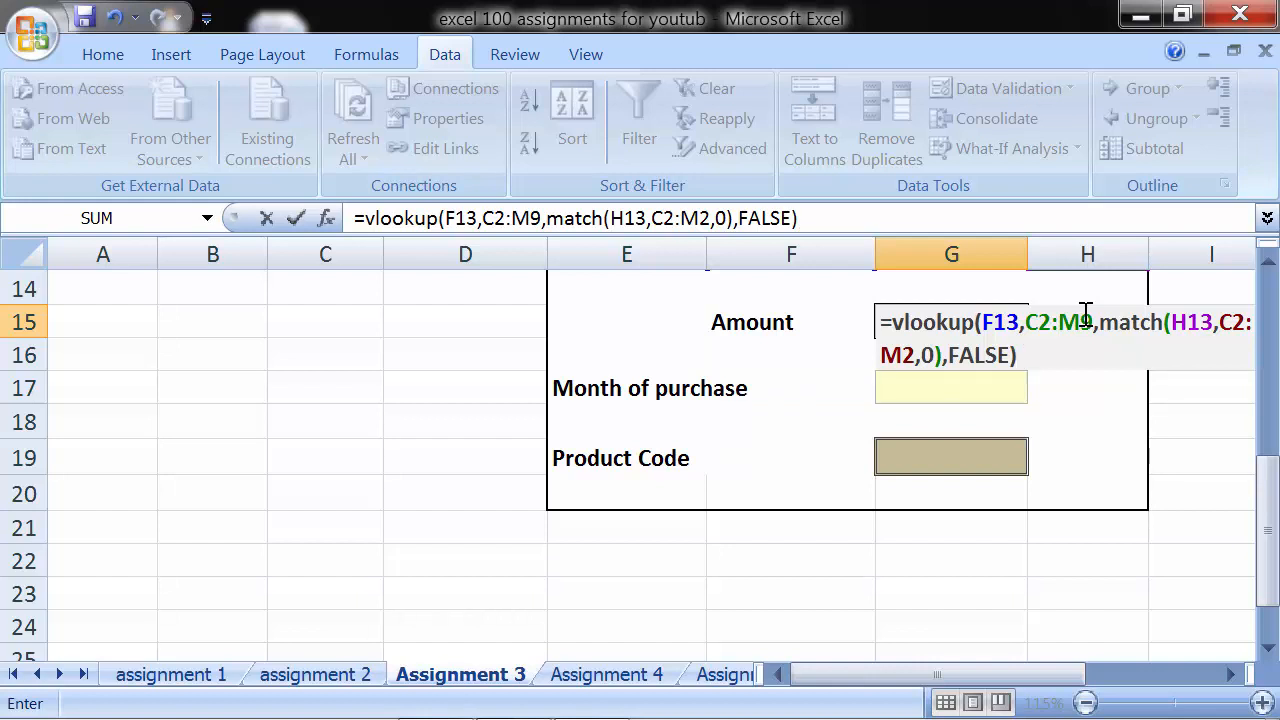
key(Return)
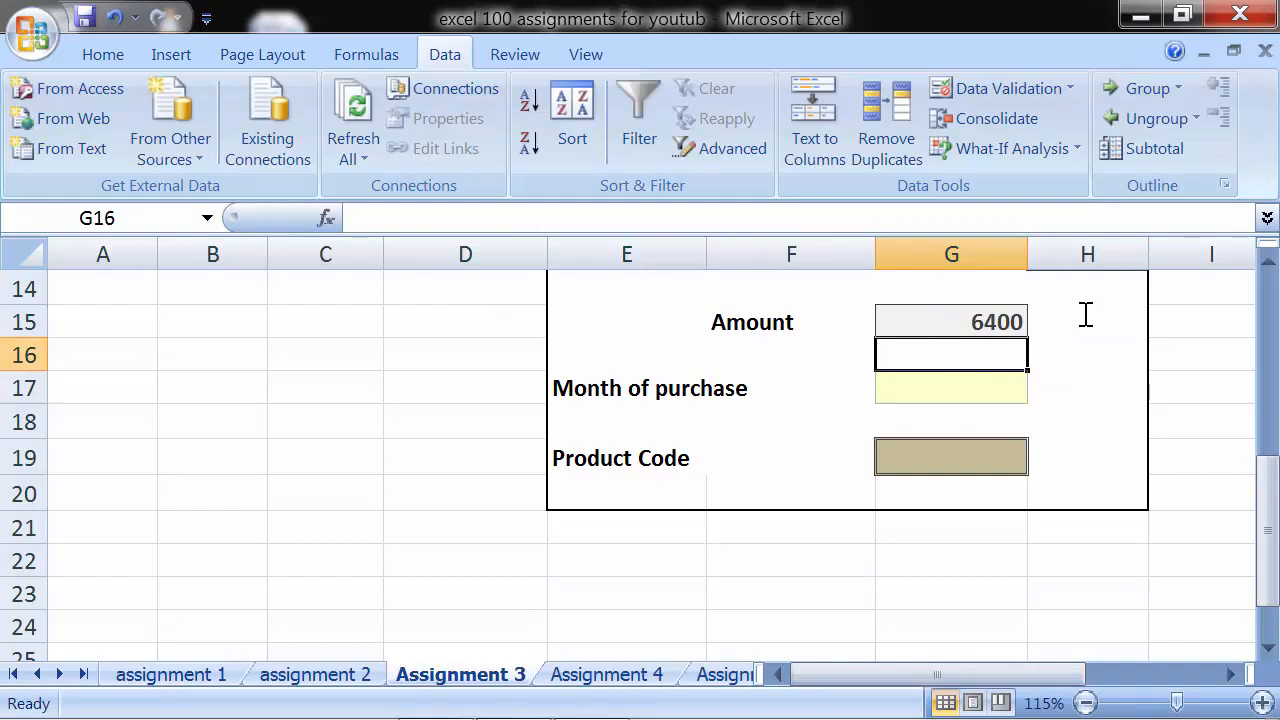
- Check the Amount in G15 against the first Samsung row's Total Cost in the product table
key(Up)
scroll(1060, 331, up, 2)
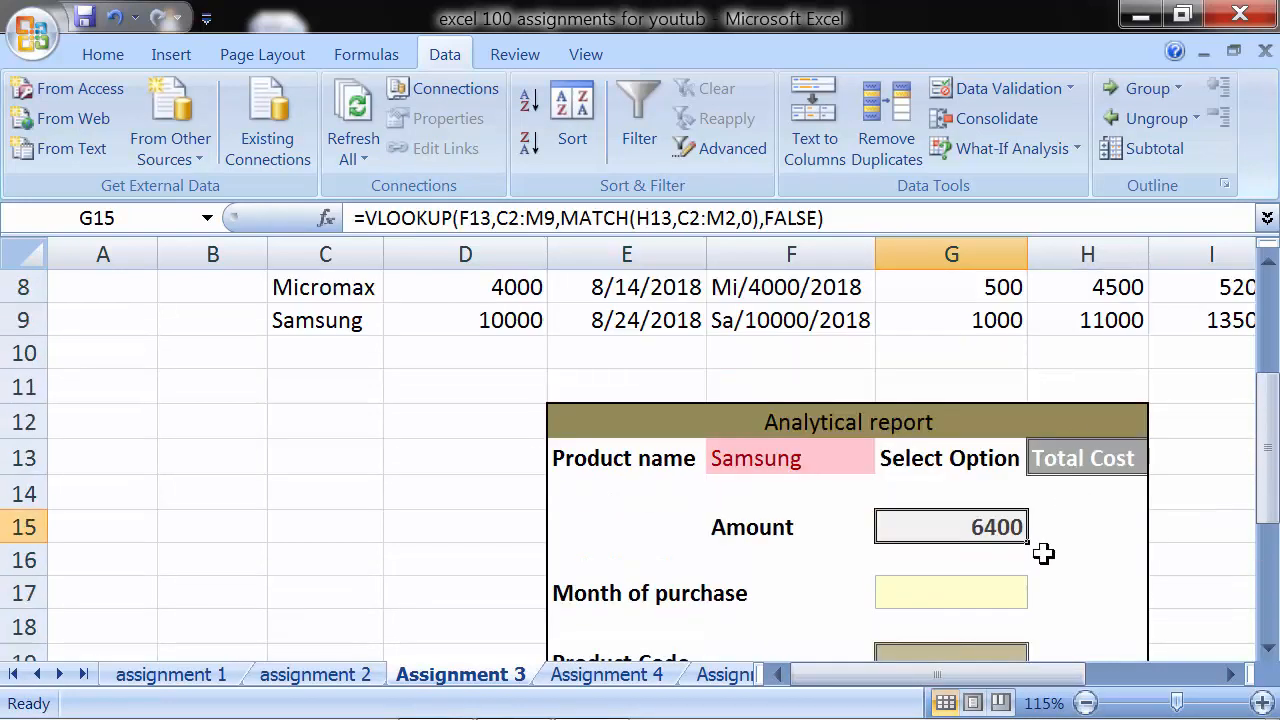
click(808, 460)
scroll(755, 452, up, 2)
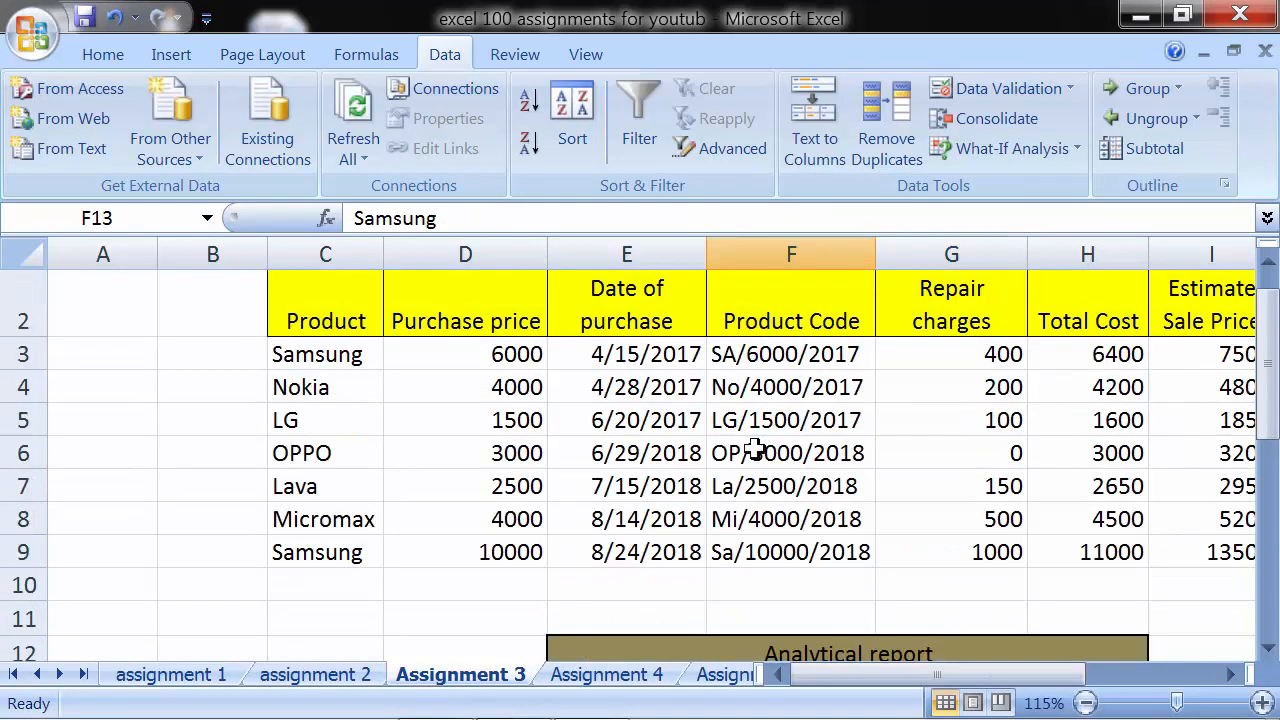
click(300, 354)
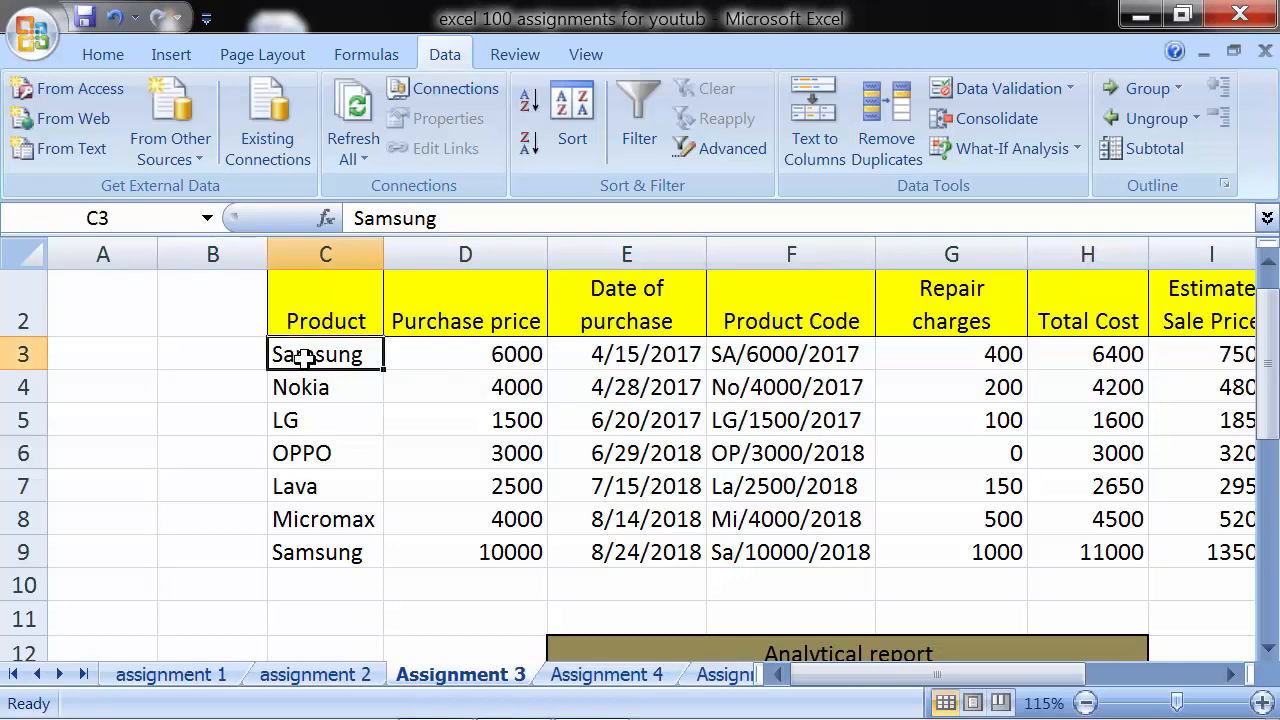
click(1052, 353)
scroll(1030, 482, down, 3)
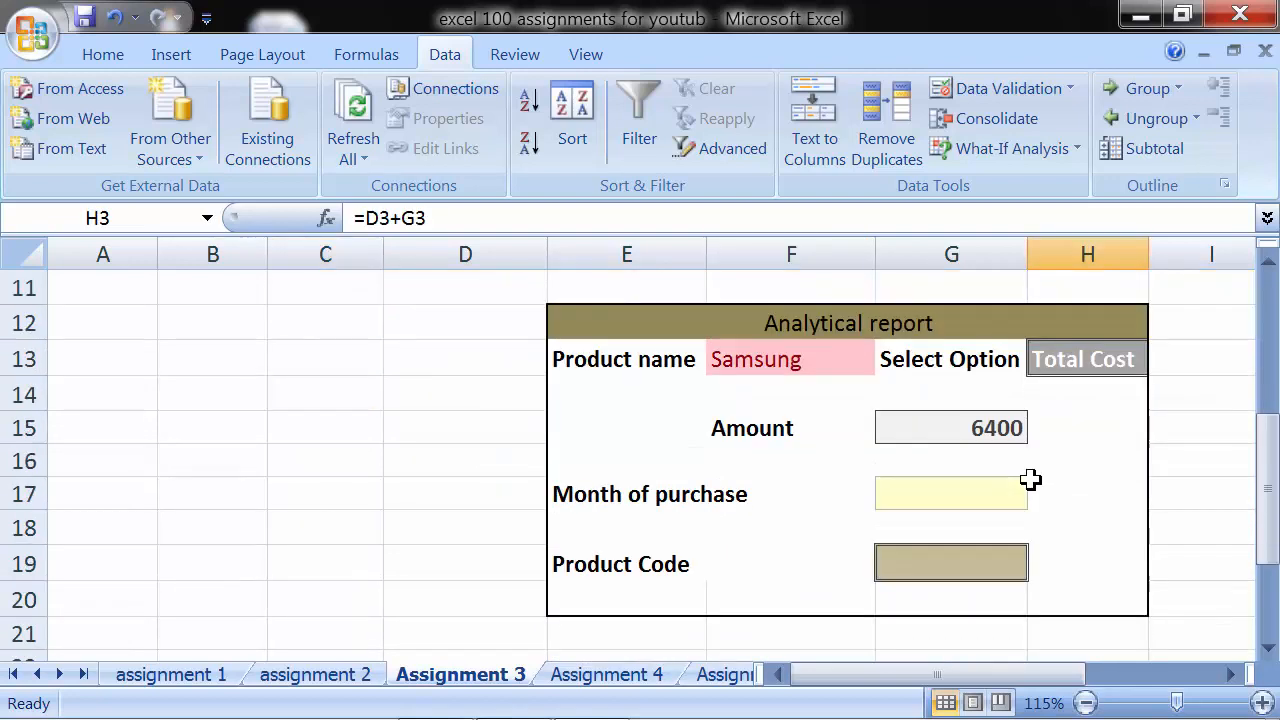
- Choose Repair charges as the option in H13 and check the Amount against the first Samsung row's repair charges
click(1100, 360)
click(1153, 361)
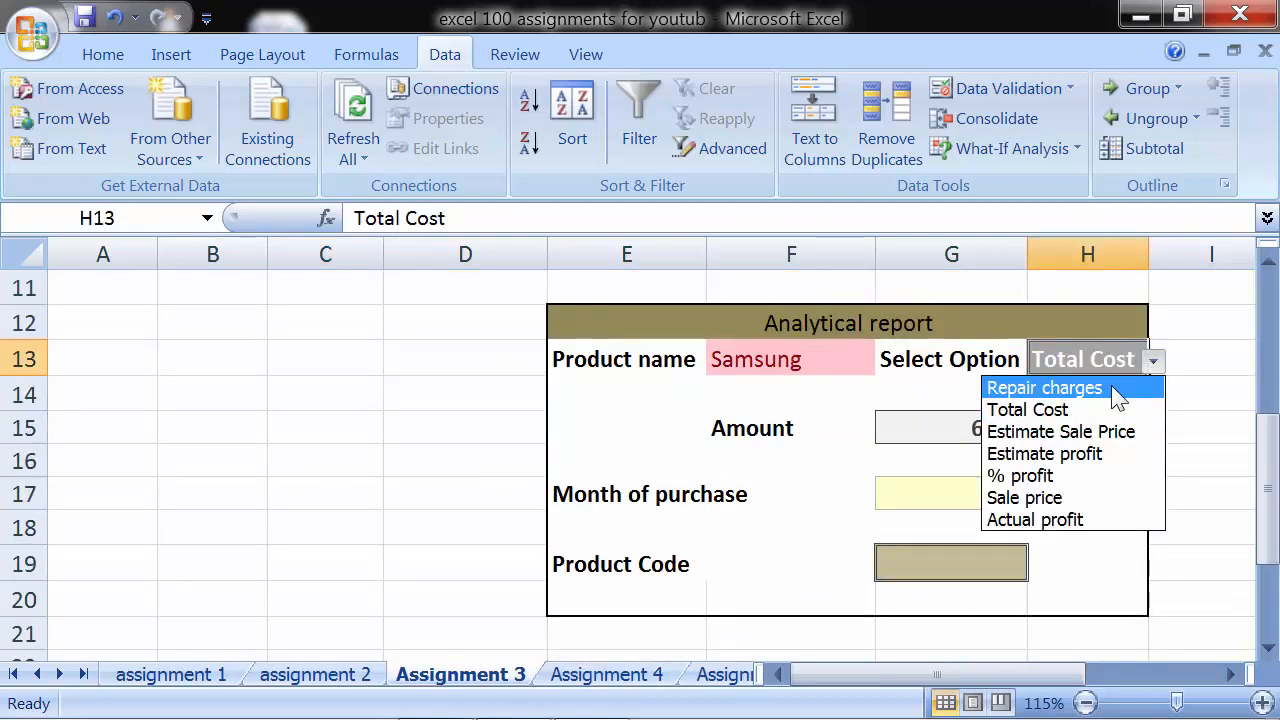
click(1115, 388)
scroll(1112, 386, up, 3)
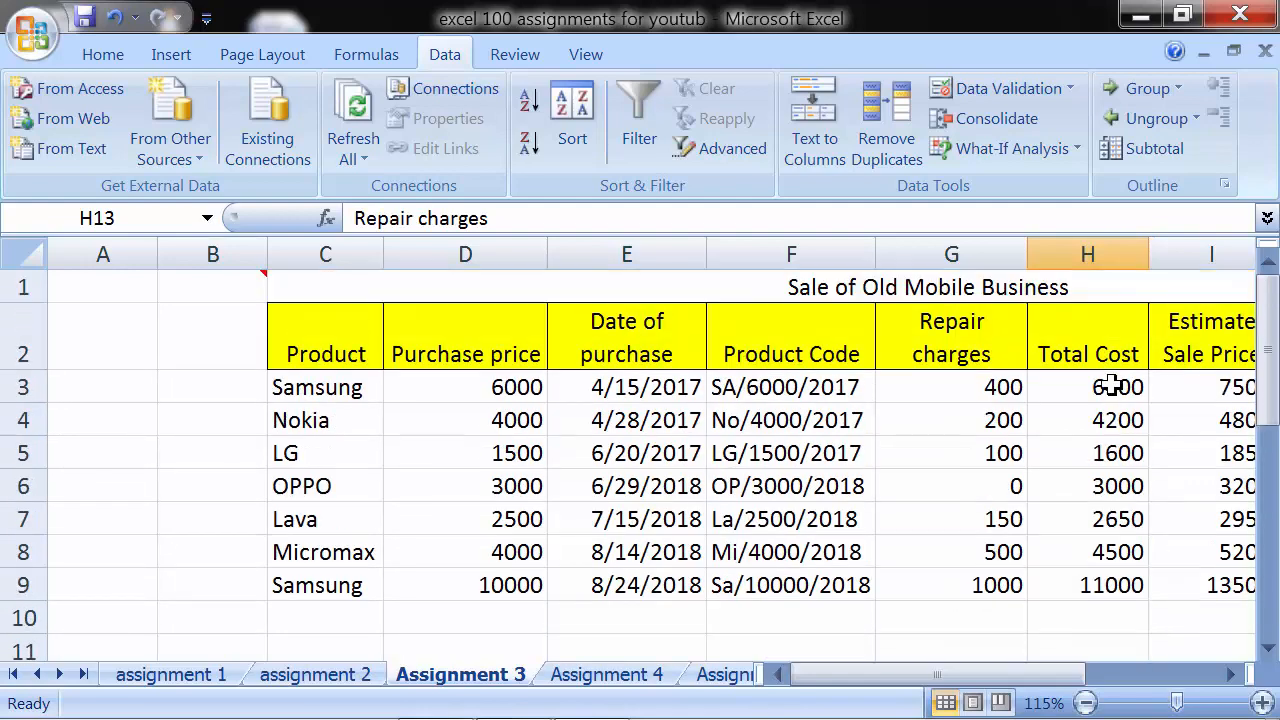
click(920, 386)
scroll(960, 453, down, 3)
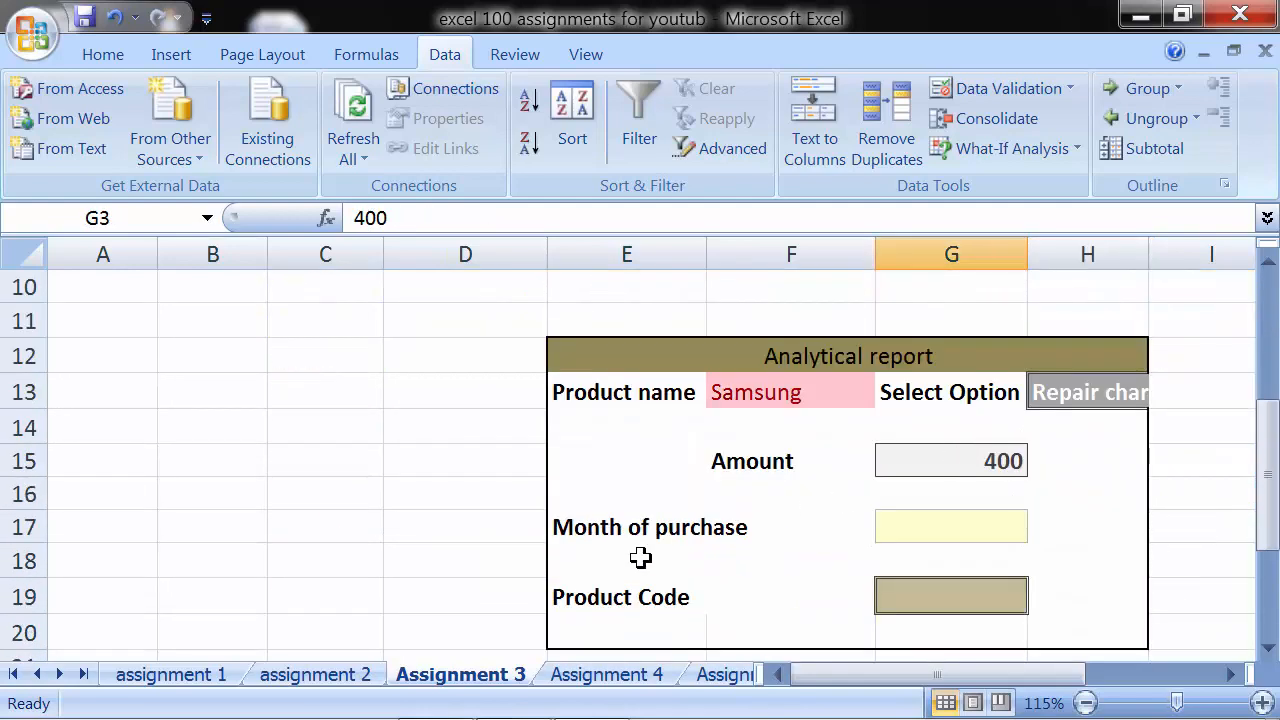
- Start a VLOOKUP formula for Month of purchase in G17, with the product name in F13 as the lookup value
click(906, 538)
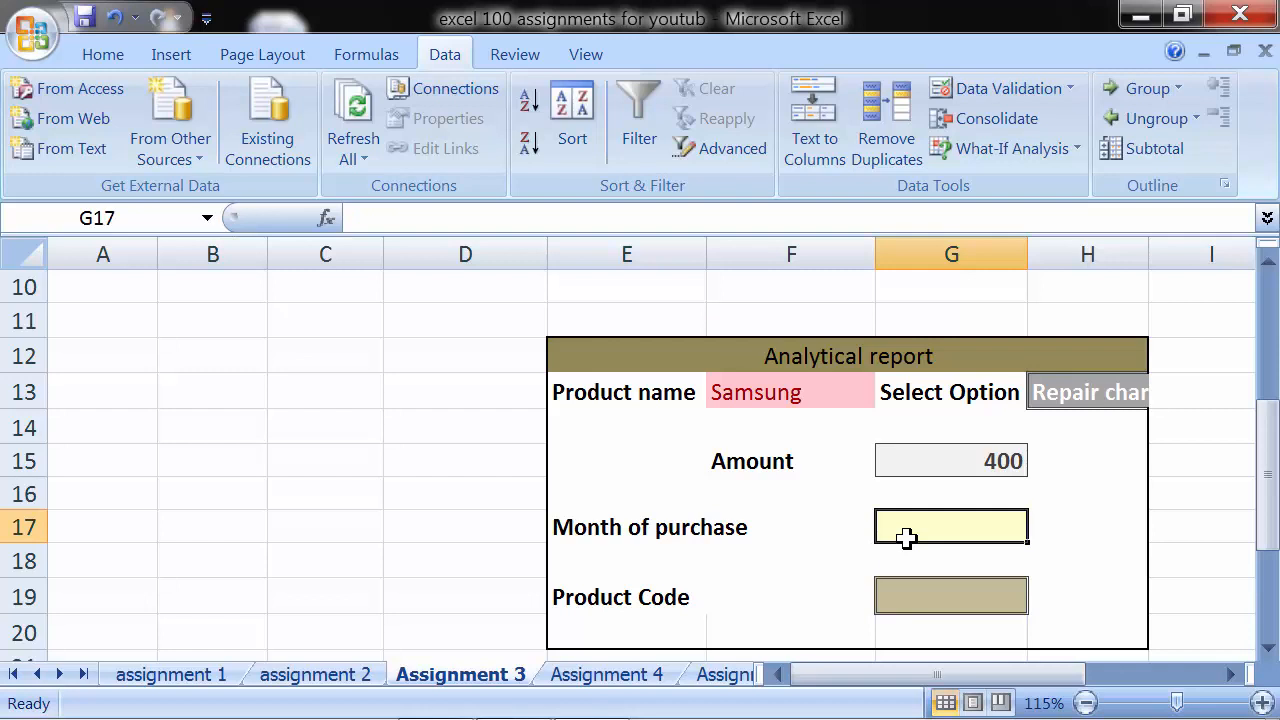
click(780, 396)
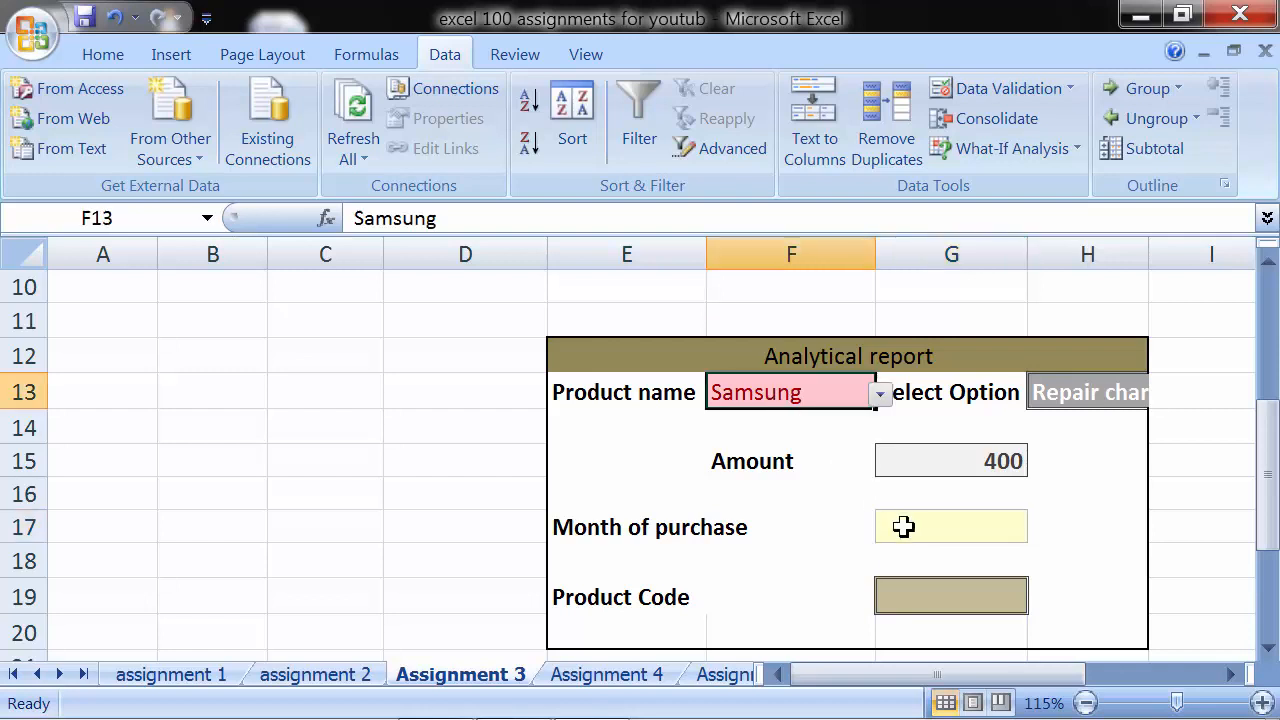
click(904, 527)
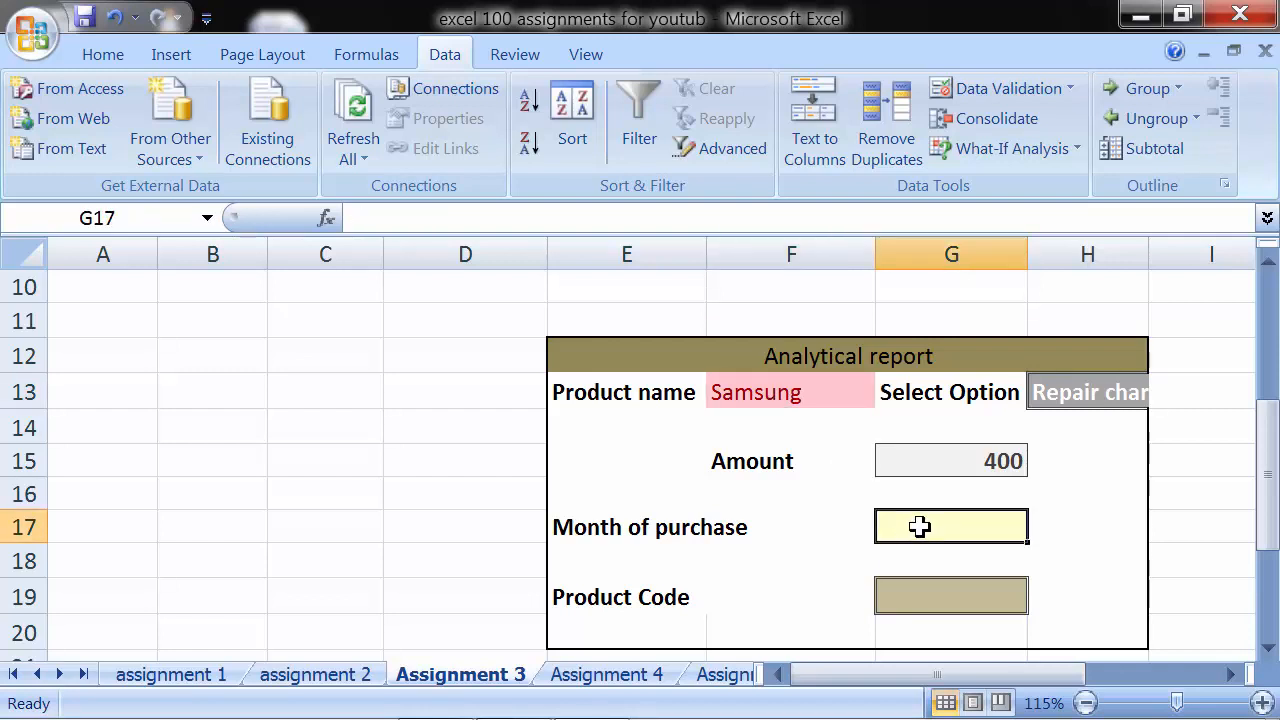
text(=)
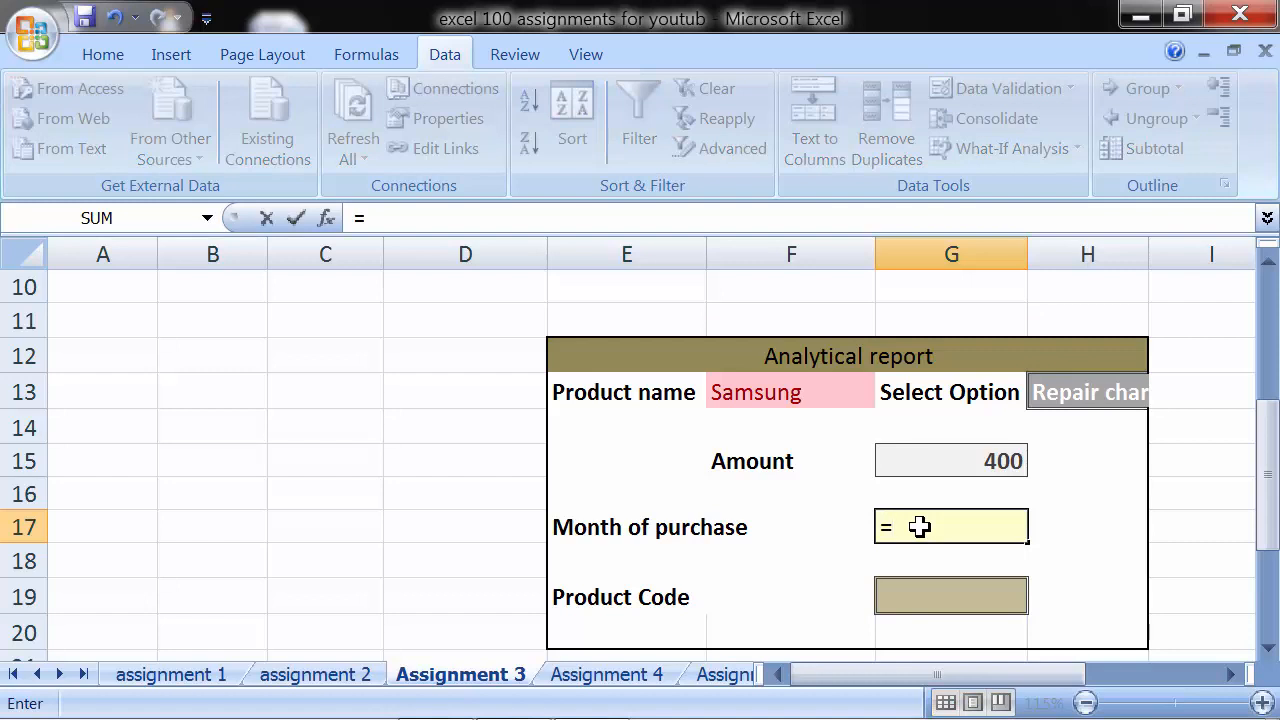
text(vlookup)
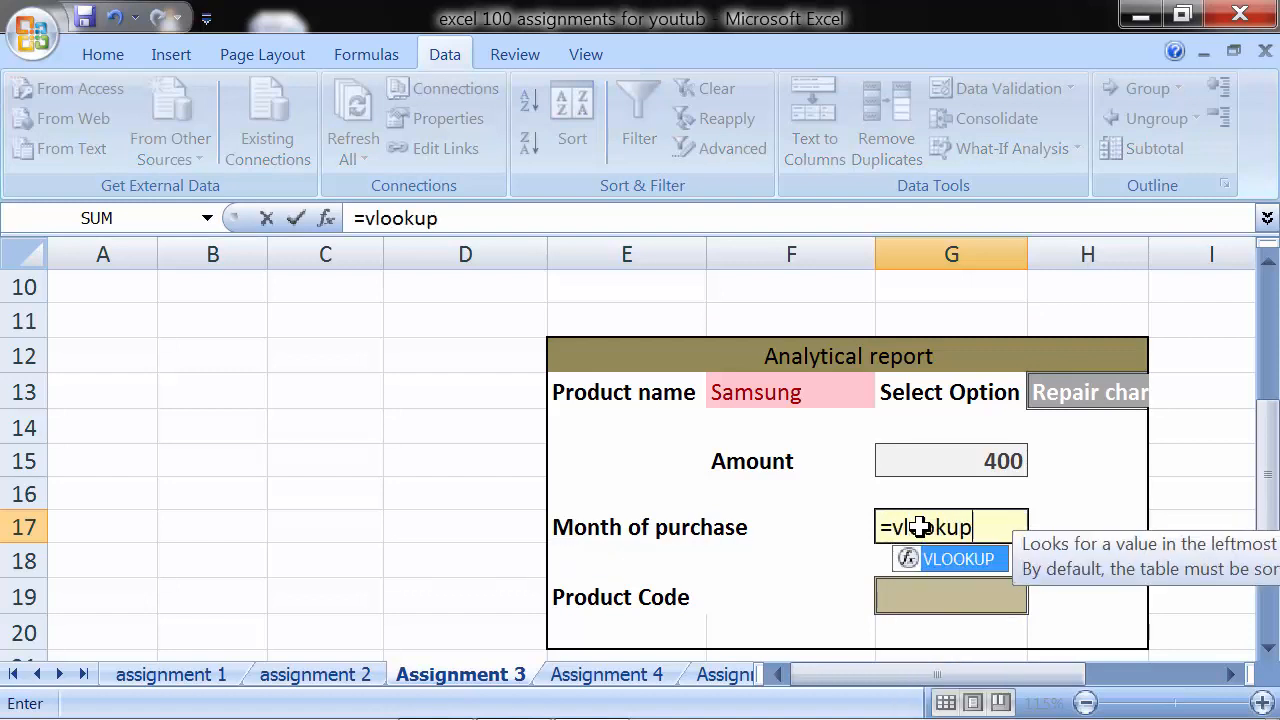
text(()
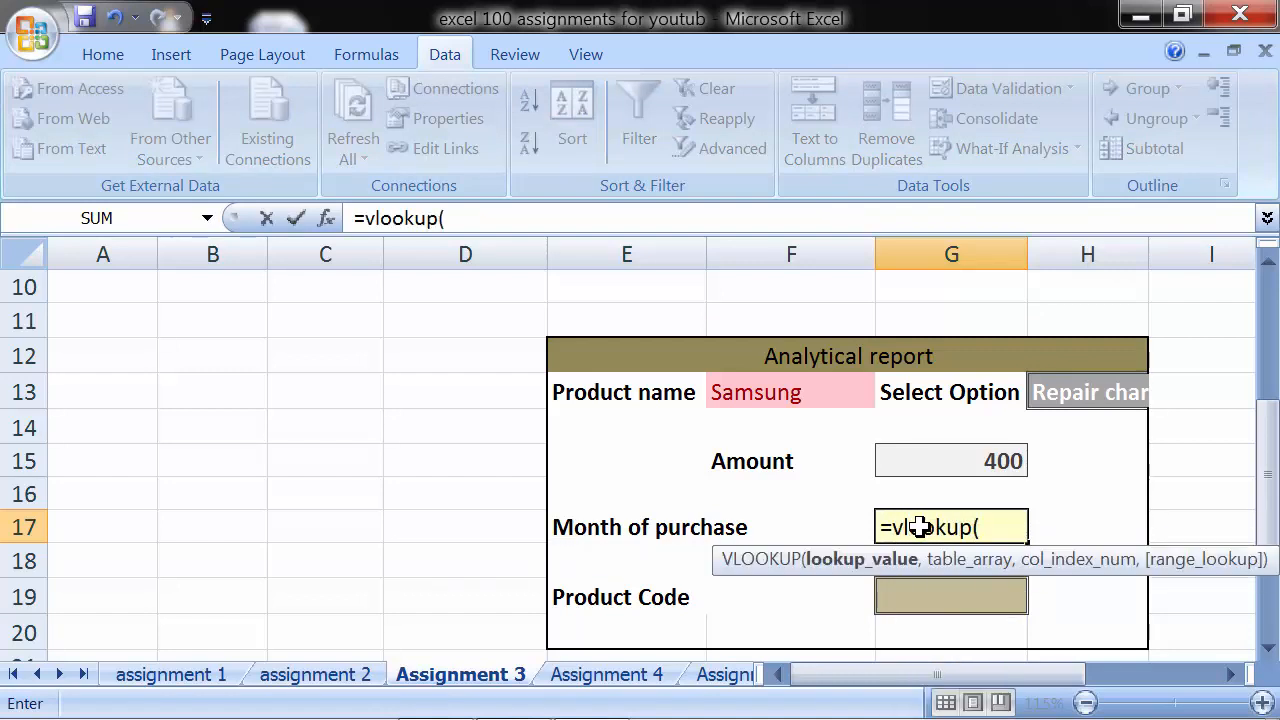
click(781, 390)
text(,)
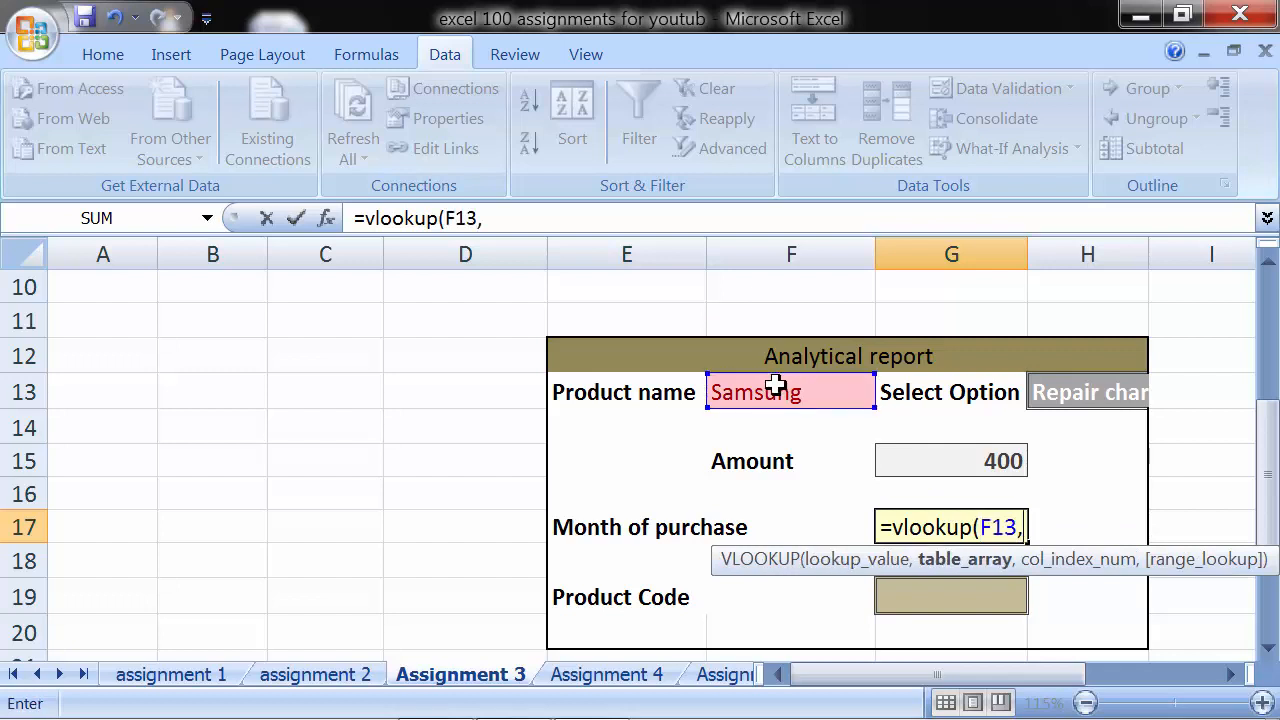
- Set the G17 VLOOKUP's table array to C2:E9, its column index to 3 and its range lookup to FALSE
scroll(771, 380, up, 3)
drag(347, 364, 597, 582)
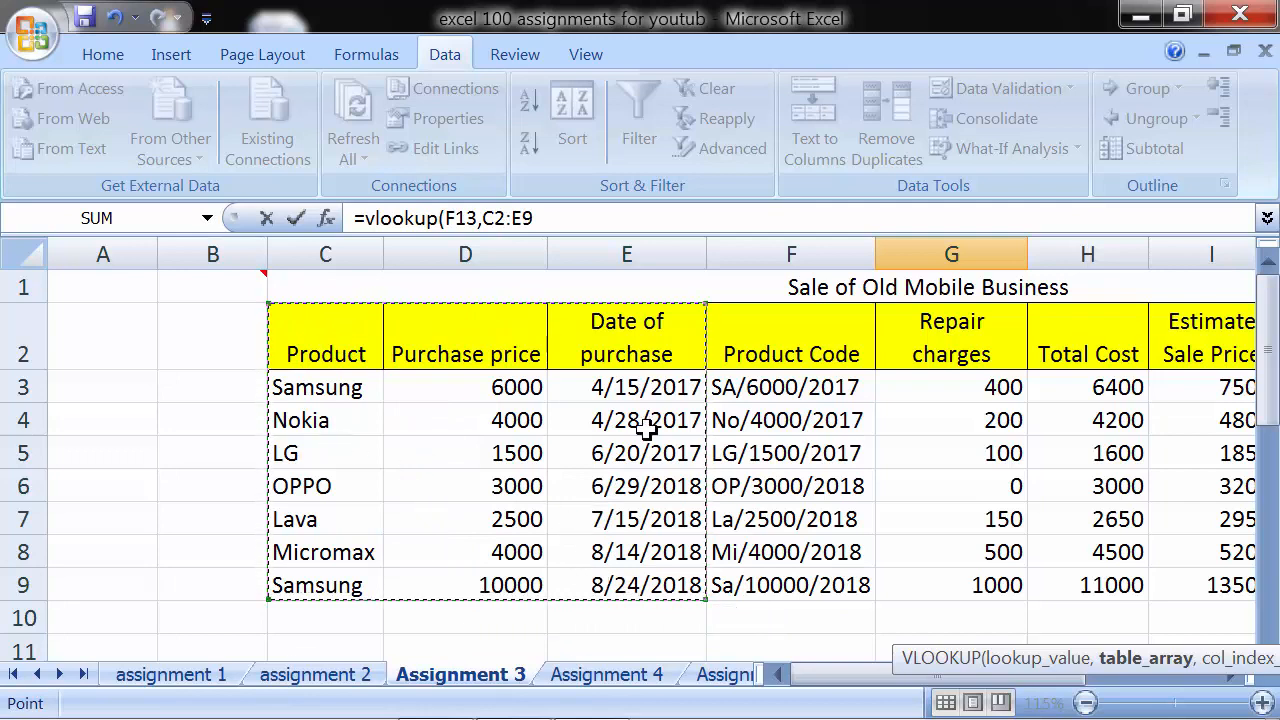
scroll(571, 403, down, 4)
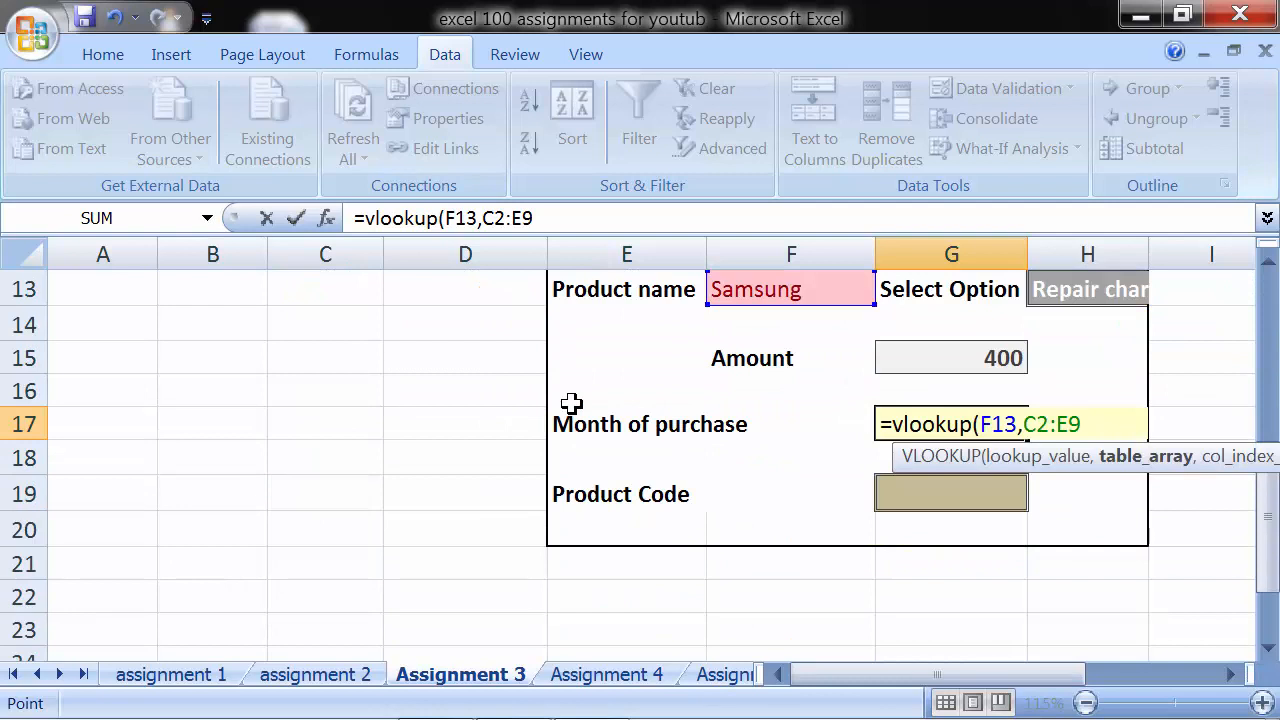
text(,)
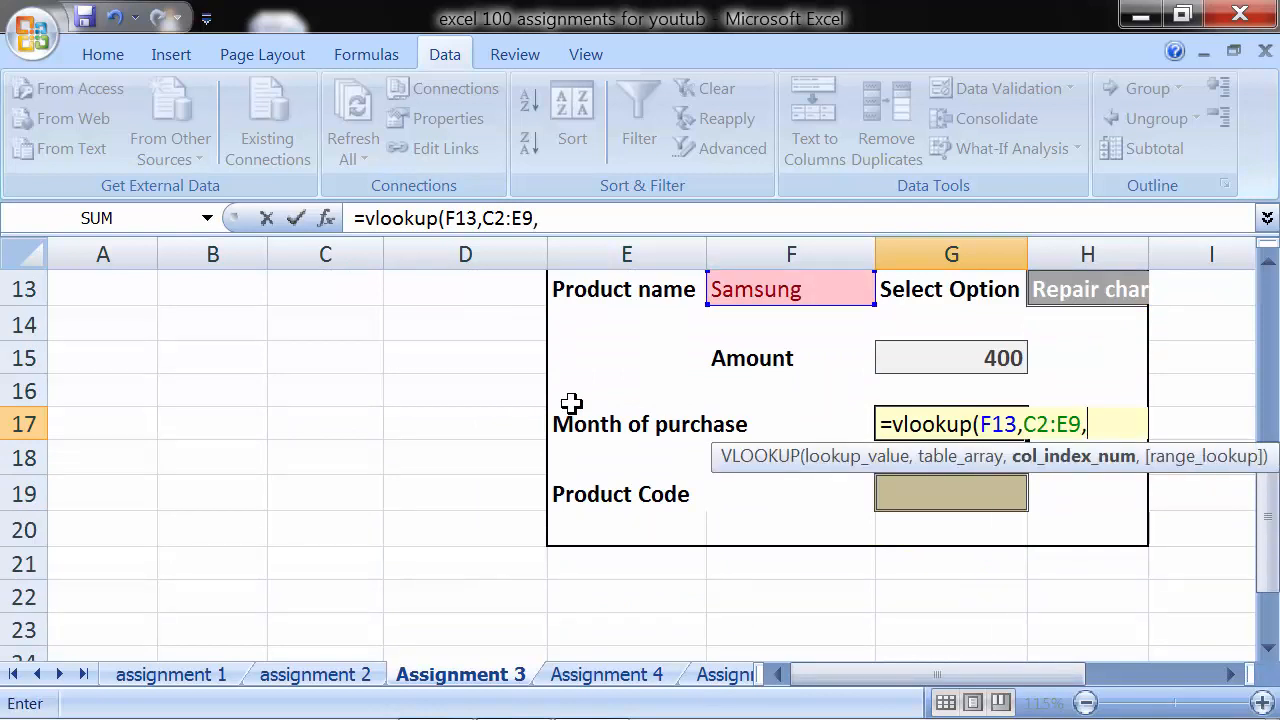
text(3,)
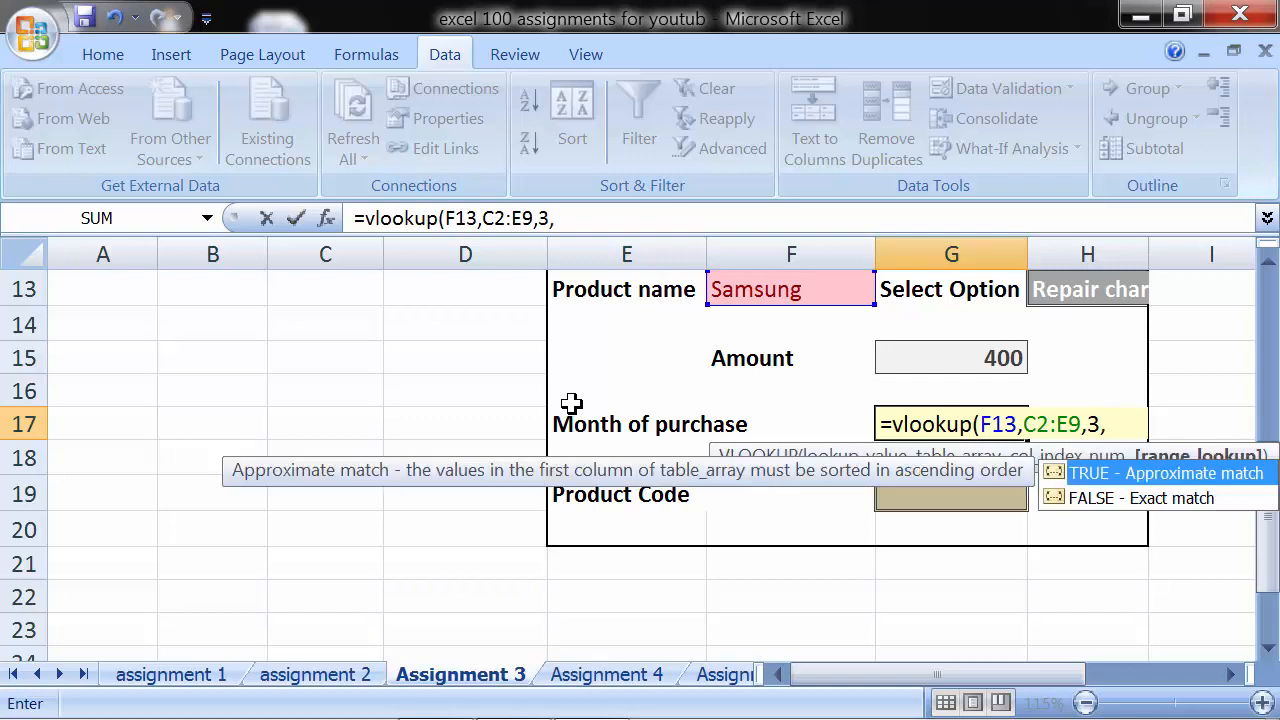
key(Down)
key(Tab)
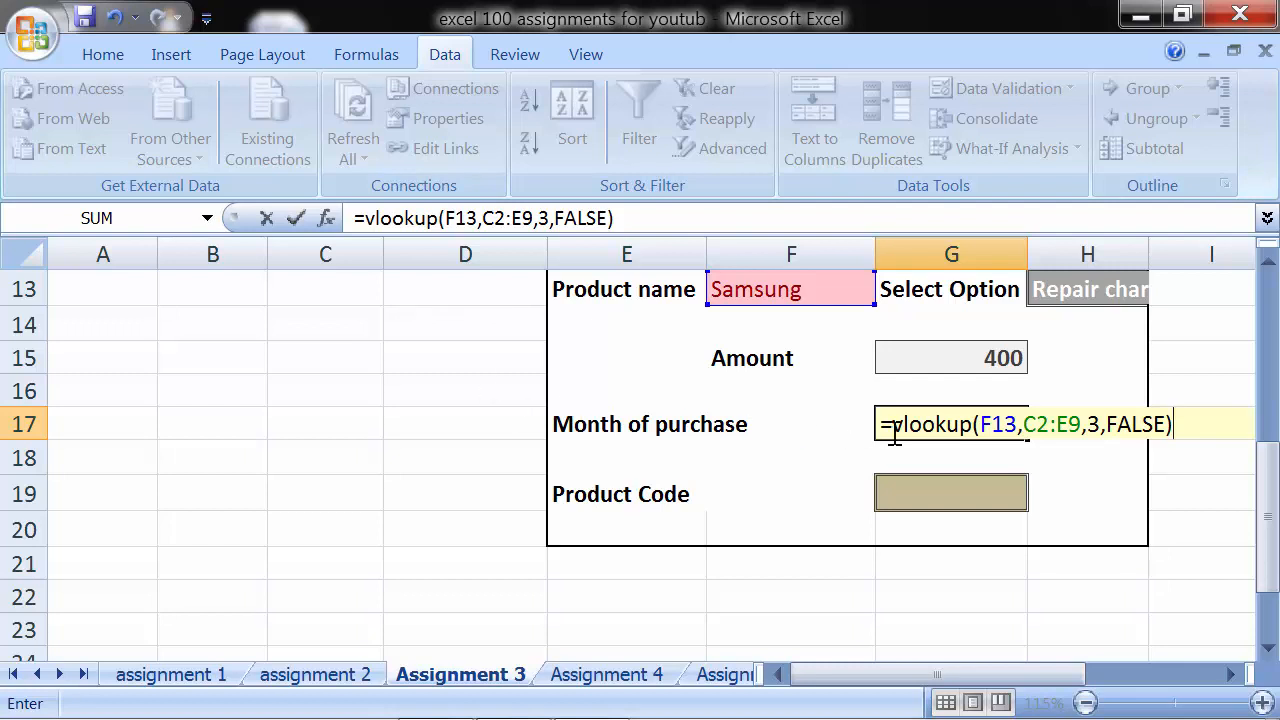
- Wrap the G17 VLOOKUP in a MONTH function and enter the Month of purchase formula
scroll(895, 428, up, 4)
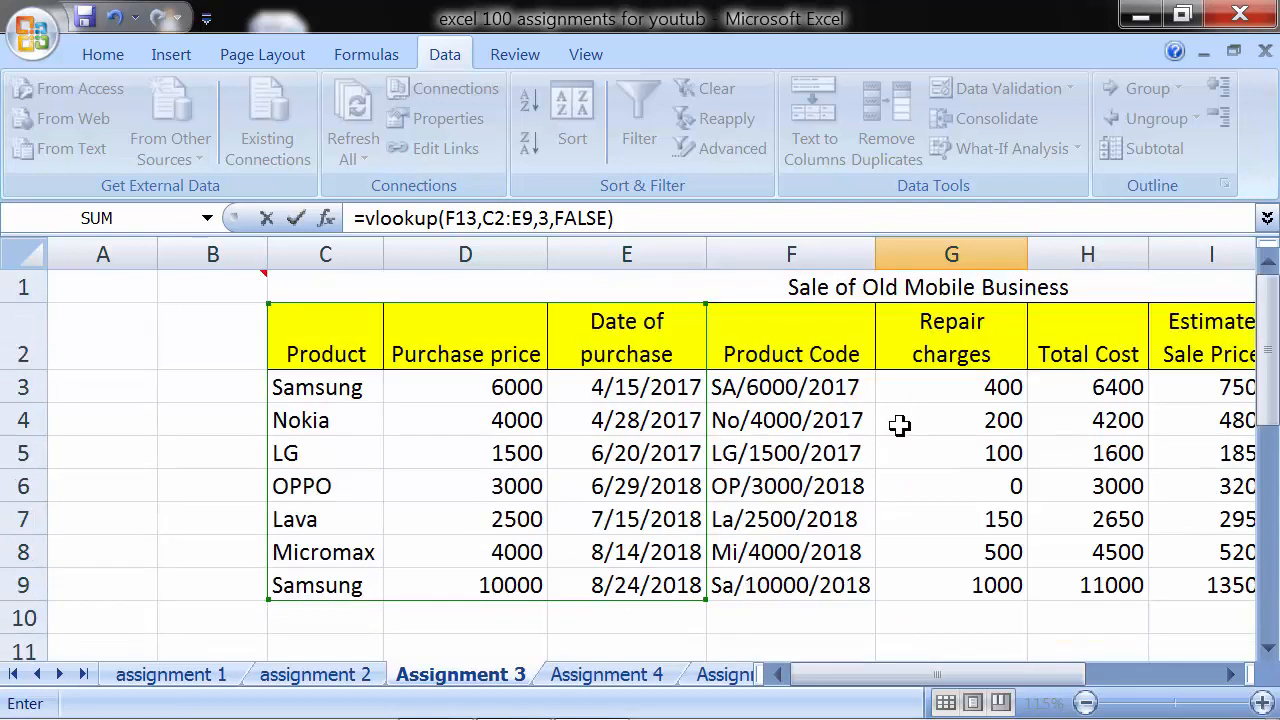
scroll(899, 425, down, 1)
scroll(765, 436, up, 1)
scroll(704, 396, down, 3)
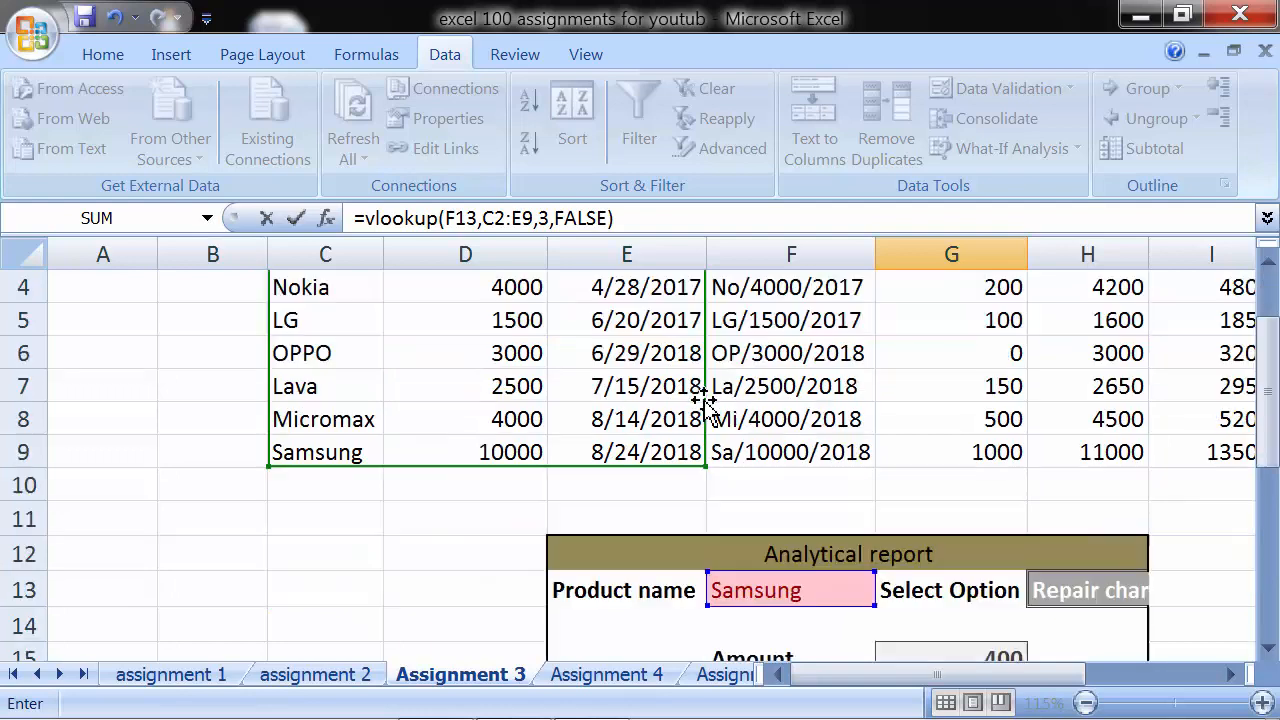
scroll(704, 396, down, 1)
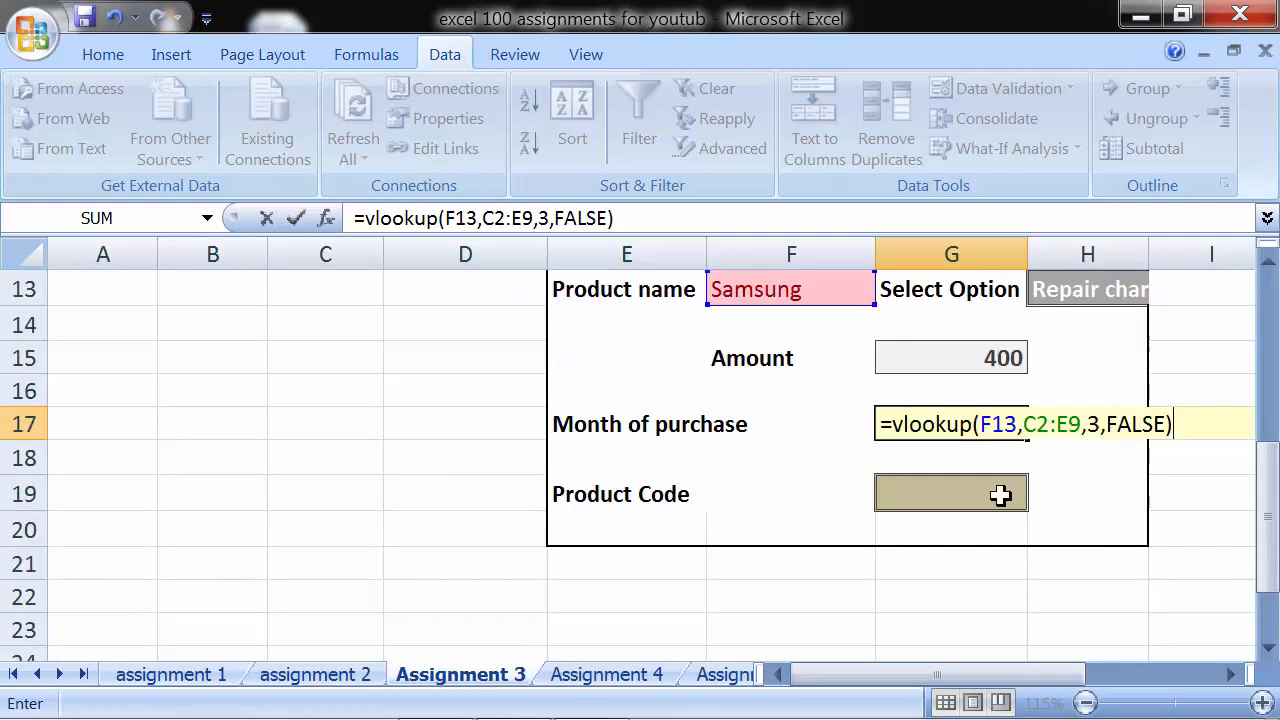
click(892, 424)
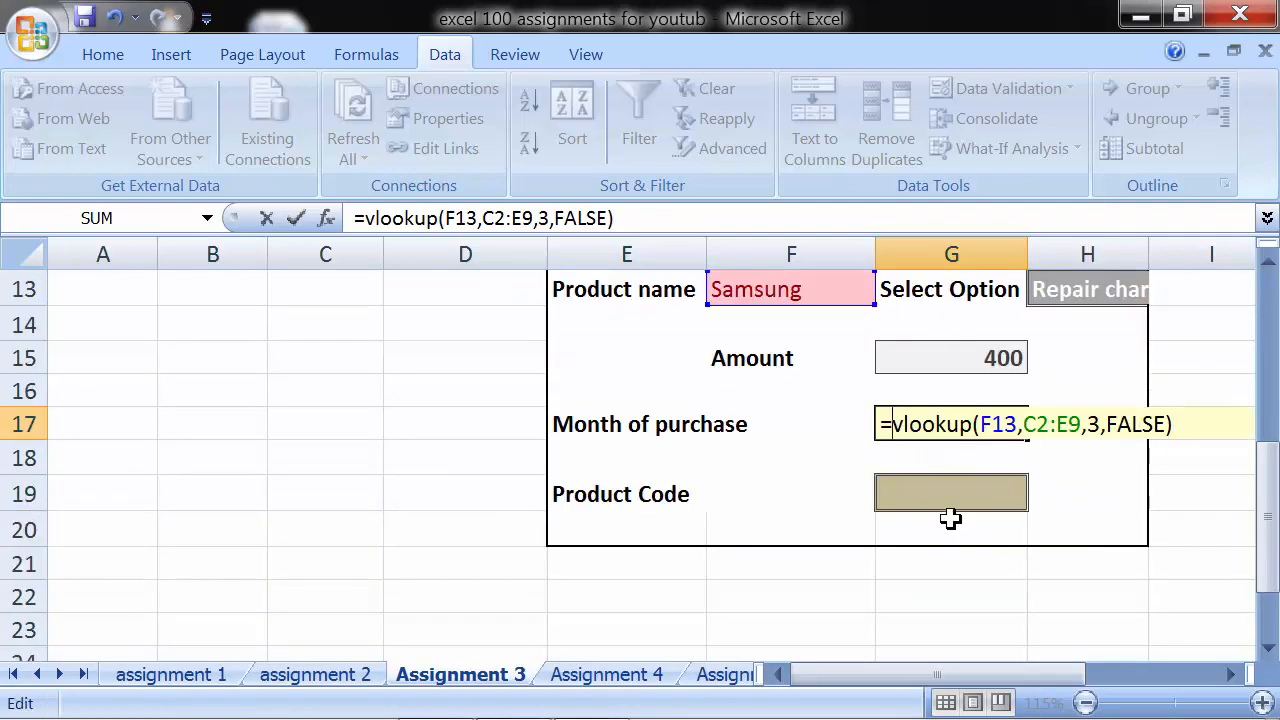
text(month()
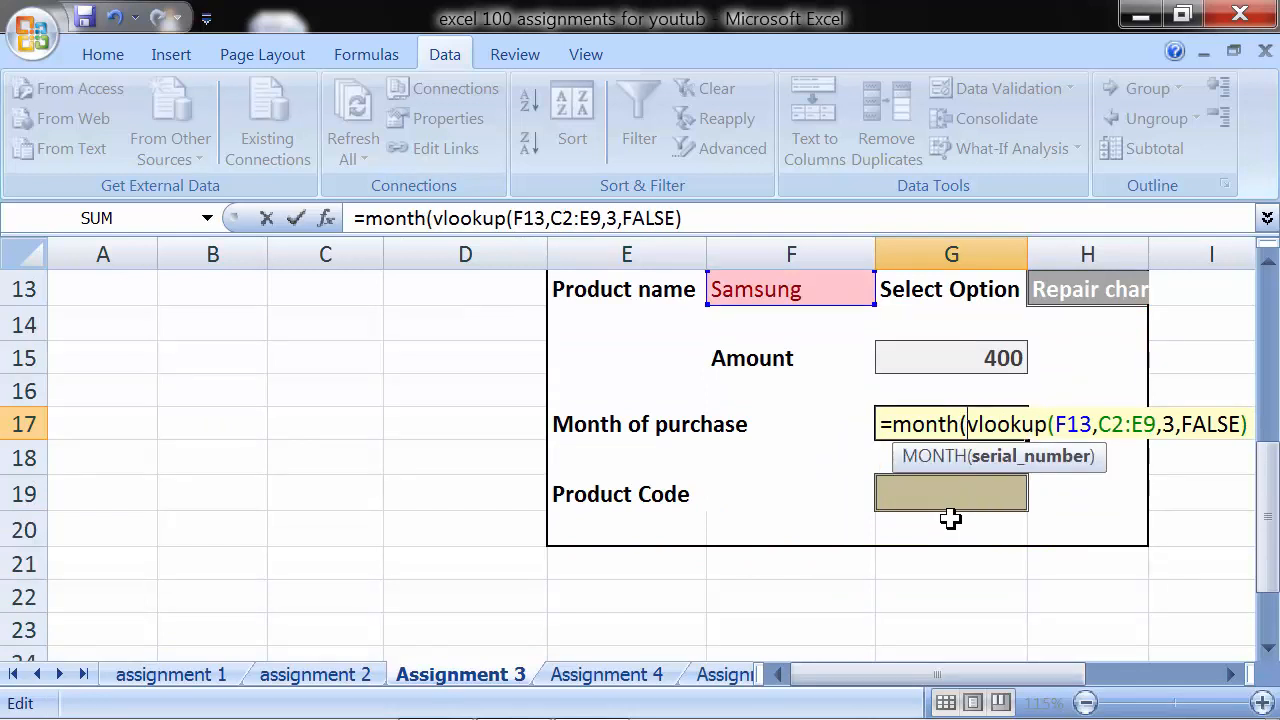
click(1231, 674)
click(1231, 674)
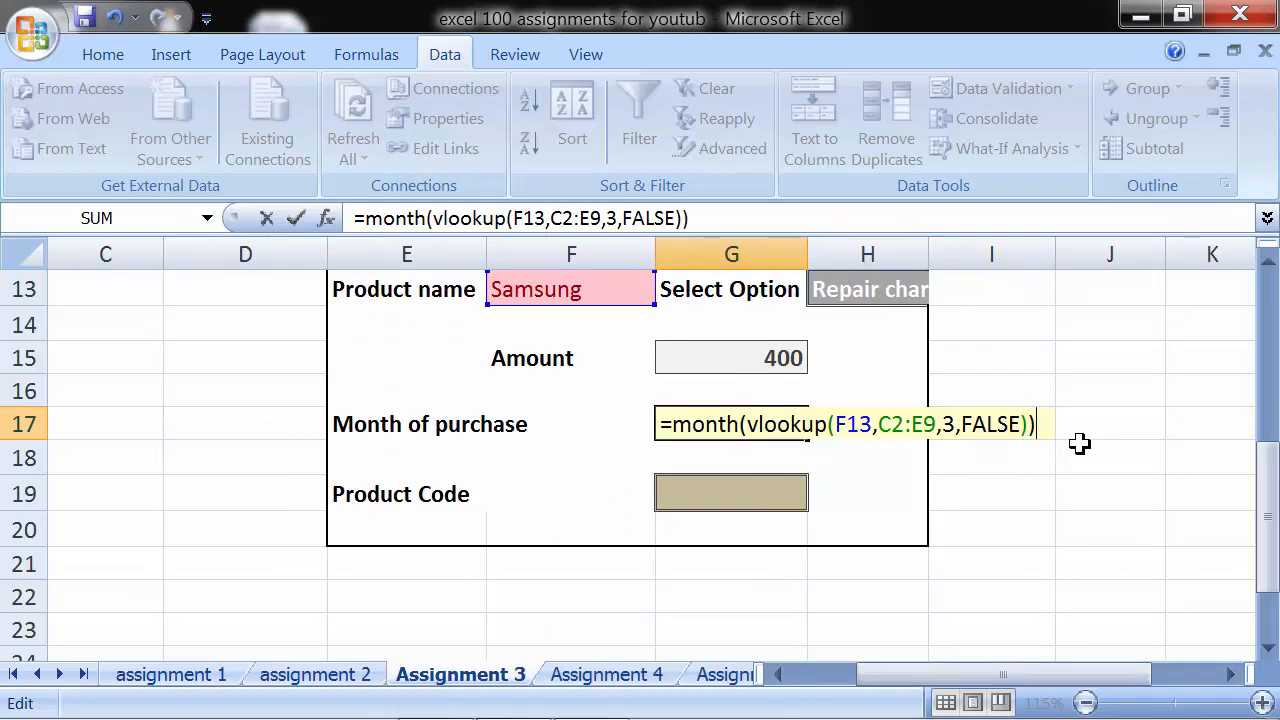
key(Return)
key(Up)
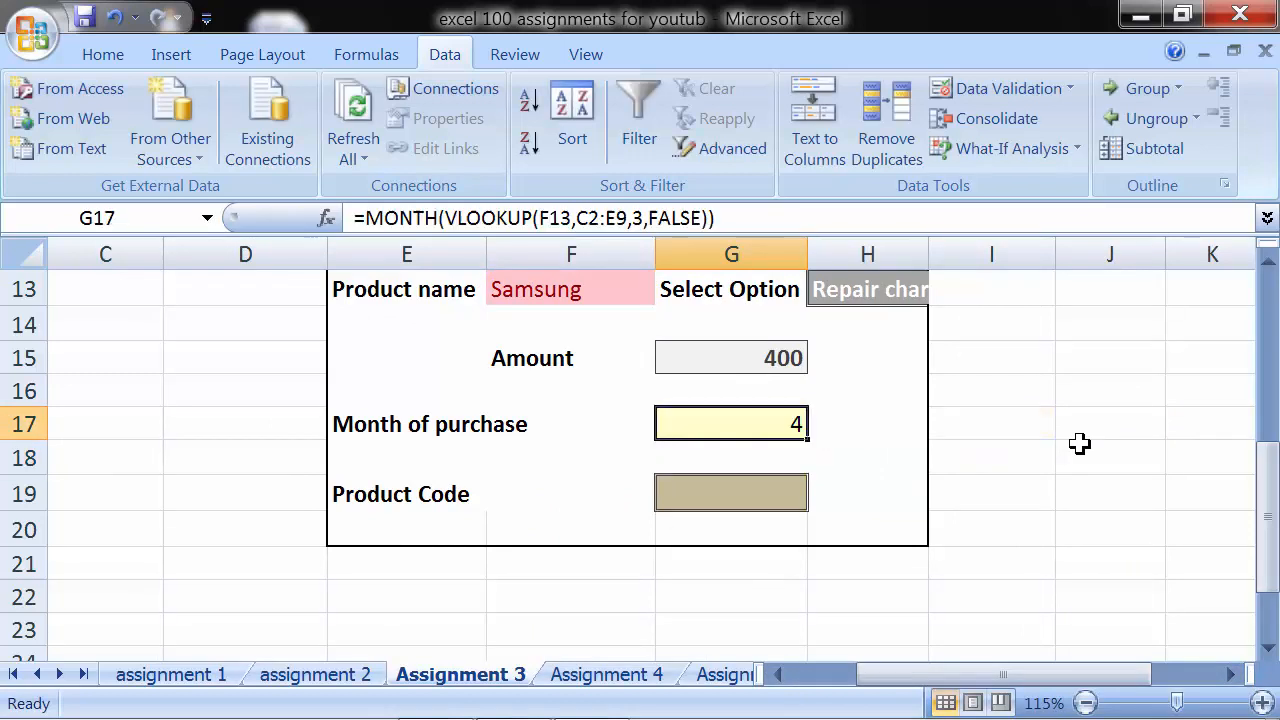
- Check the month in G17 against the first Samsung row's date of purchase in the product table
scroll(200, 389, up, 4)
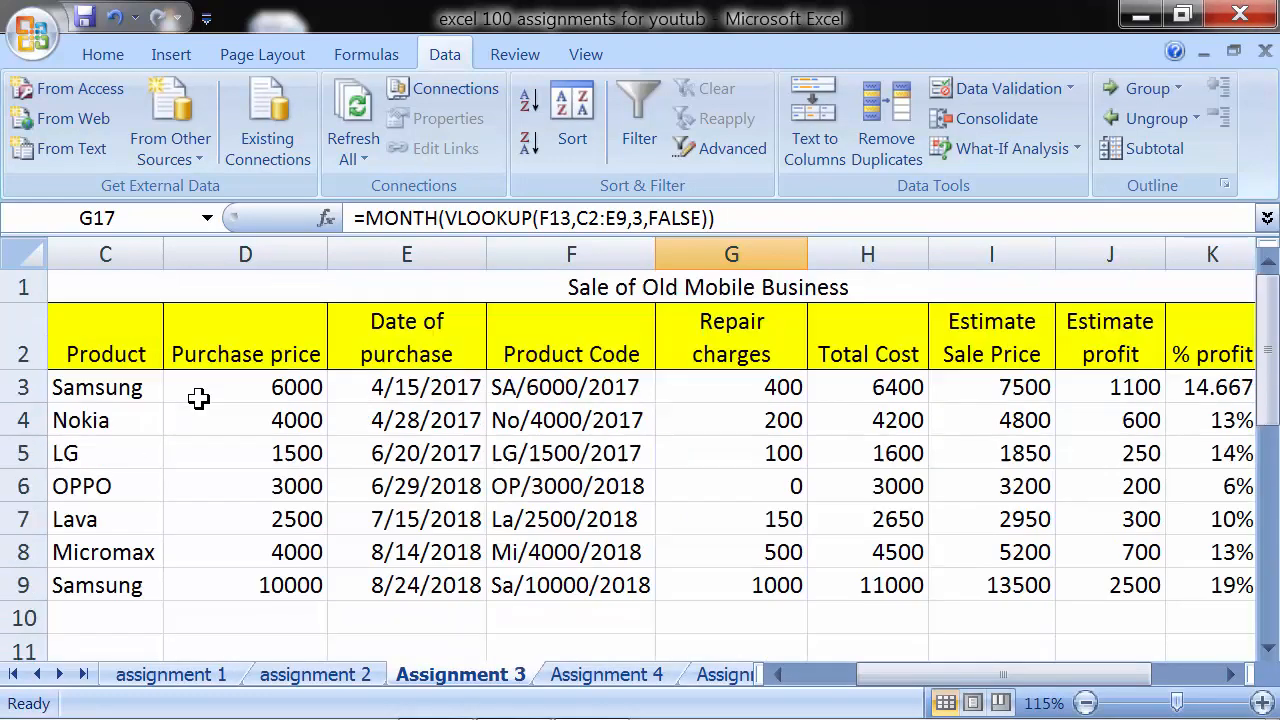
click(372, 390)
scroll(373, 438, down, 3)
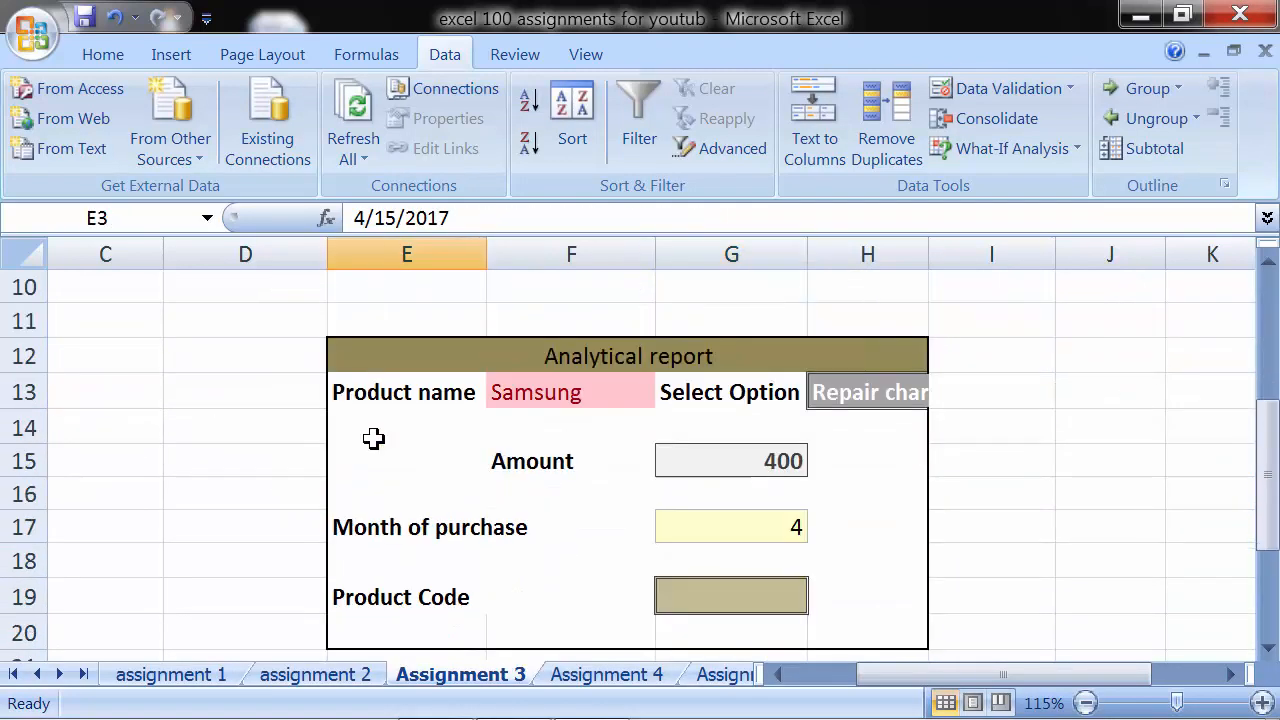
- Start a VLOOKUP formula for Product Code in G19, with the product name in F13 as the lookup value
scroll(373, 438, down, 1)
click(670, 486)
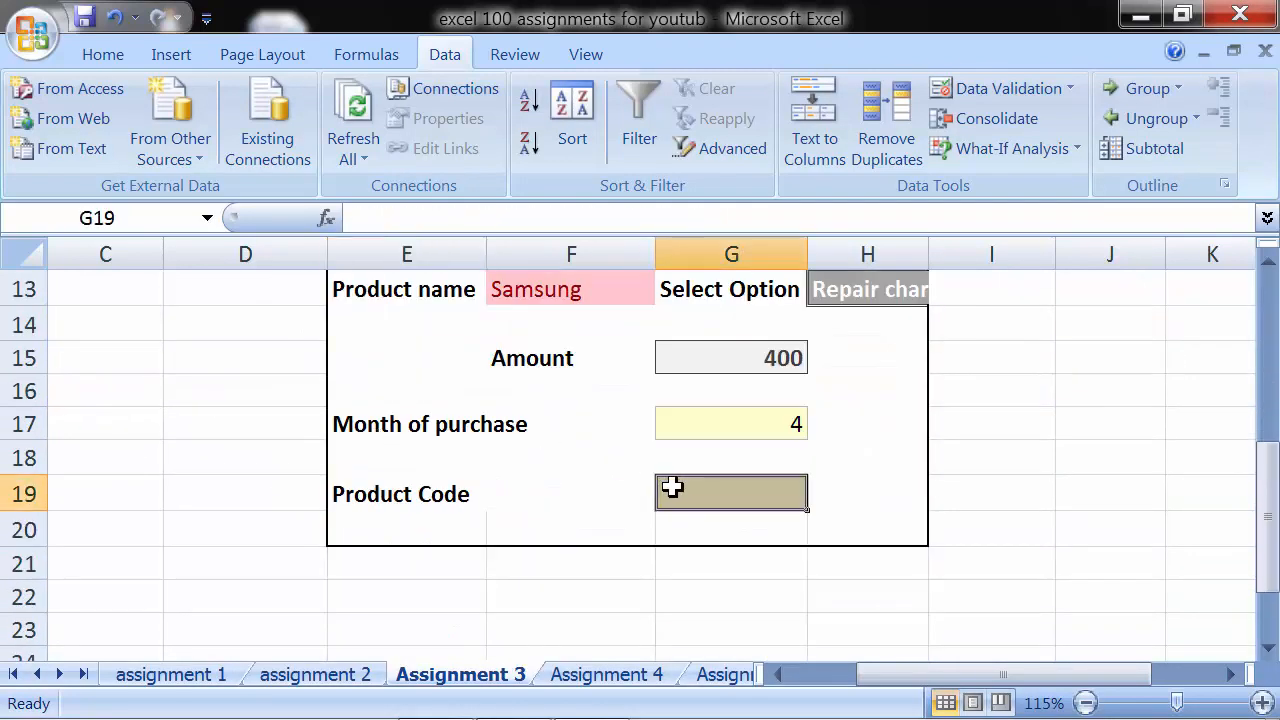
text(=)
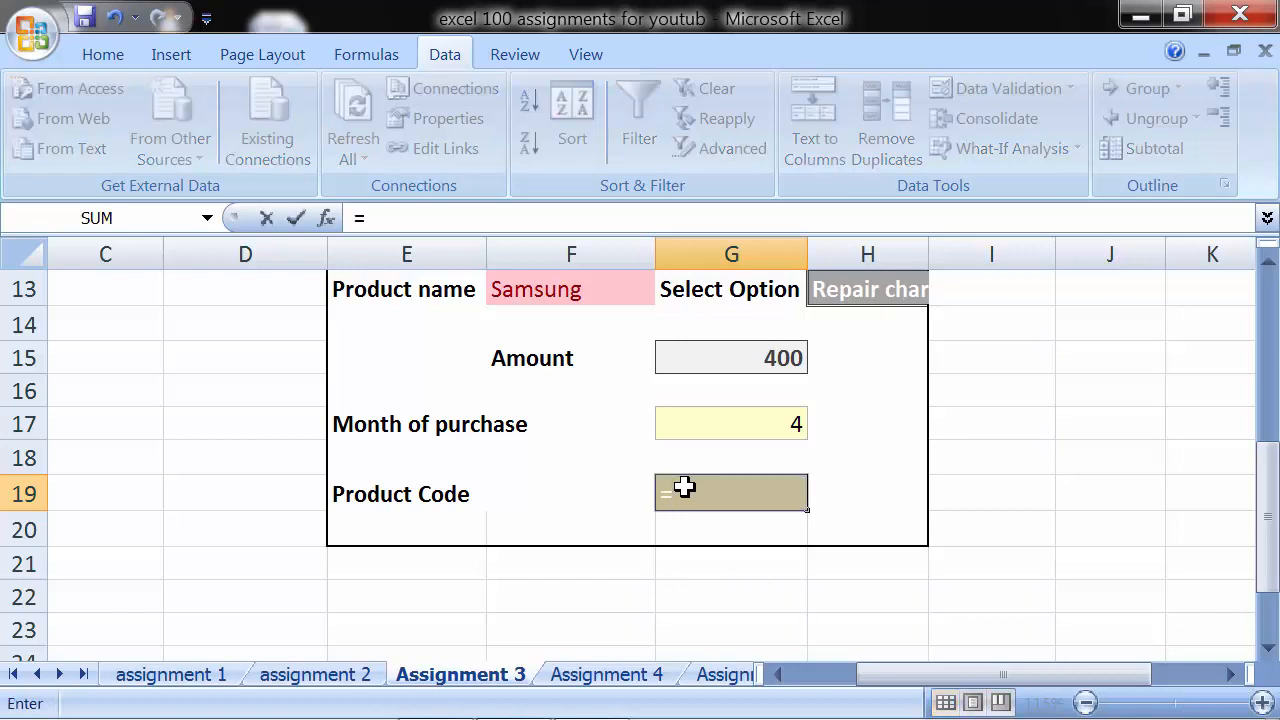
text(vlookup)
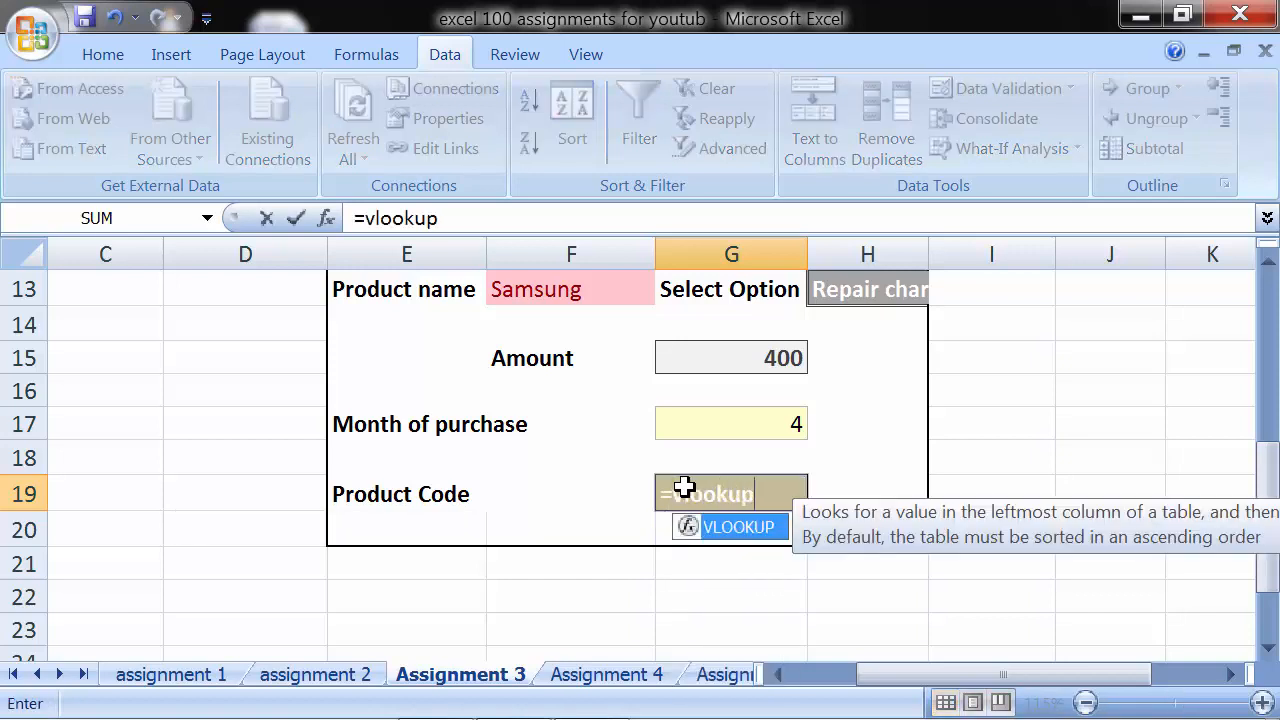
text(()
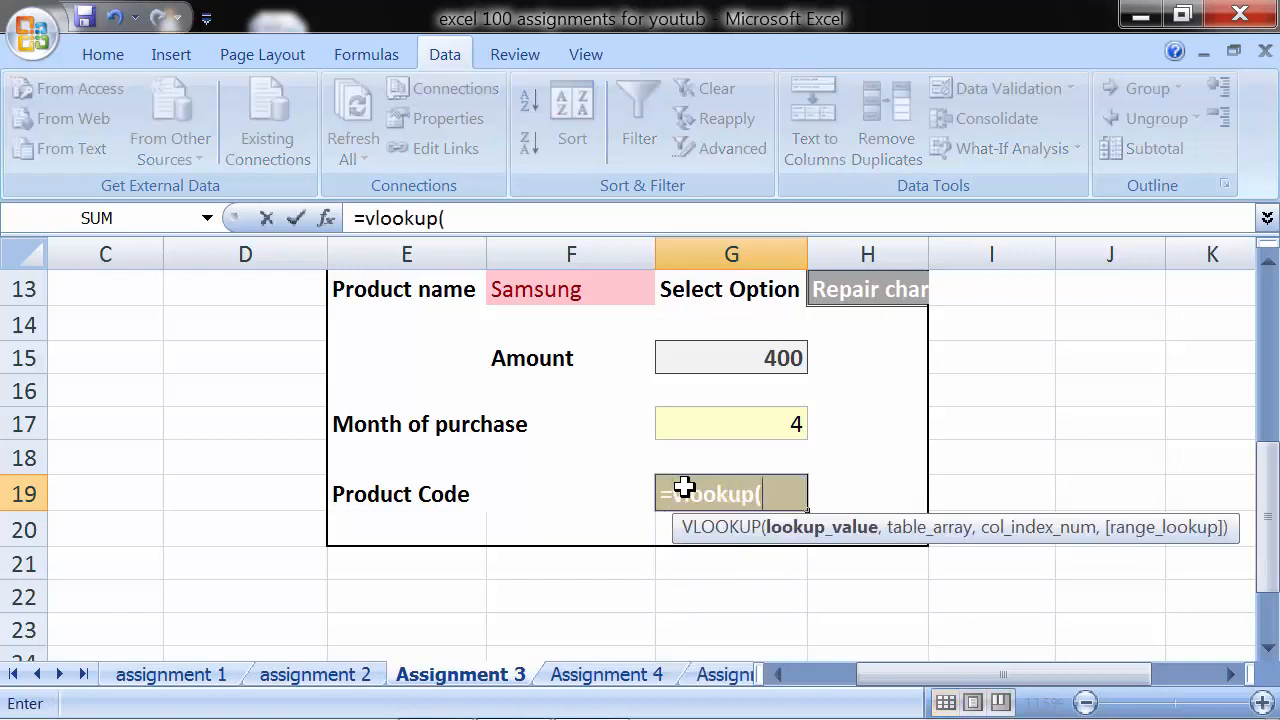
click(566, 292)
text(,)
- Complete the G19 VLOOKUP with table array C2:F9, column index 4 and FALSE, and enter the Product Code formula
scroll(131, 514, up, 4)
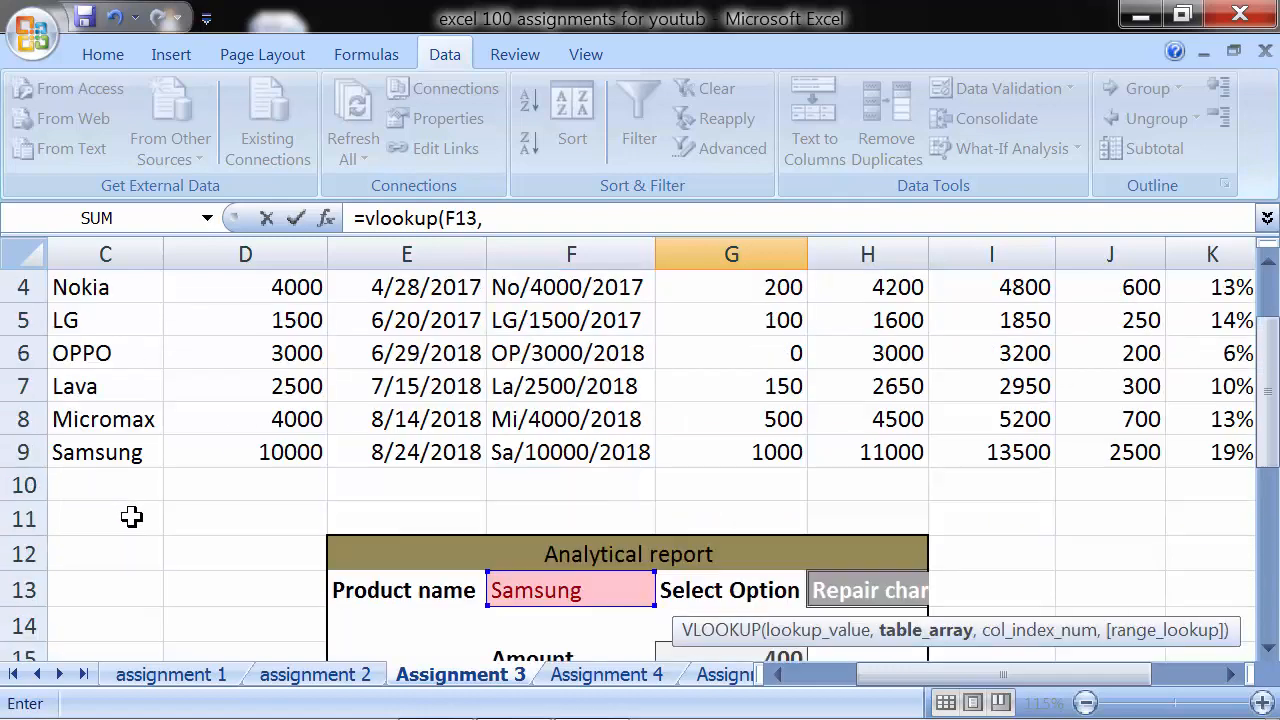
drag(83, 354, 548, 573)
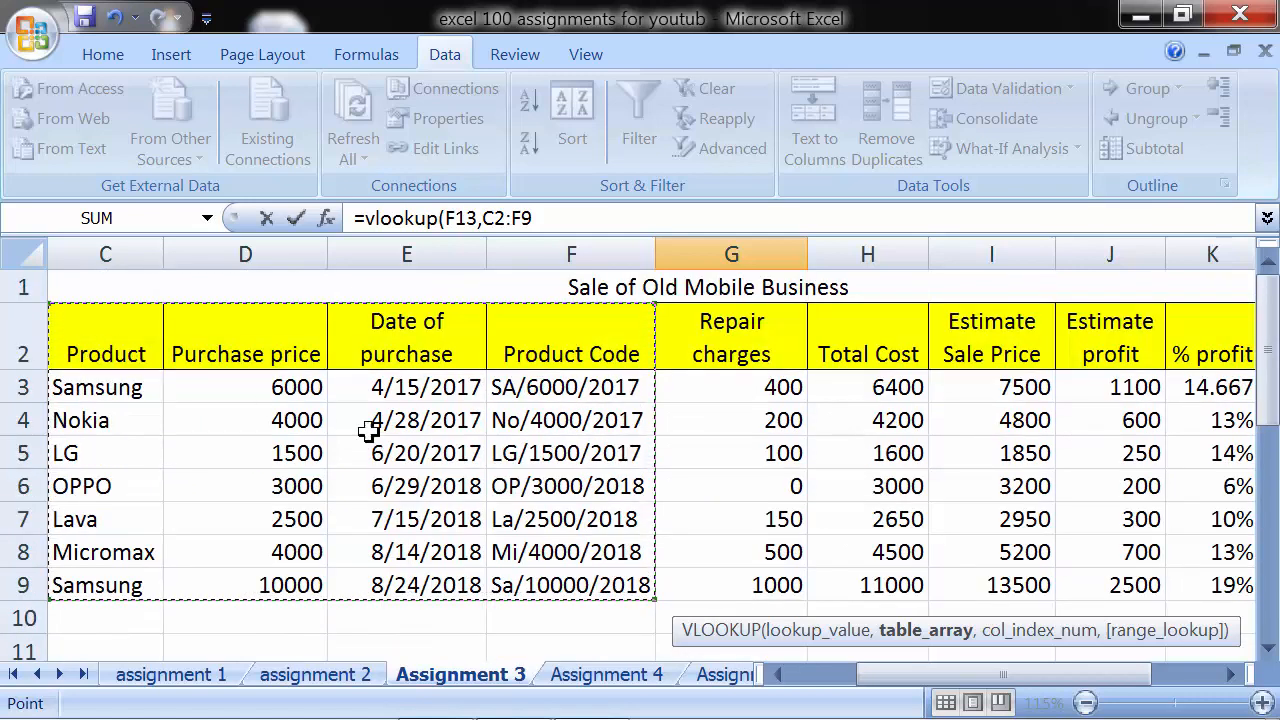
scroll(600, 472, down, 4)
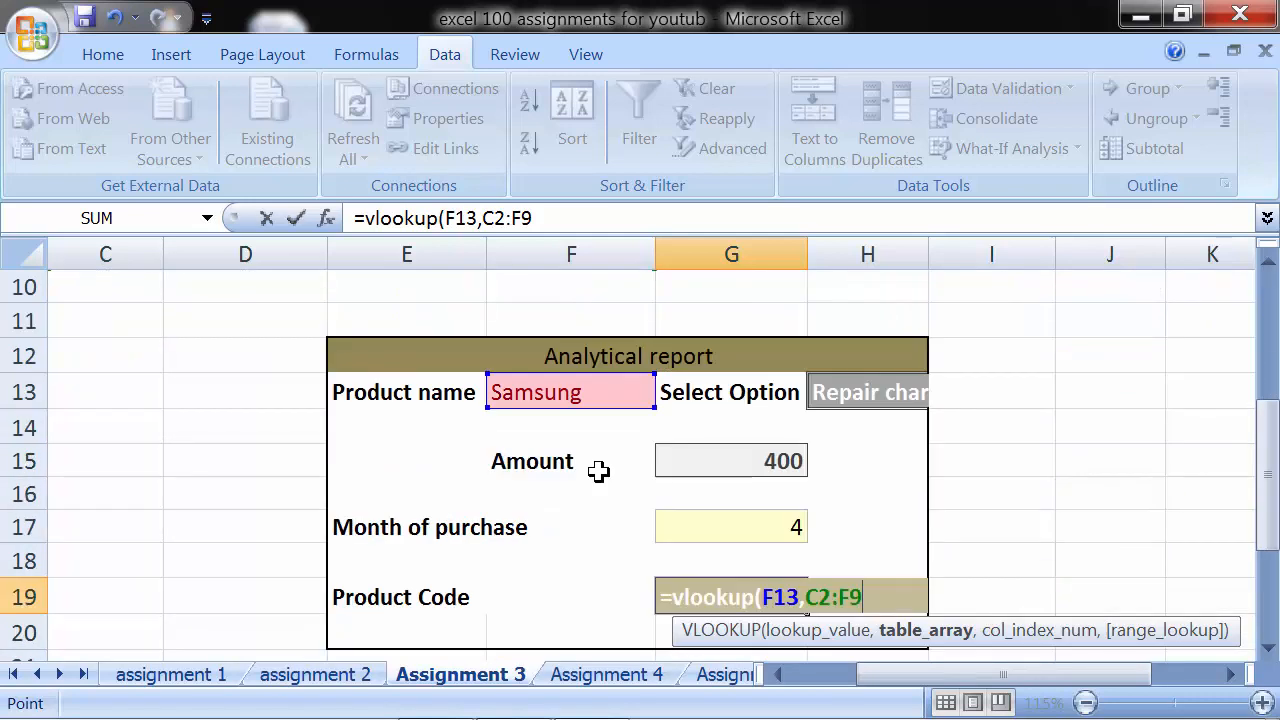
text(,)
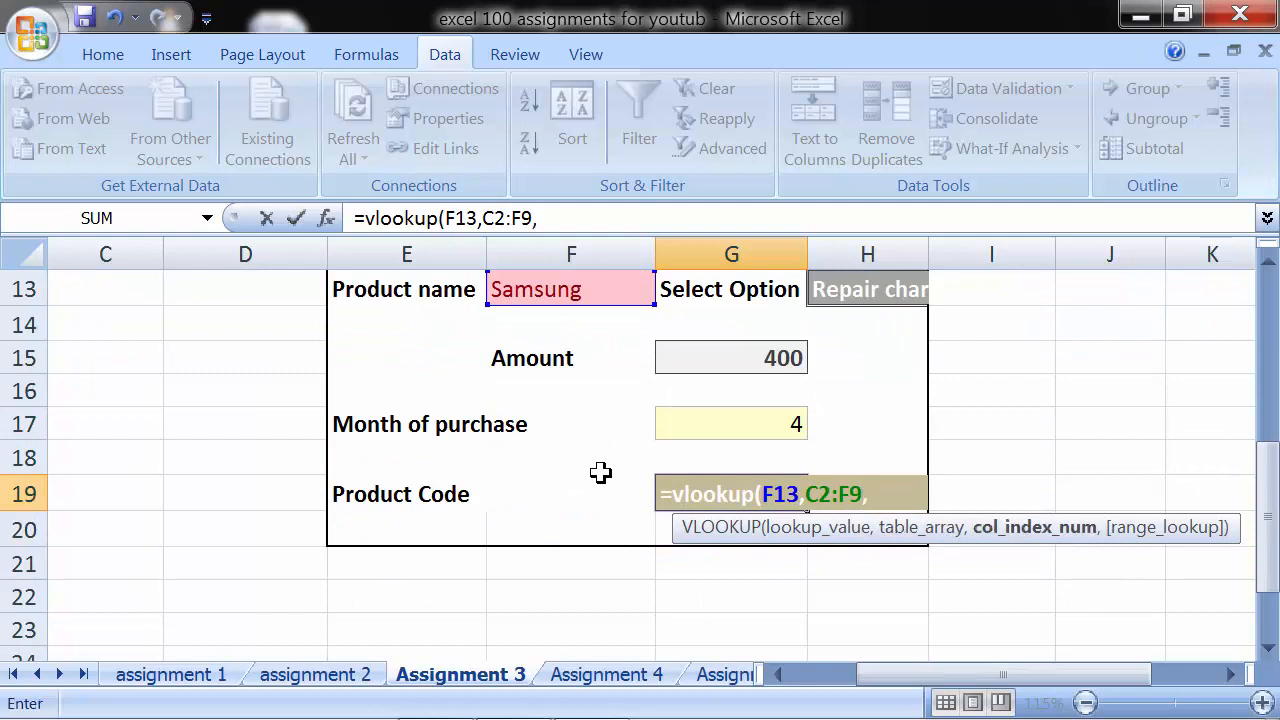
text(4,)
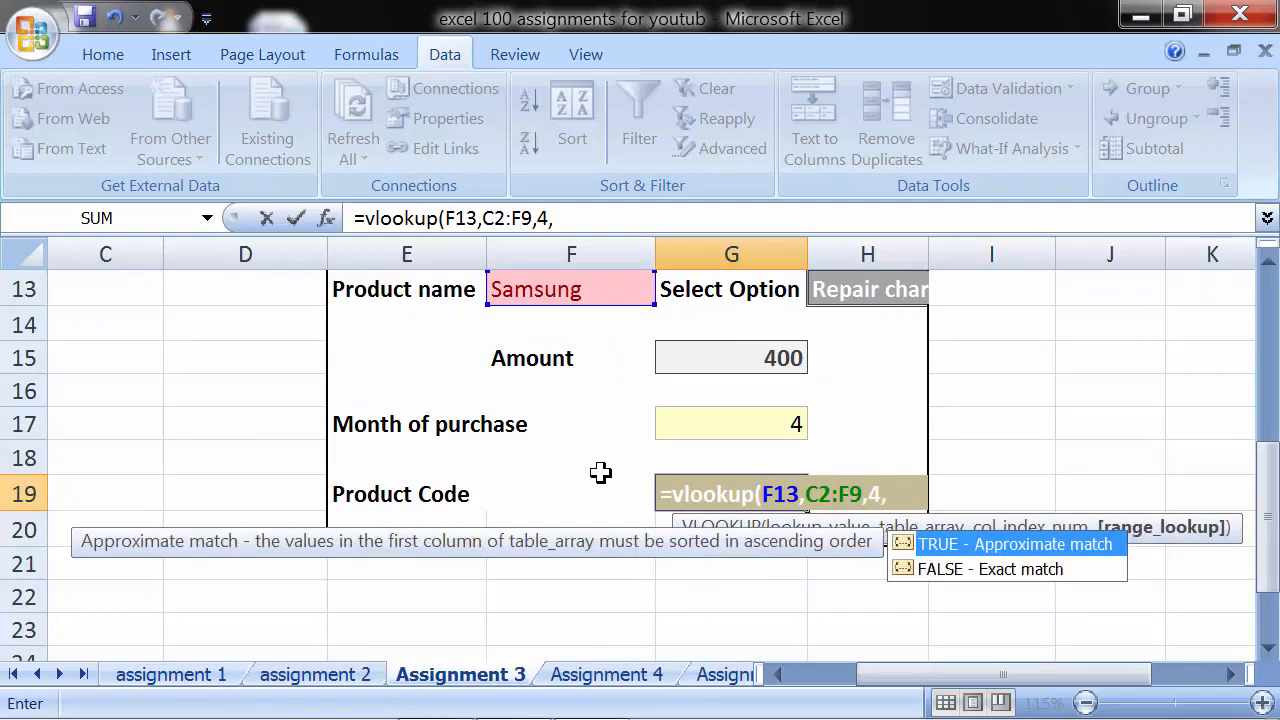
key(Down)
key(Tab)
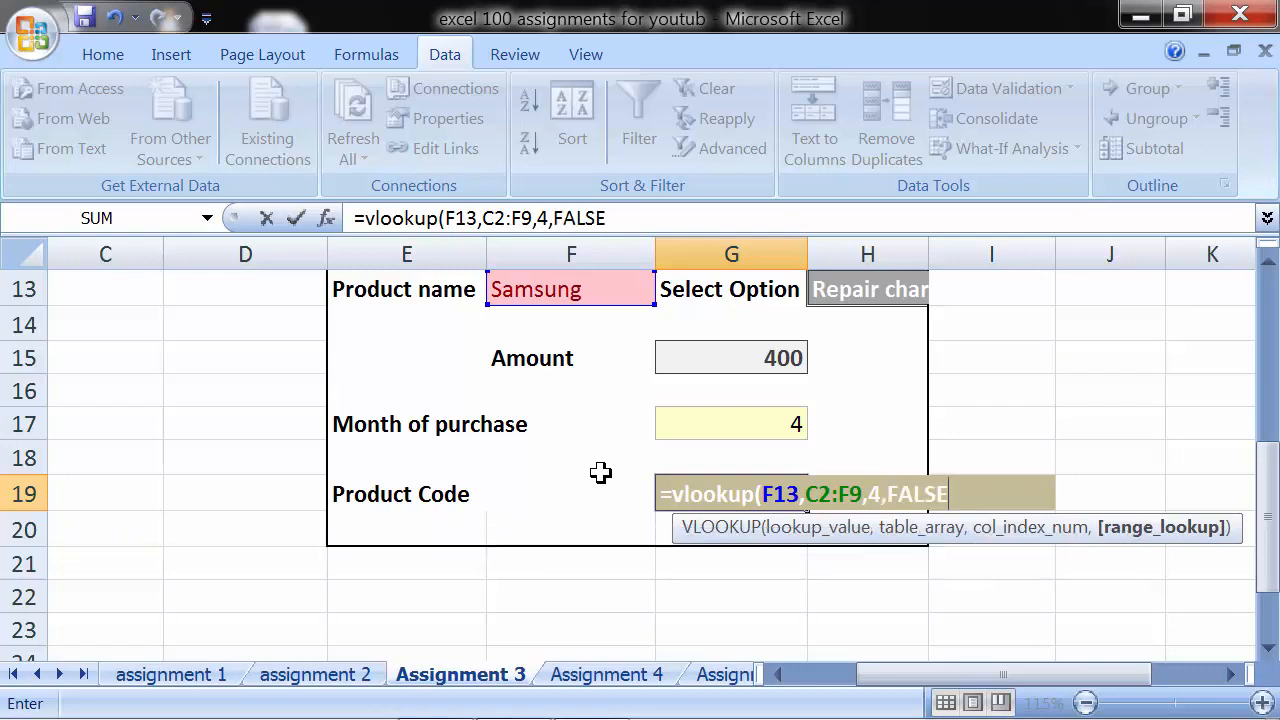
text())
key(Return)
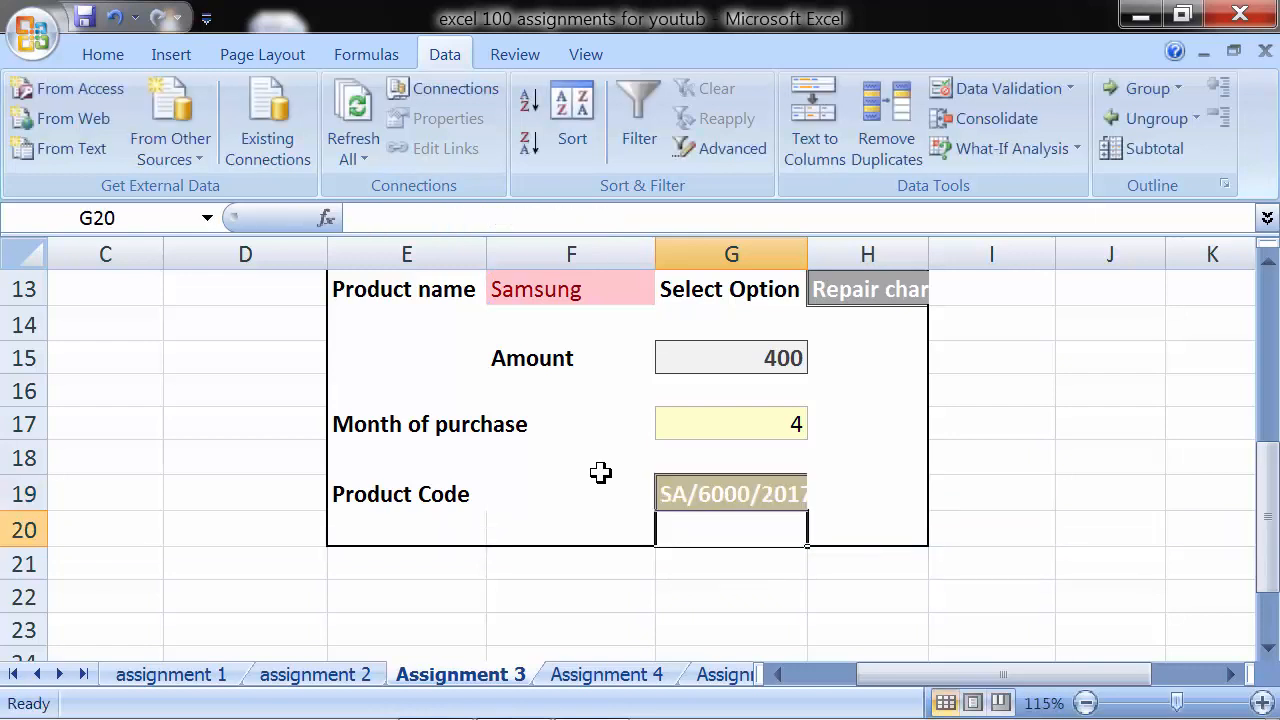
- Fit column G's width to its contents and colour the Product Code text in G19 red
double_click(808, 254)
click(879, 482)
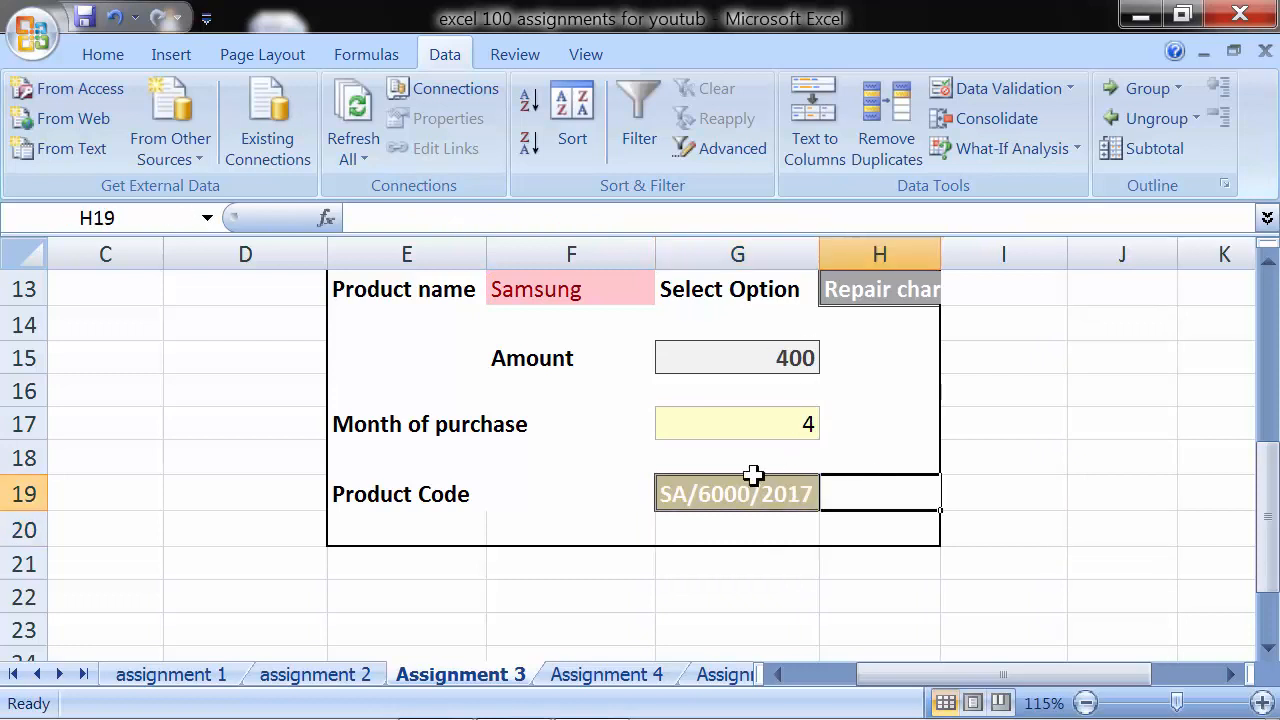
click(744, 500)
click(103, 54)
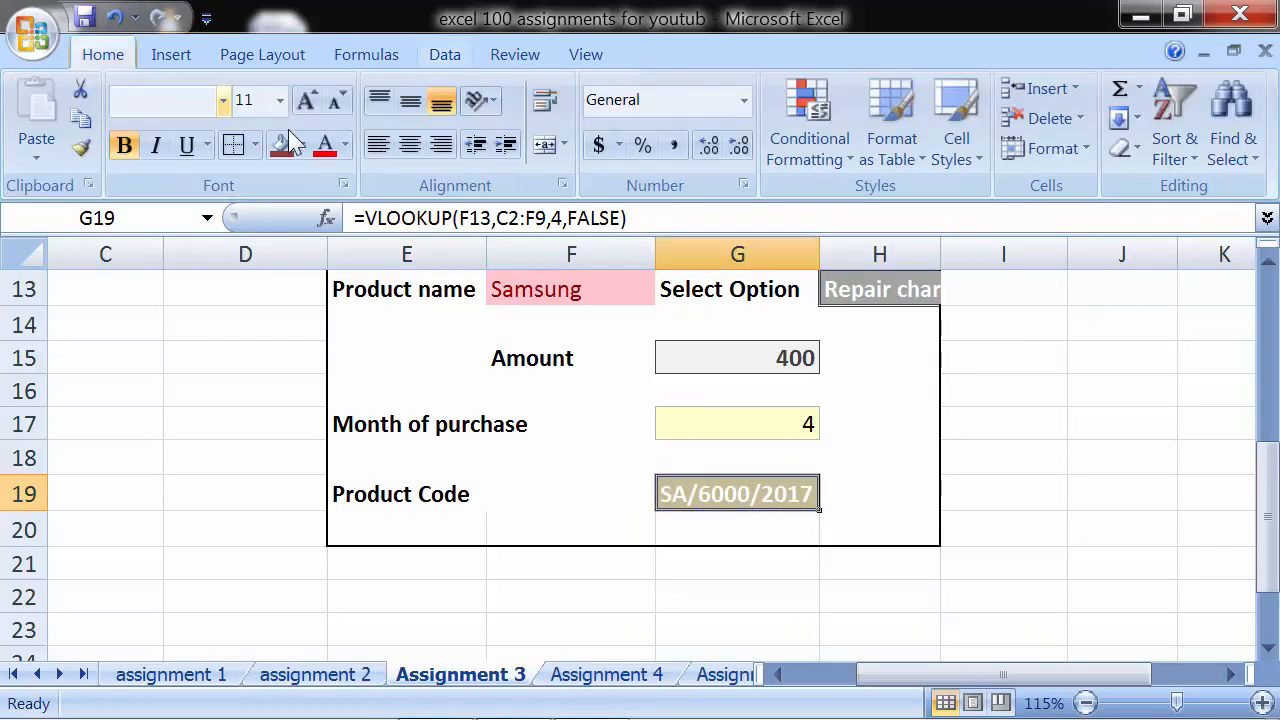
click(345, 144)
click(340, 380)
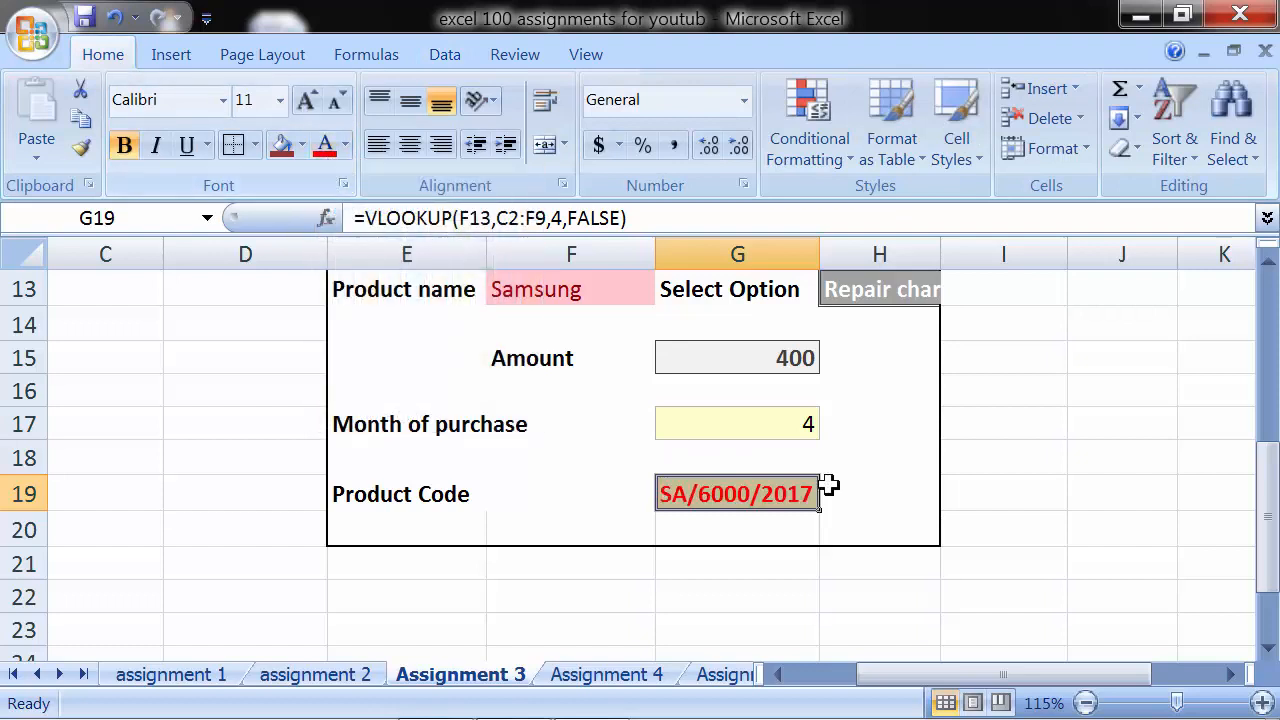
click(907, 492)
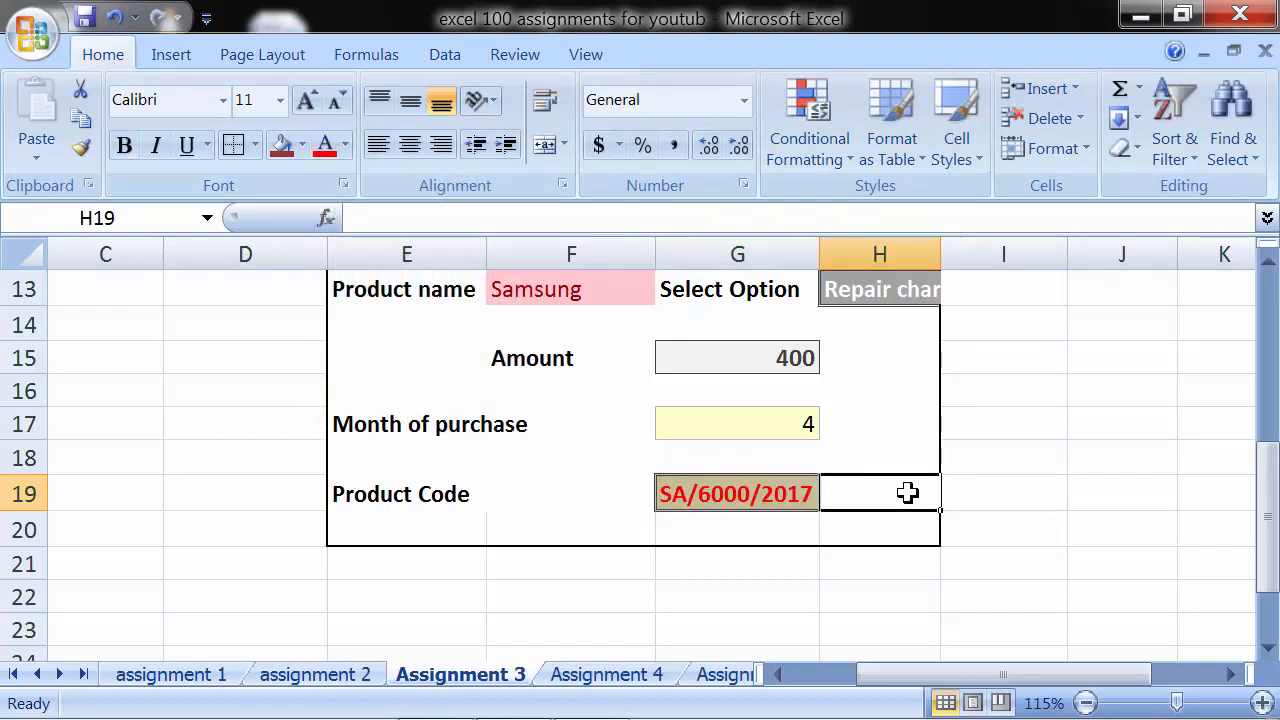
- Choose Nokia as the product name in F13 of the analytical report
scroll(907, 492, up, 1)
click(575, 394)
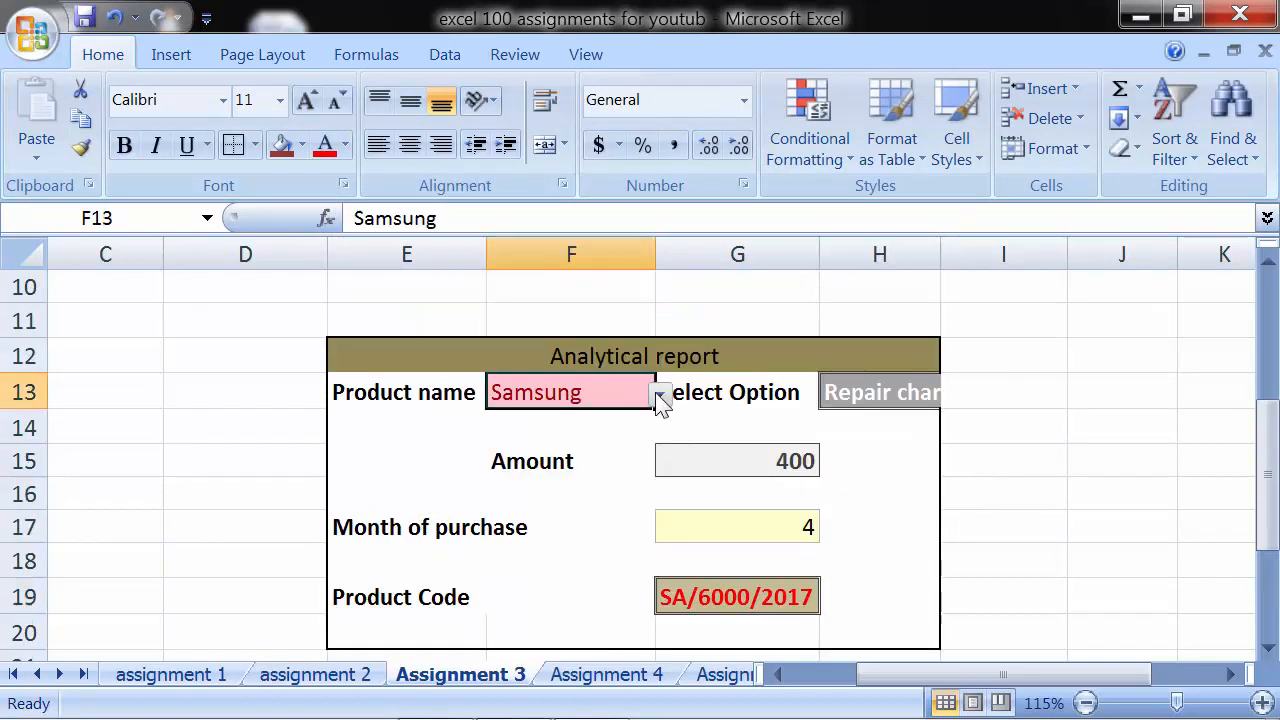
click(660, 395)
click(586, 440)
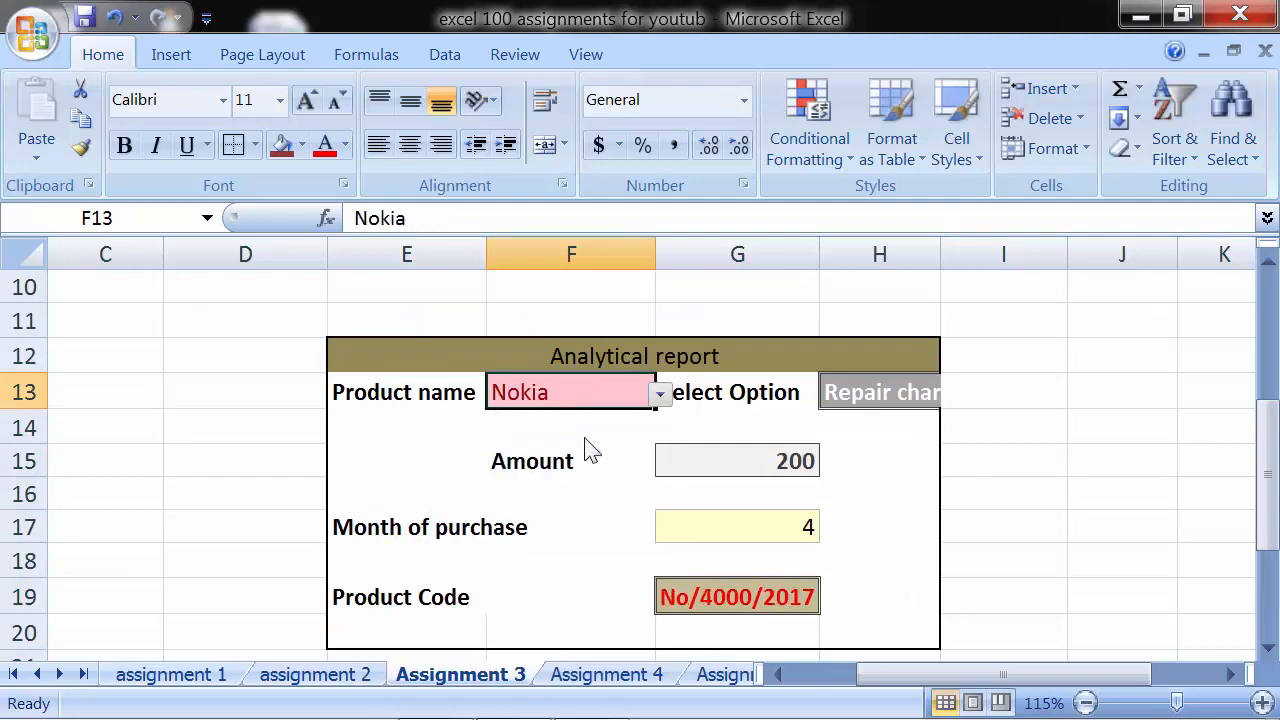
- Check the report's amount, month of purchase in G17 and product code in G19 against the Nokia row of the product table
scroll(585, 437, up, 2)
scroll(585, 437, up, 1)
scroll(584, 437, down, 2)
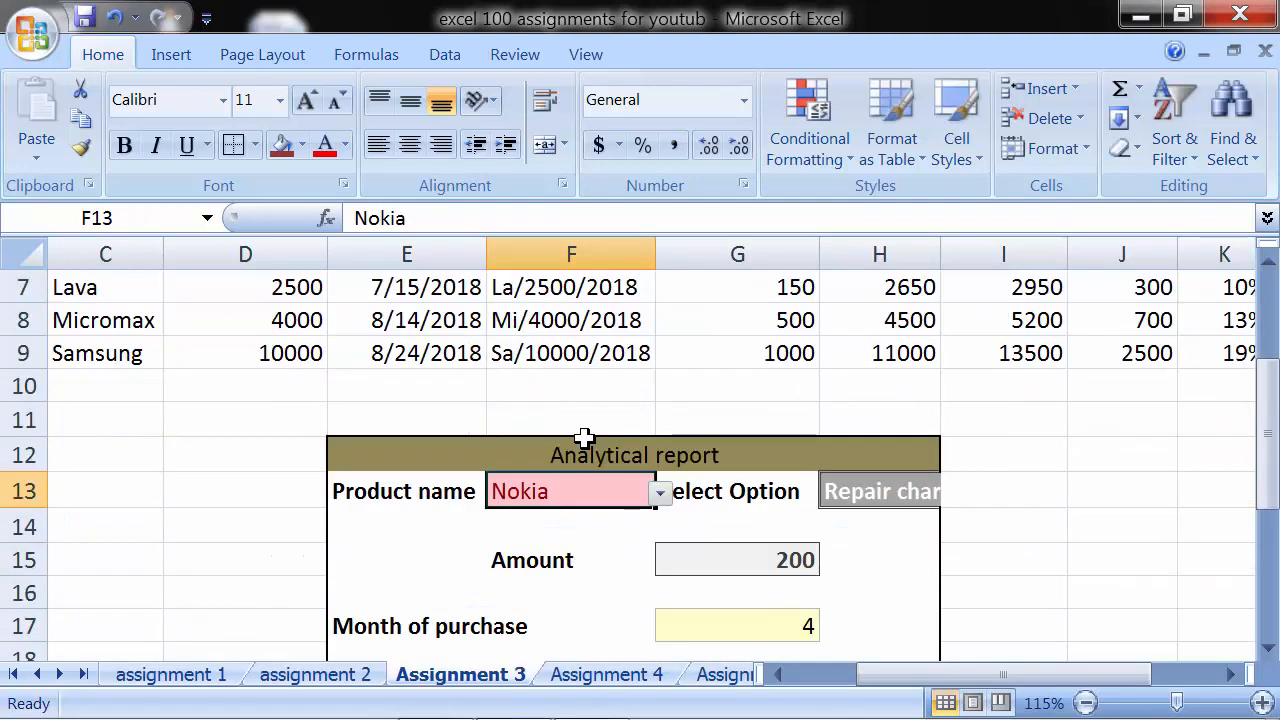
scroll(584, 437, up, 2)
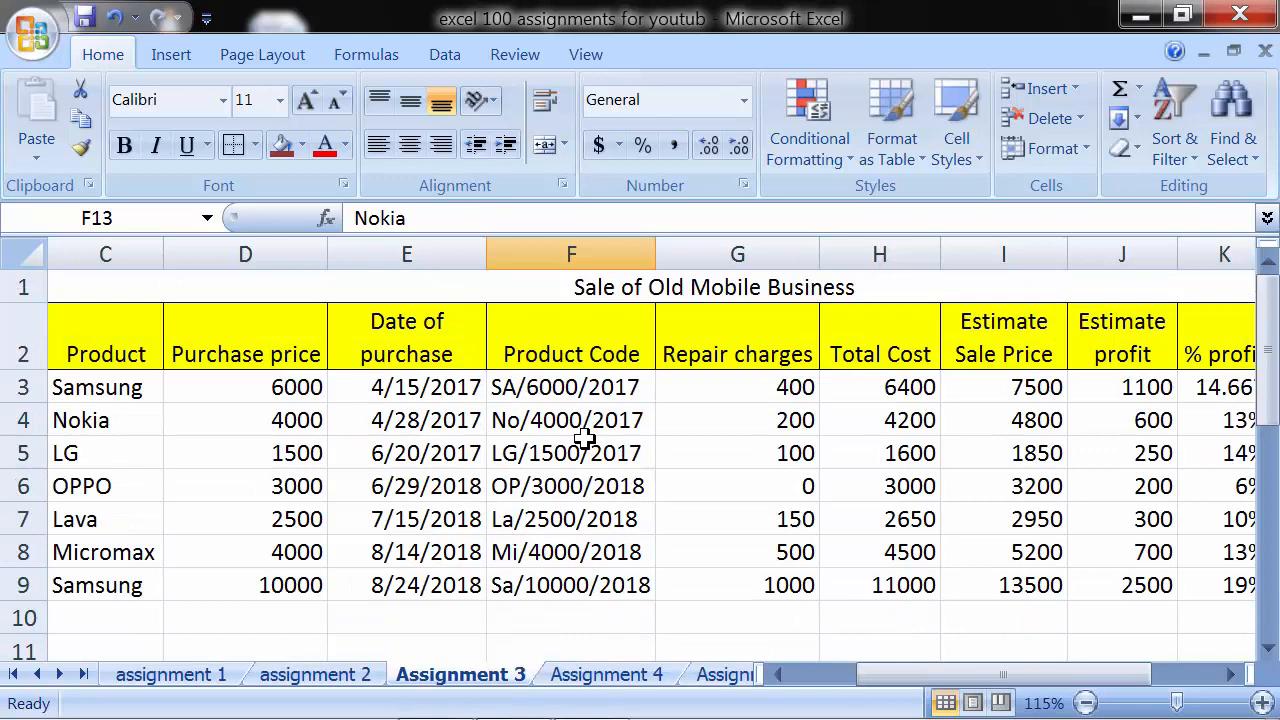
scroll(700, 423, down, 3)
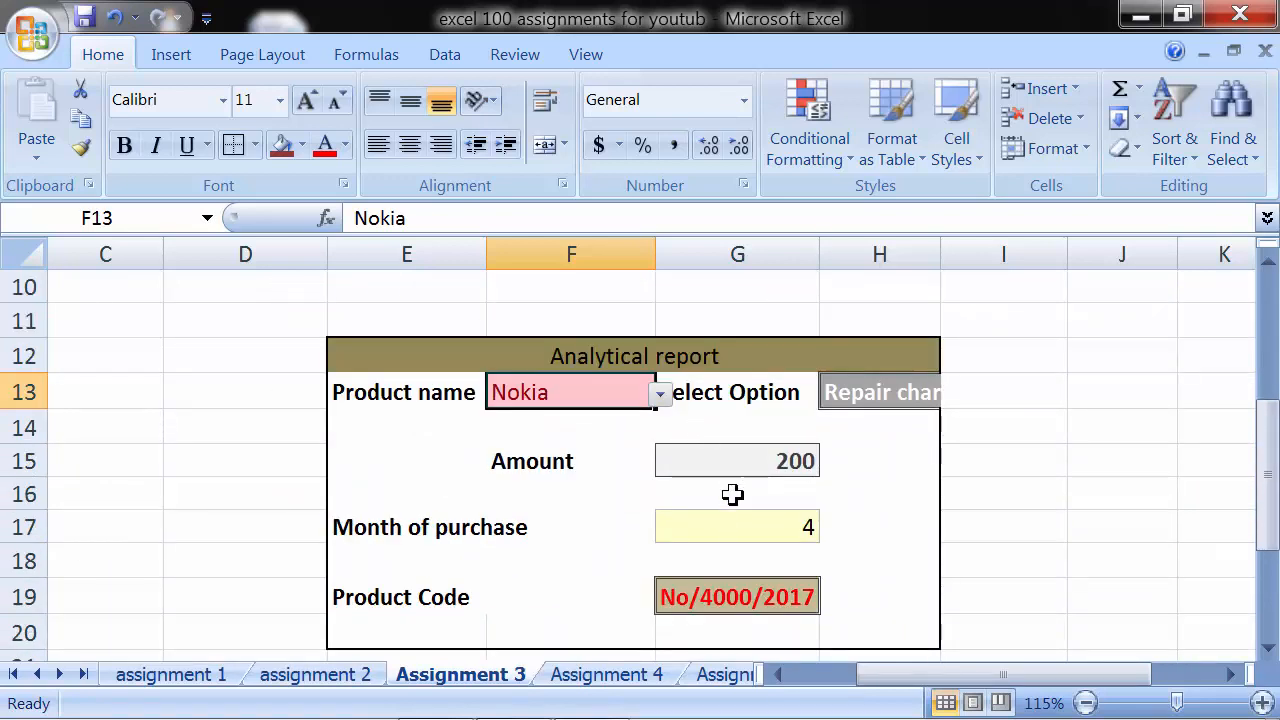
click(720, 528)
scroll(721, 528, up, 2)
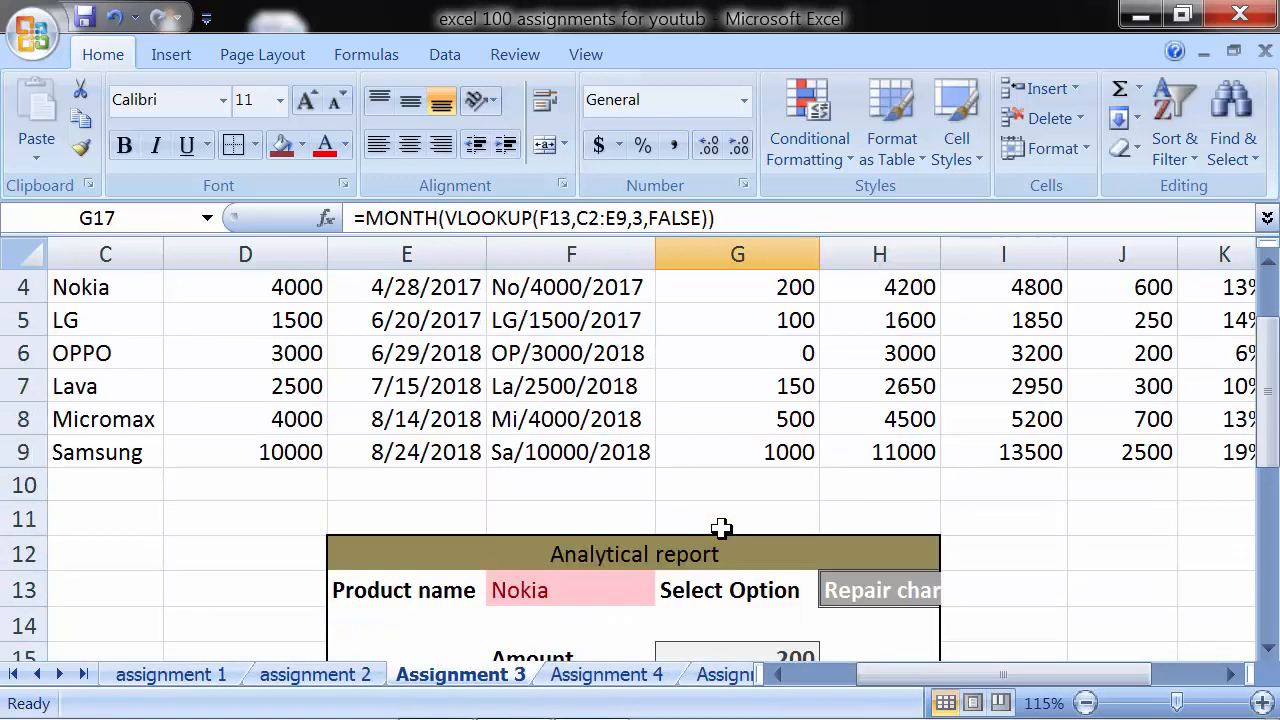
scroll(721, 528, up, 1)
scroll(721, 528, down, 4)
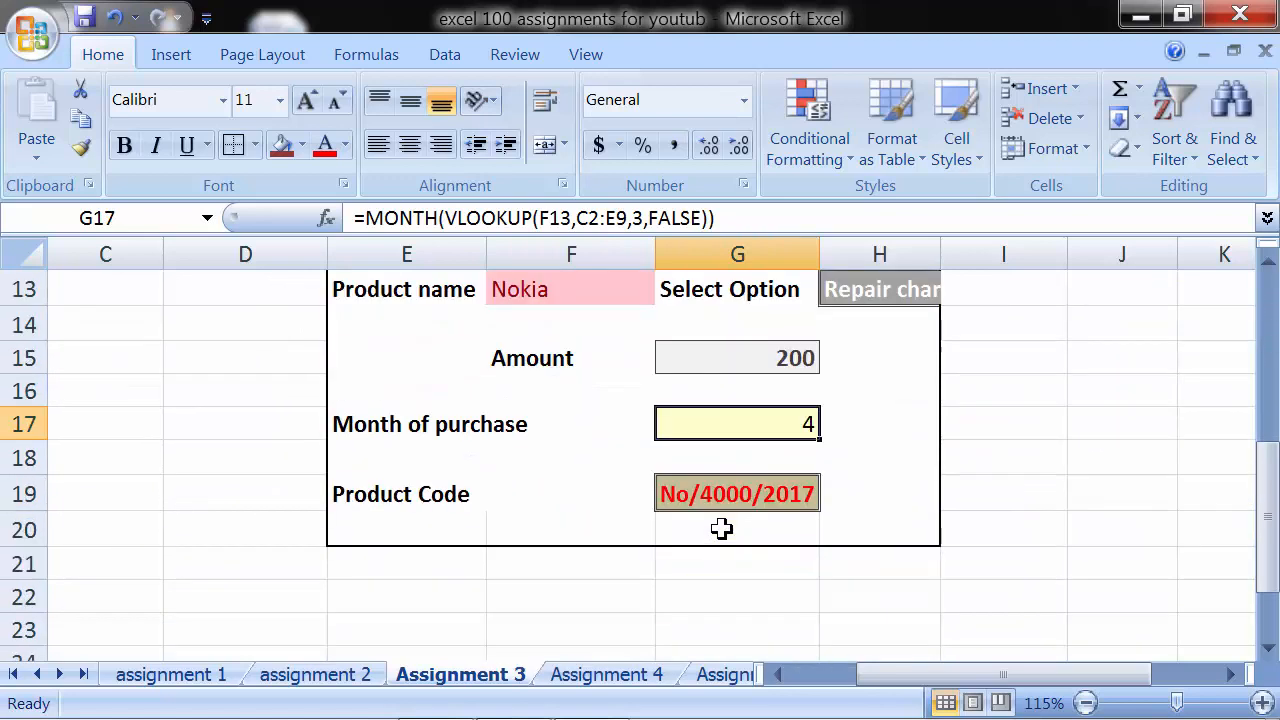
scroll(721, 528, up, 1)
click(721, 591)
scroll(727, 570, up, 2)
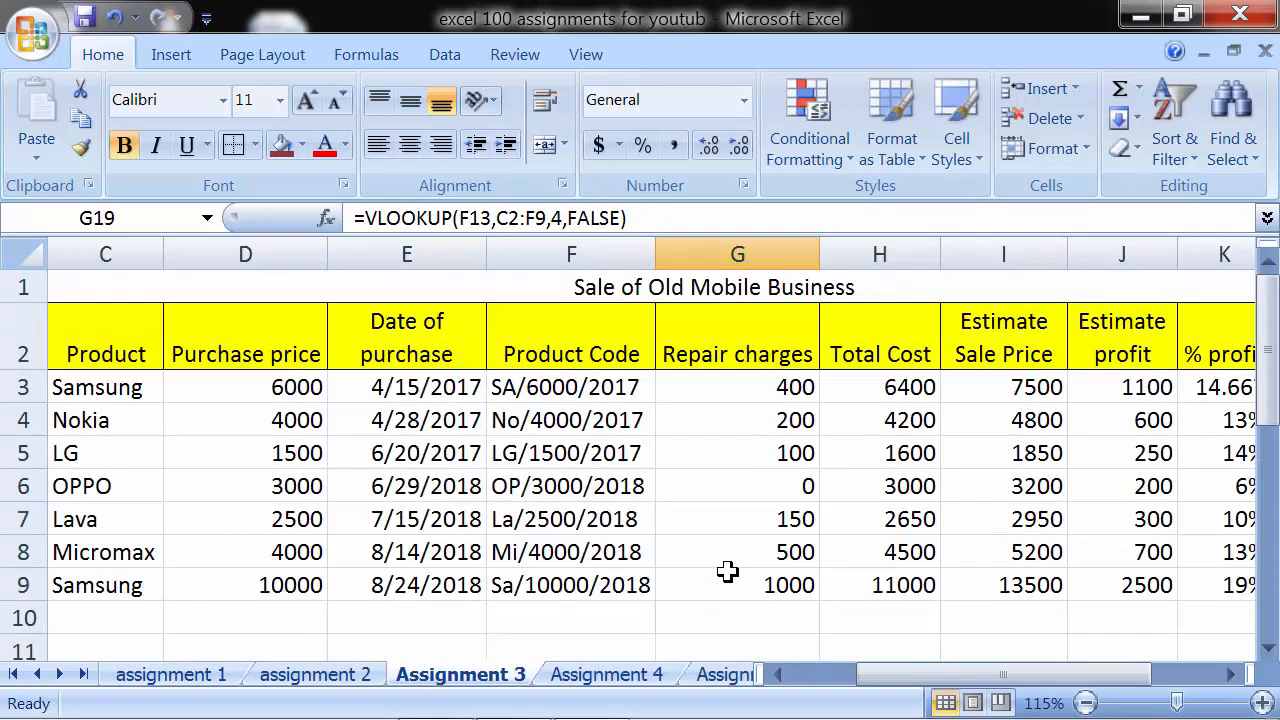
scroll(727, 570, down, 2)
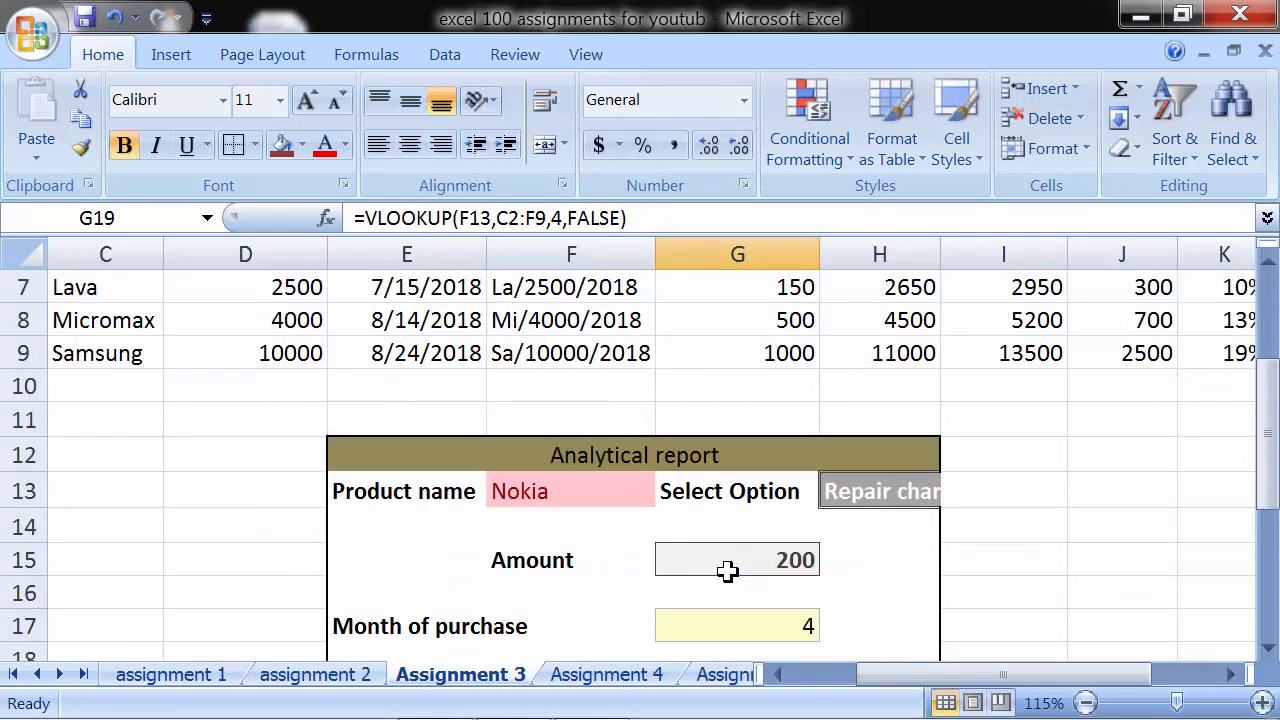
scroll(727, 570, down, 2)
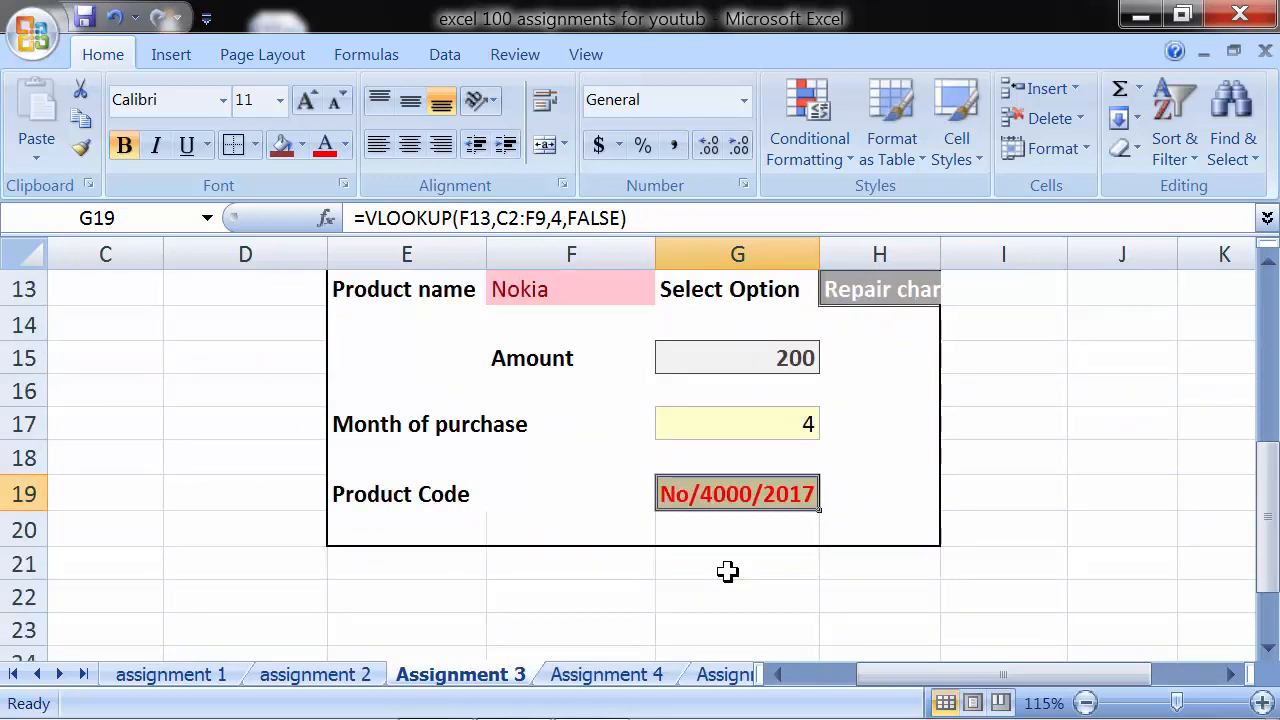